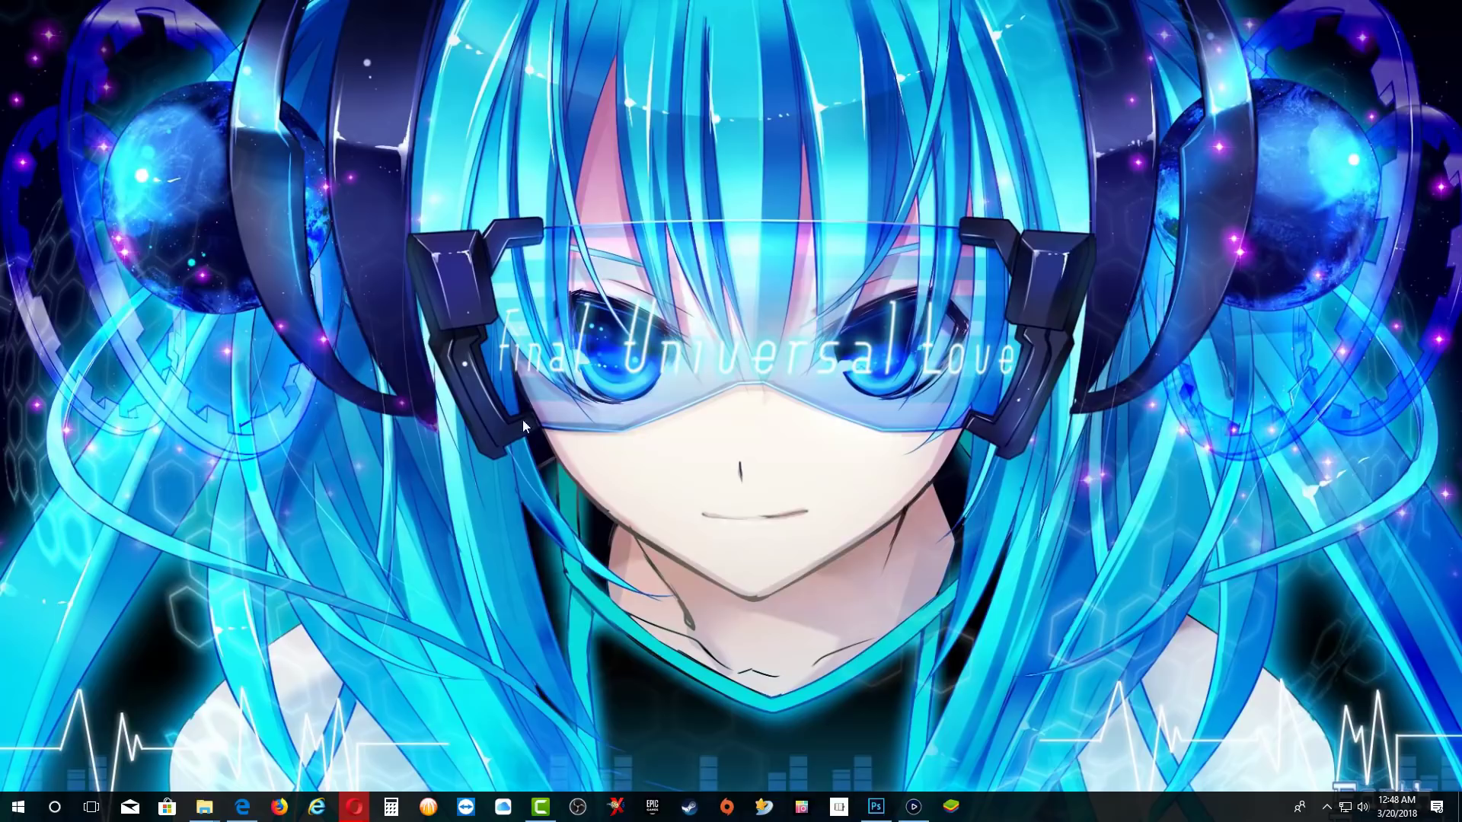
# Step: Switch to the web browser and examine the list of required tools in the PSX-Place PSX/PS2/PSP conversion tutorial
pyautogui.click(242, 806)
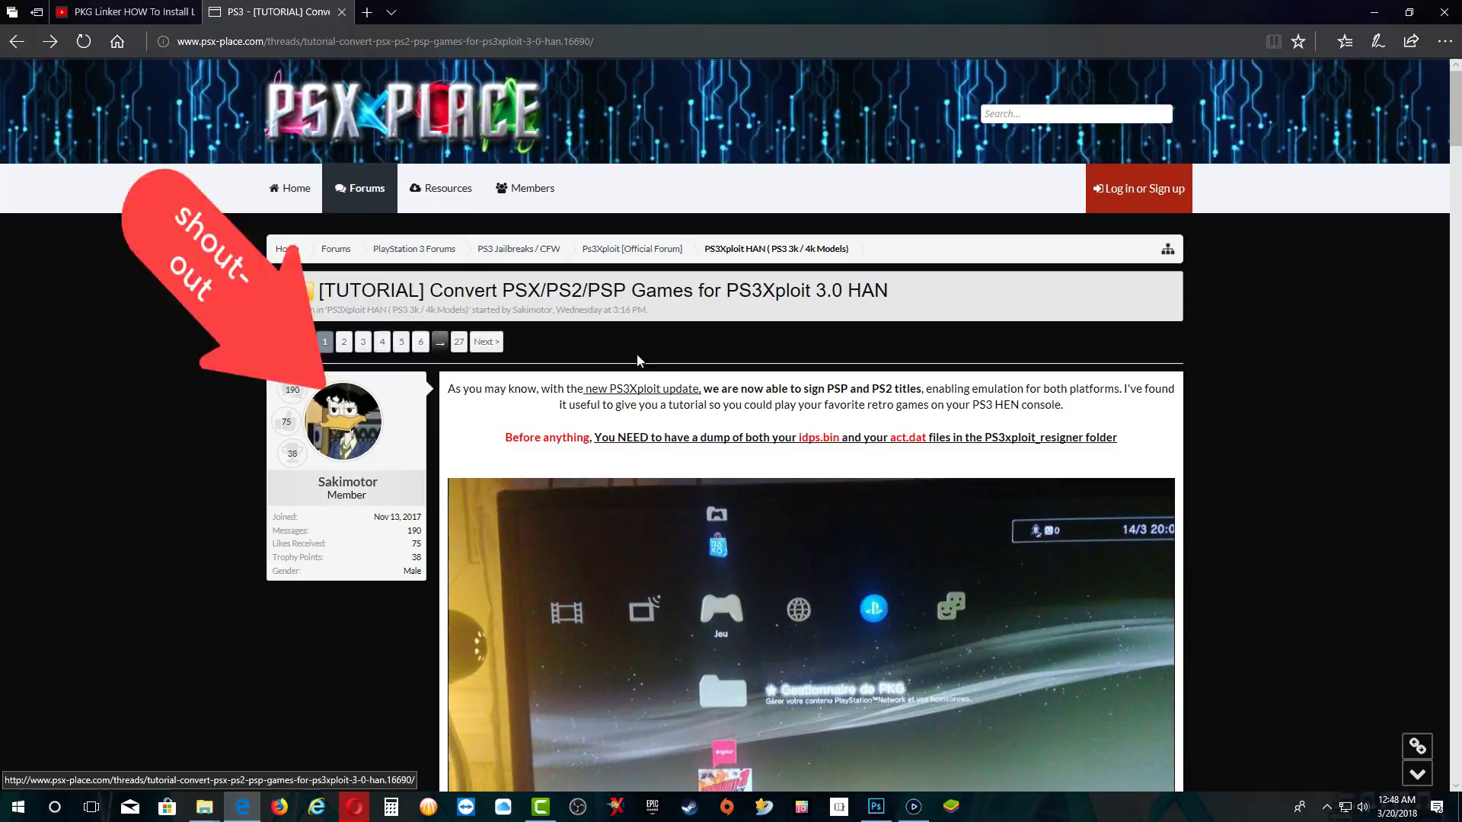
pyautogui.scroll(-8, 594, 551)
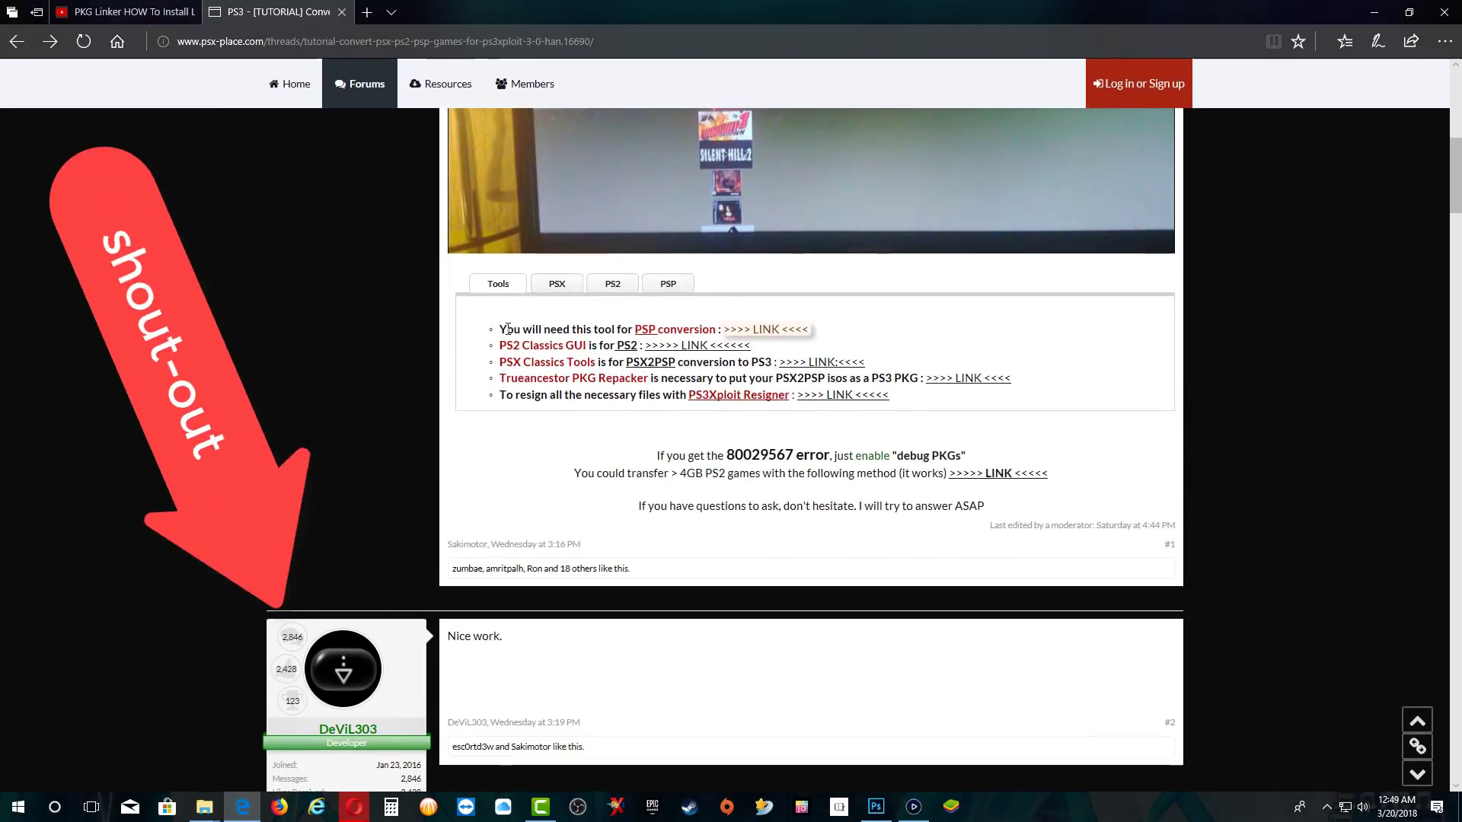
pyautogui.moveTo(499, 333); pyautogui.dragTo(824, 335)
pyautogui.click(828, 335)
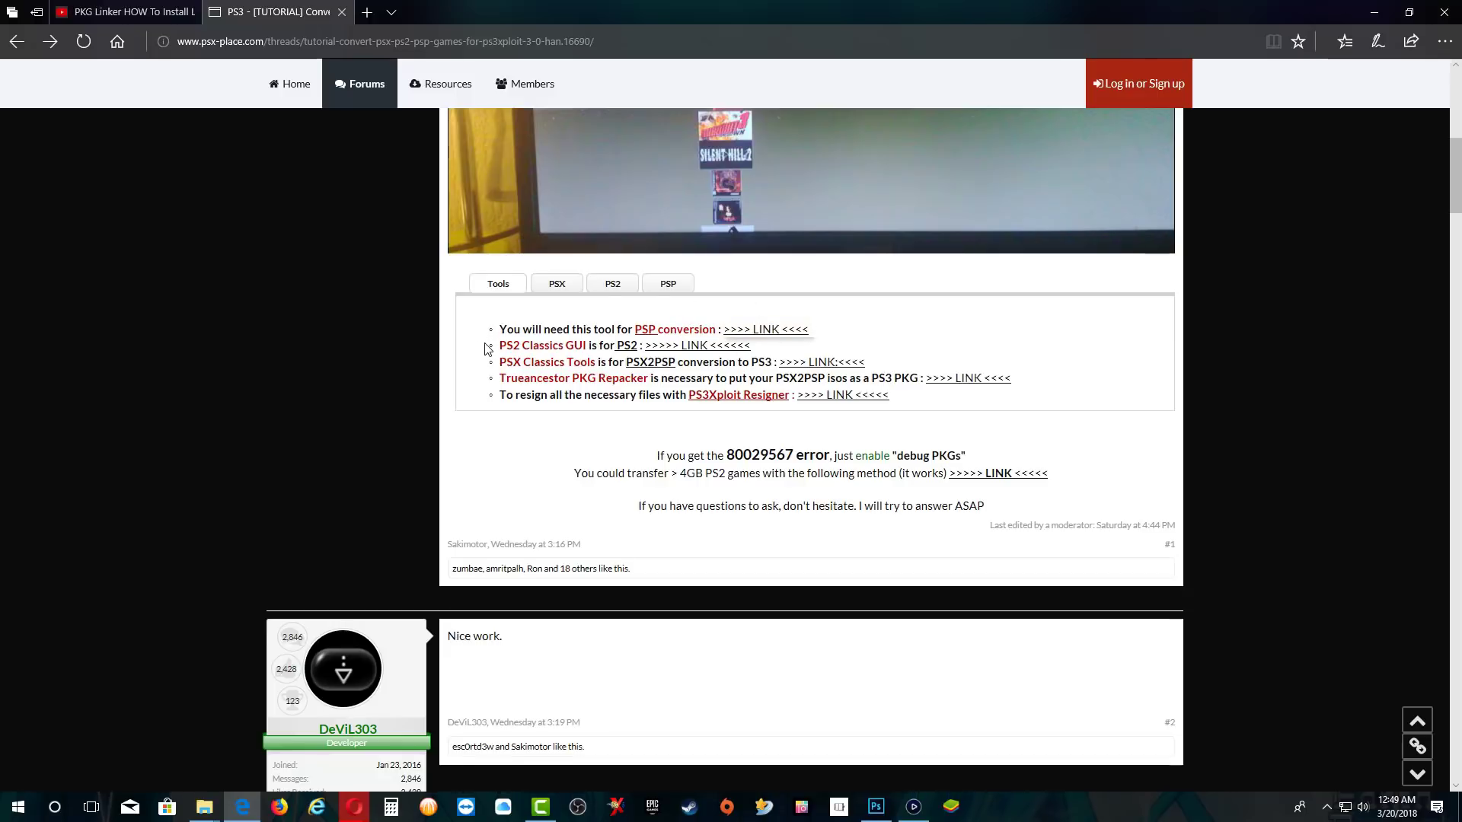
pyautogui.moveTo(491, 343); pyautogui.dragTo(654, 364)
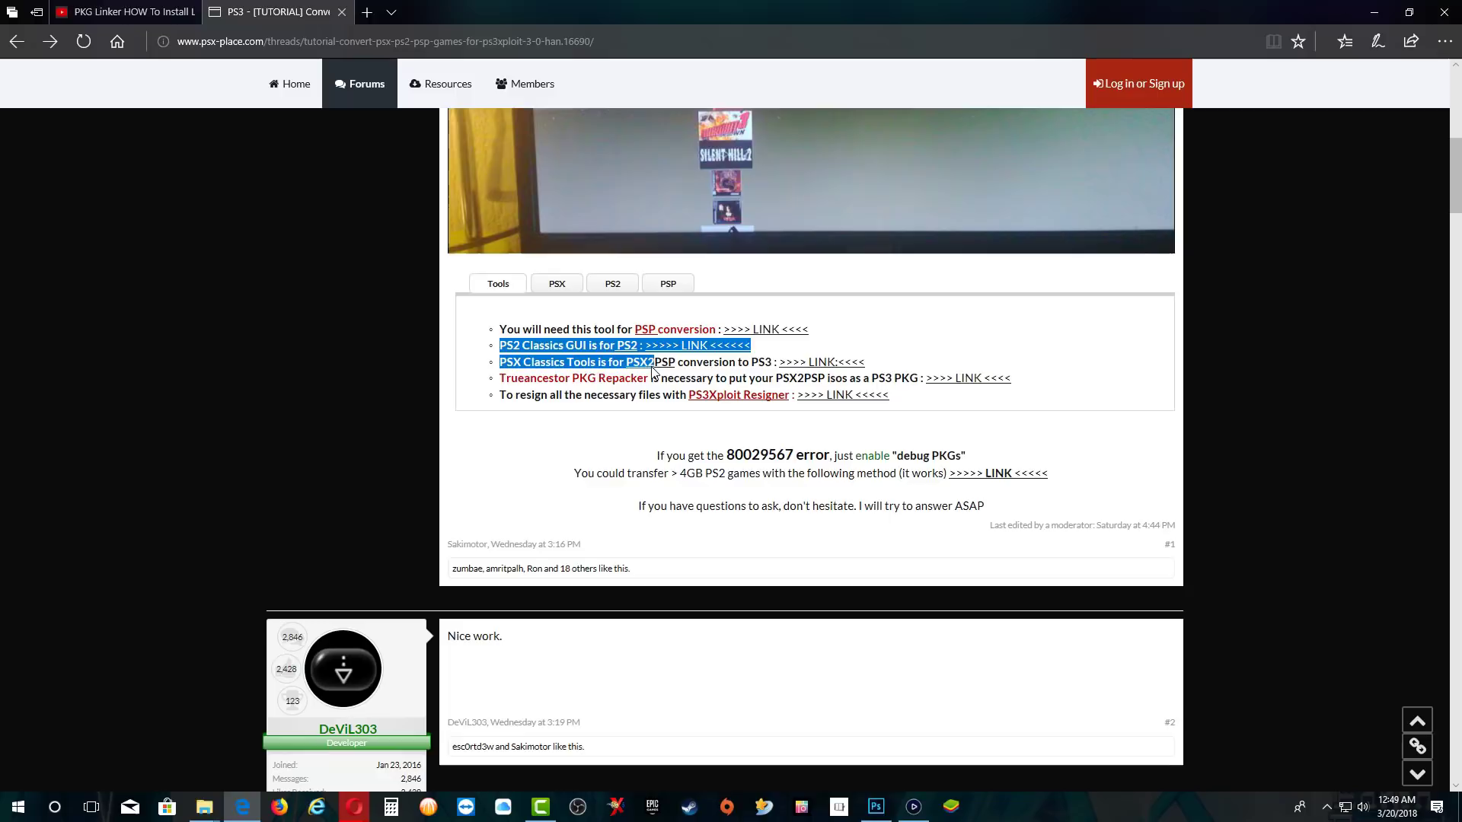
pyautogui.click(501, 364)
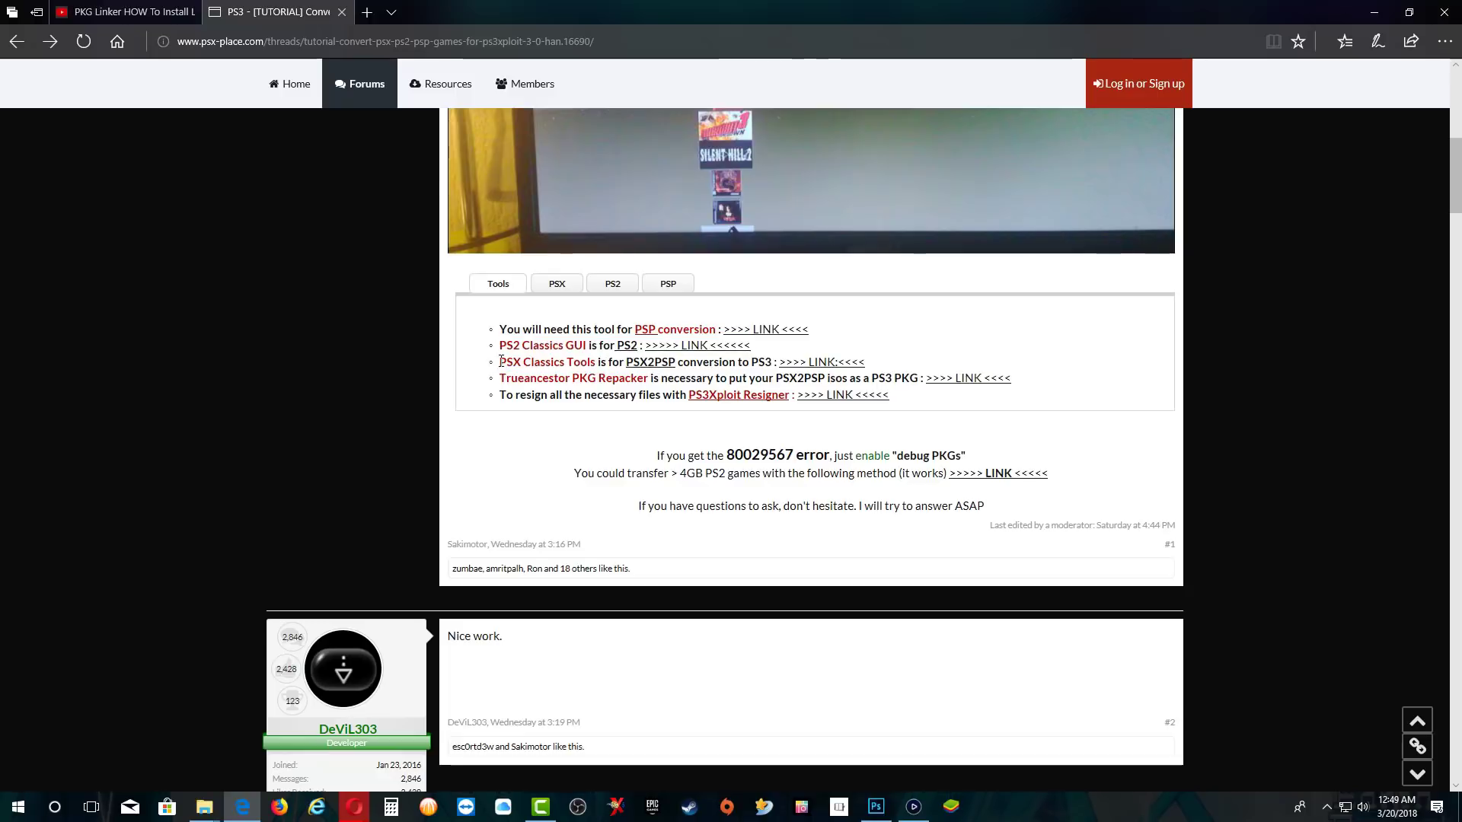
pyautogui.doubleClick(501, 362)
pyautogui.click(493, 361)
pyautogui.moveTo(501, 333); pyautogui.dragTo(656, 329)
# Step: Follow the tutorial's PSP conversion tool link to PSP2PS3 v2.1.2 and open its sendspace download page
pyautogui.click(771, 331)
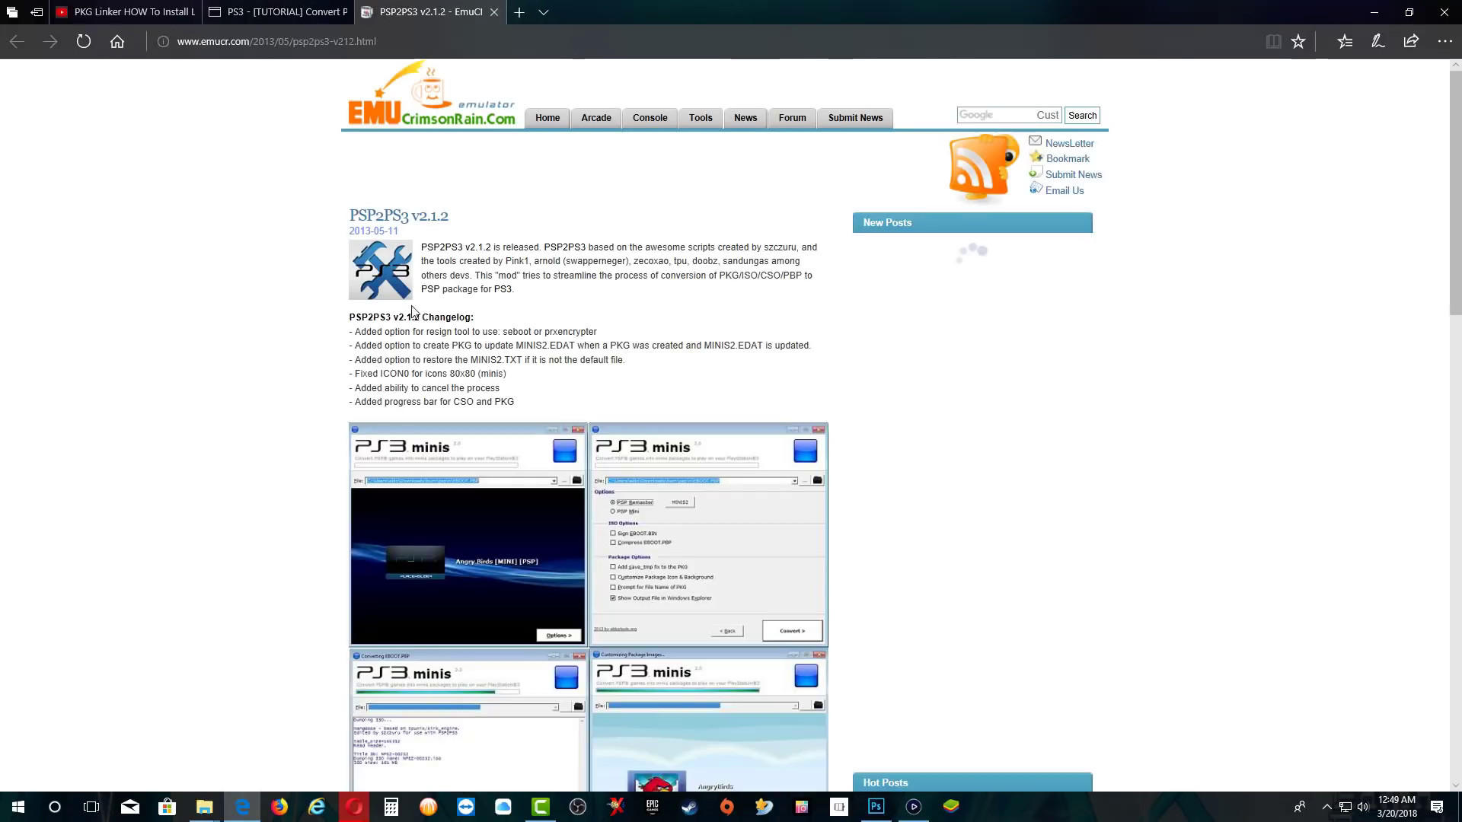
pyautogui.scroll(-5, 501, 320)
pyautogui.scroll(-1, 500, 320)
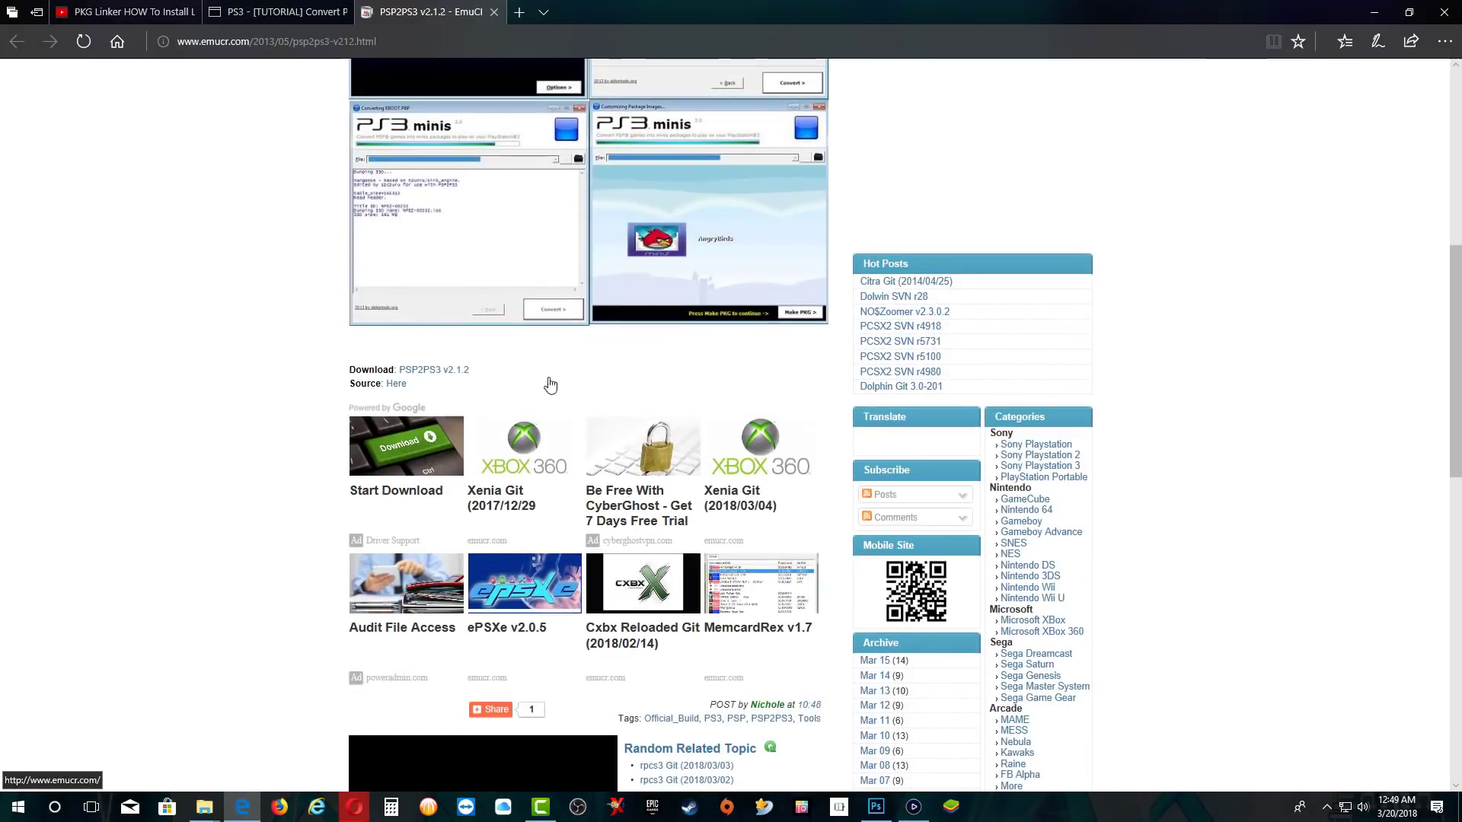
pyautogui.click(436, 372)
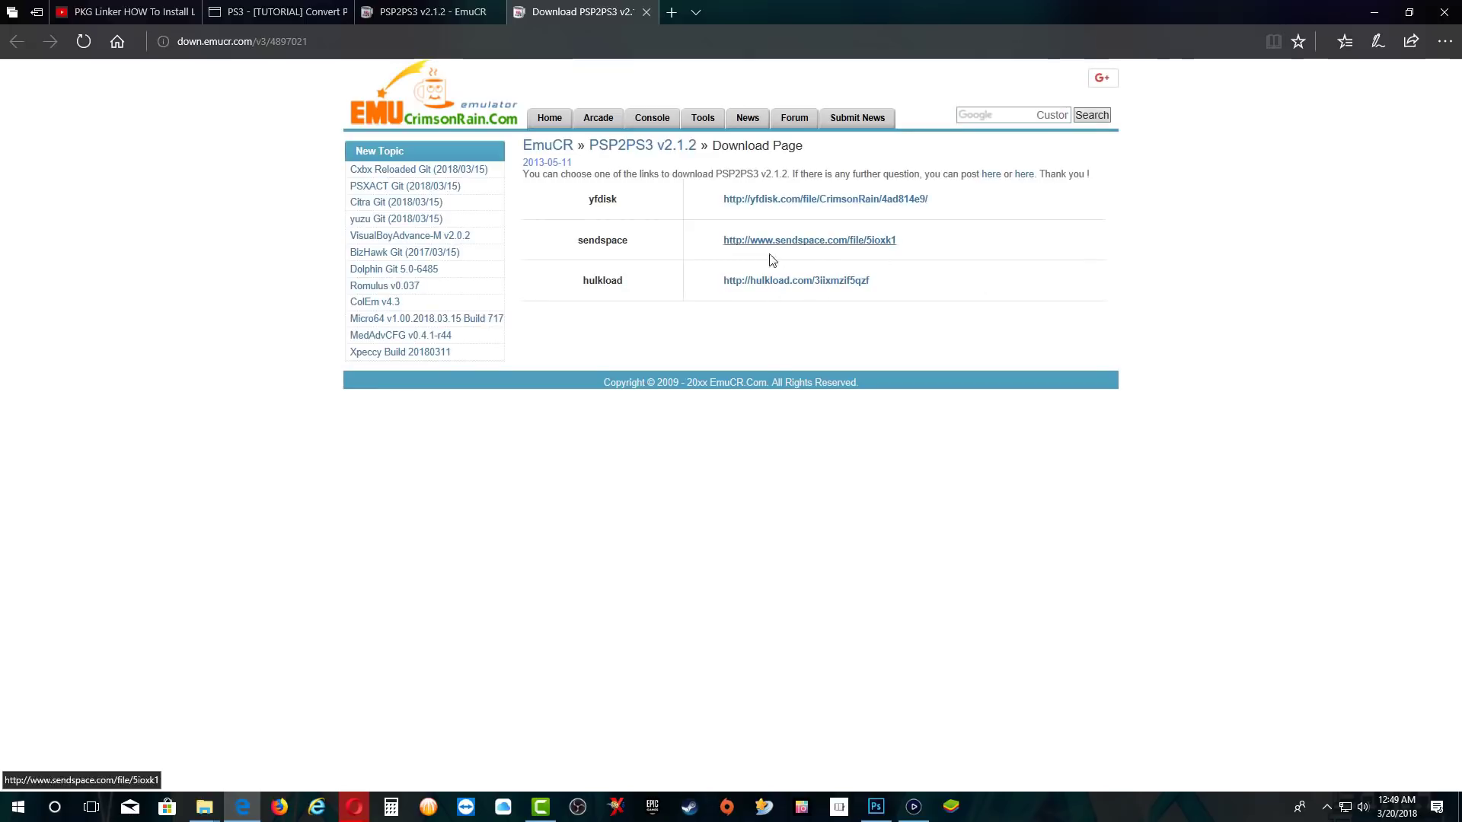
pyautogui.click(792, 242)
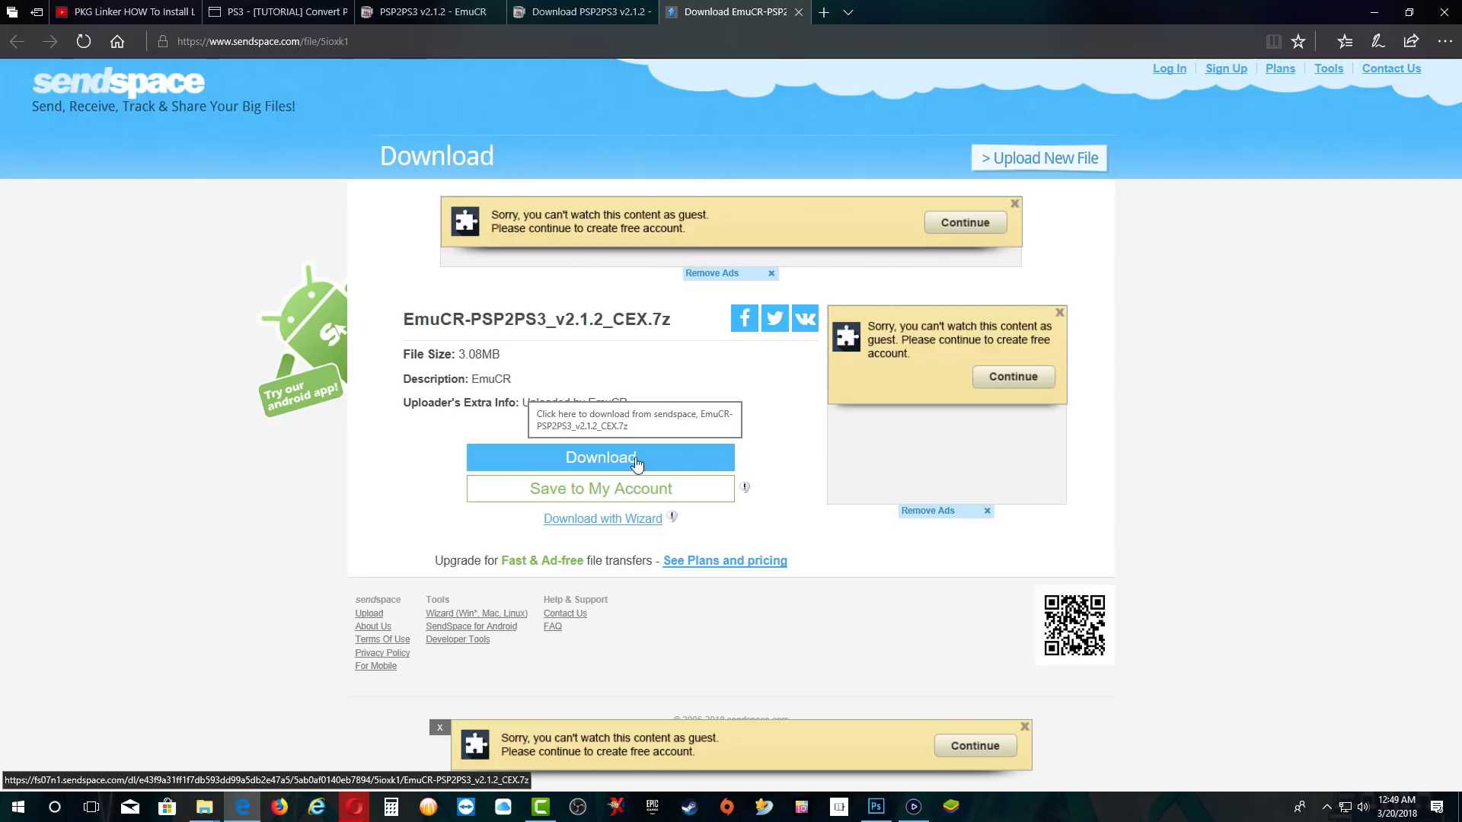
# Step: Close the sendspace, EmuCR download and PSP2PS3 pages and minimize the browser
pyautogui.click(803, 13)
pyautogui.click(650, 12)
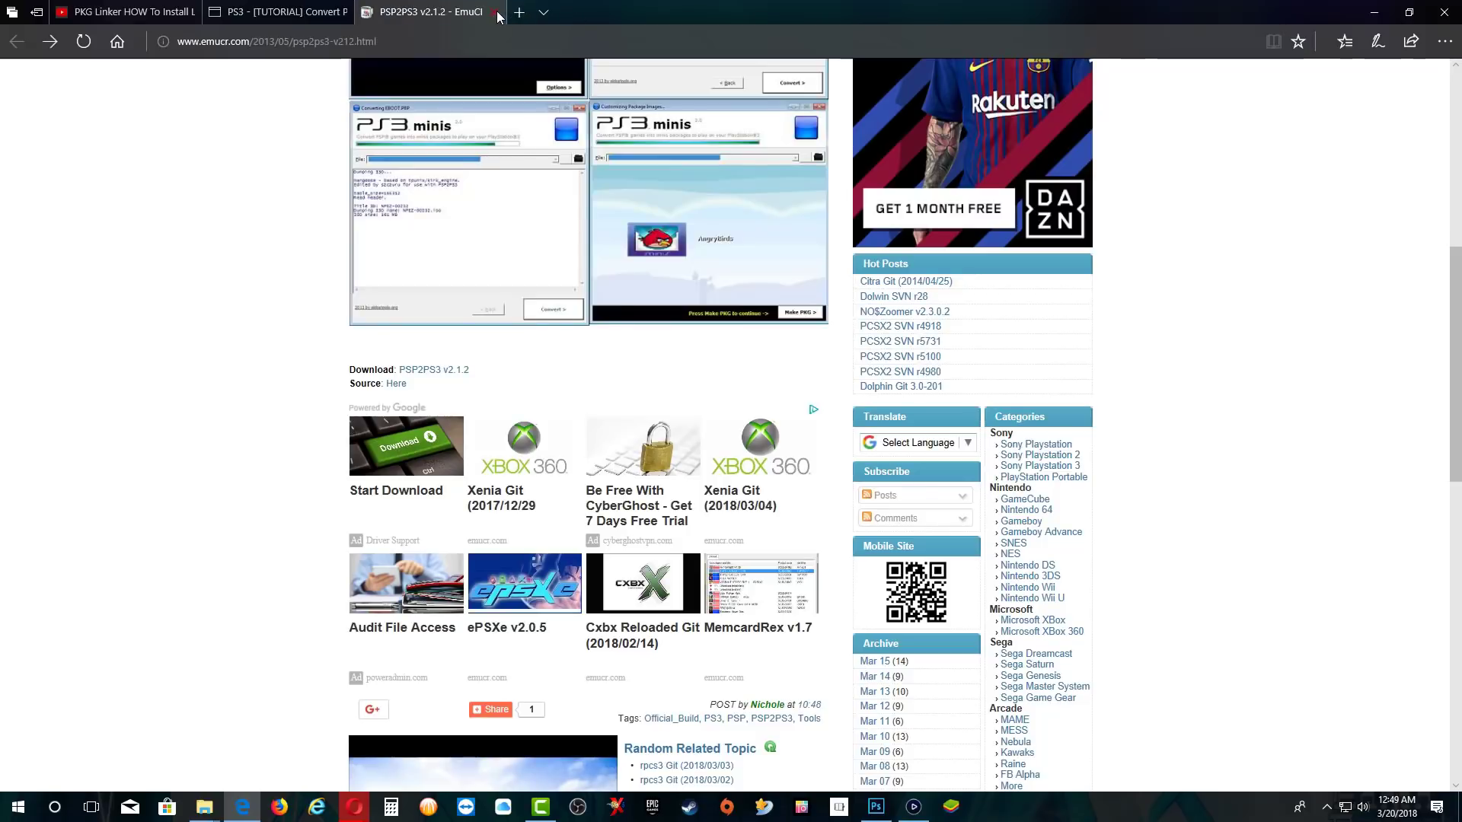
pyautogui.click(496, 13)
pyautogui.click(1370, 12)
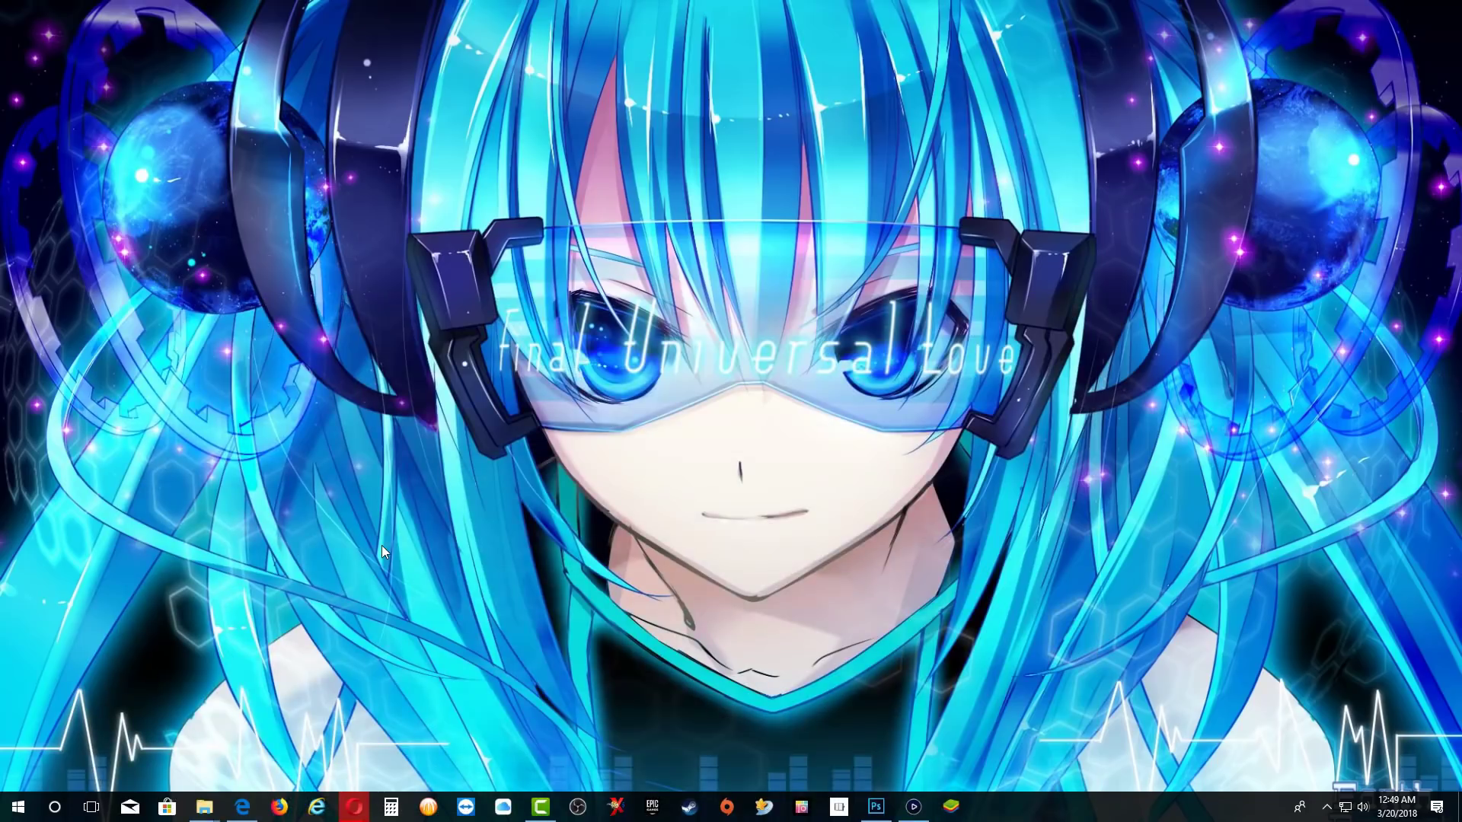
# Step: Switch to the HAN PS3 folder in File Explorer and refresh its contents
pyautogui.moveTo(204, 808)
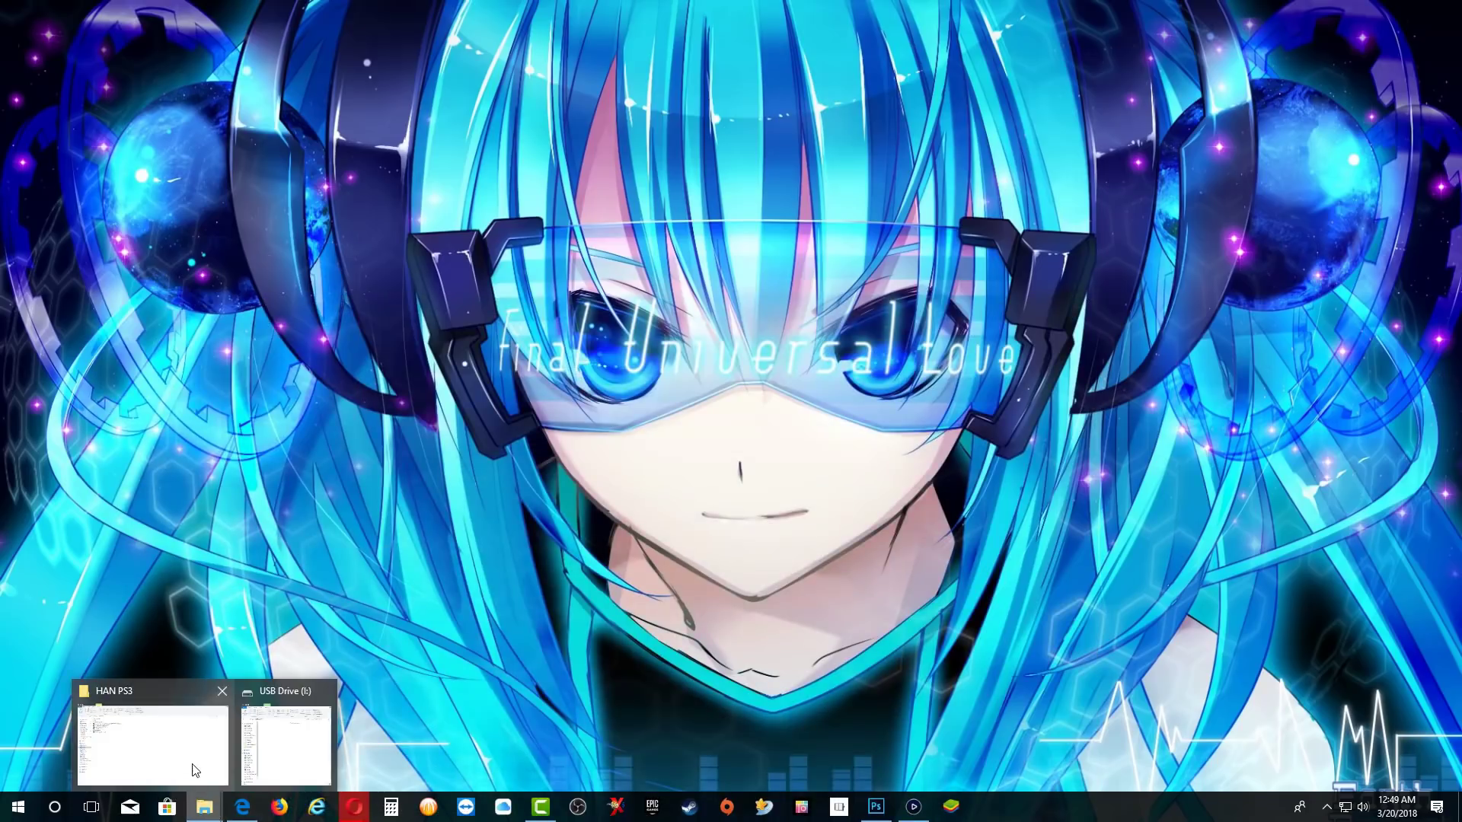
pyautogui.click(206, 761)
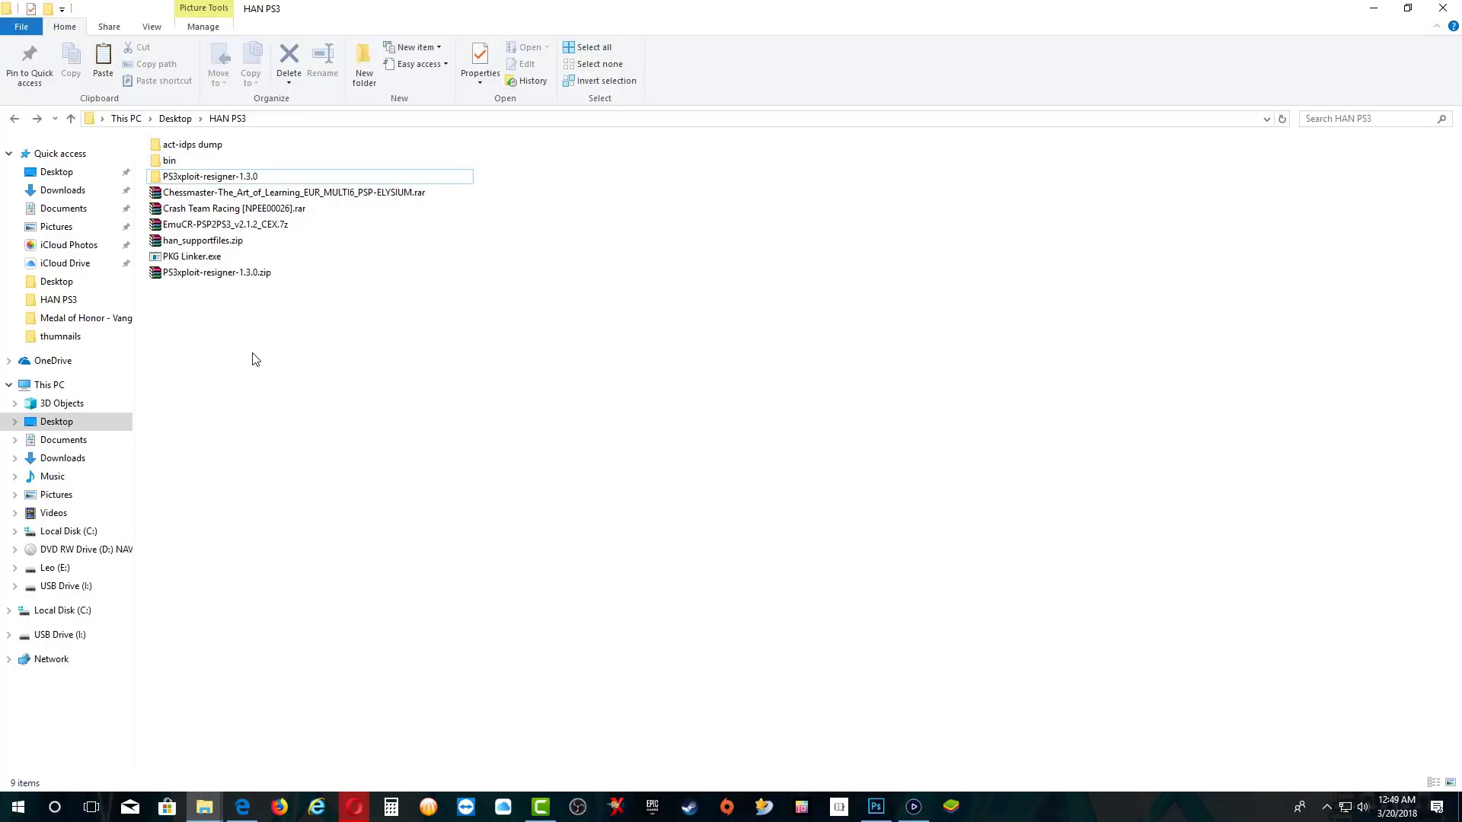
pyautogui.rightClick(382, 361)
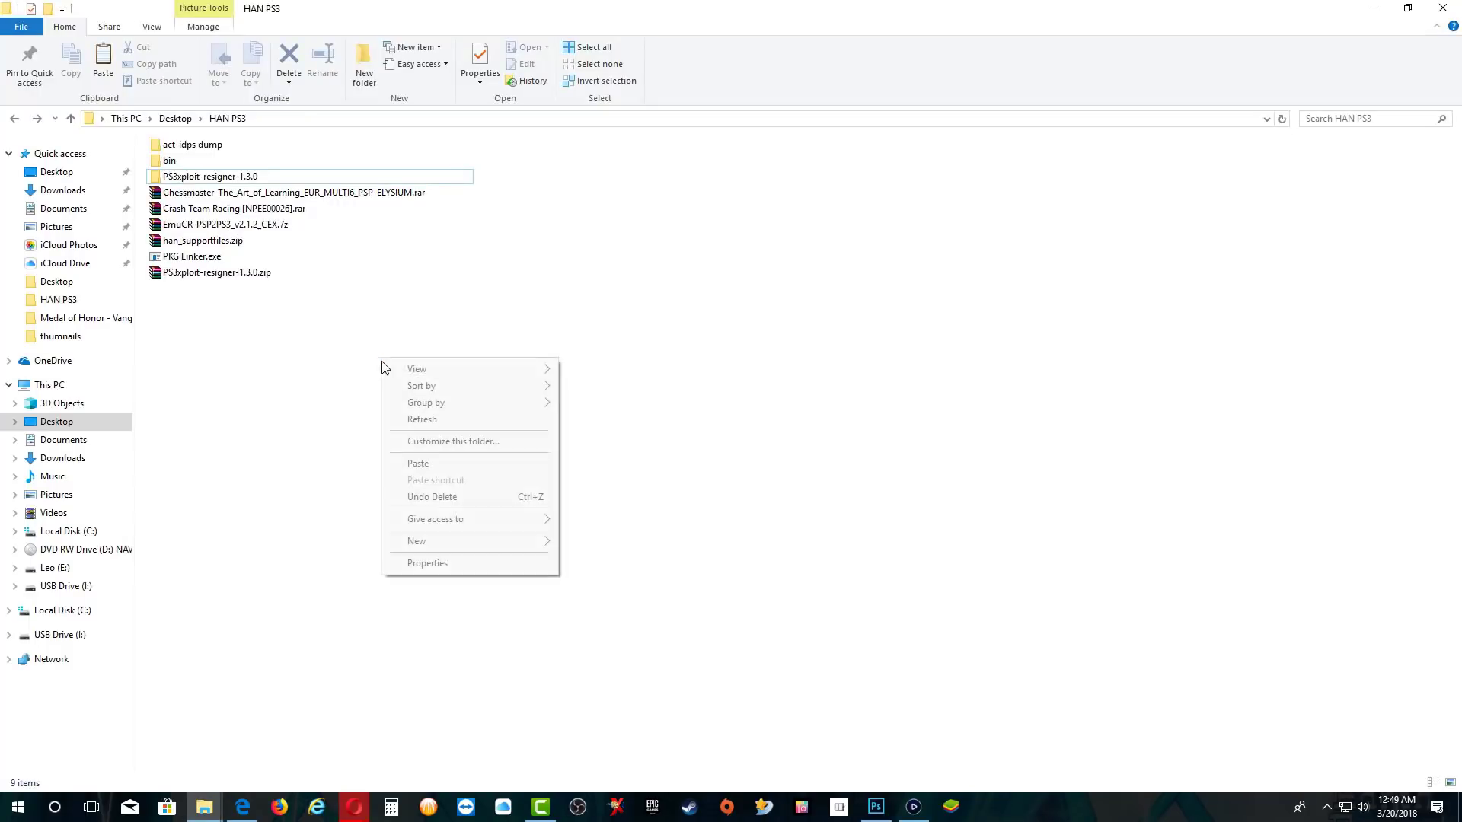
pyautogui.click(411, 420)
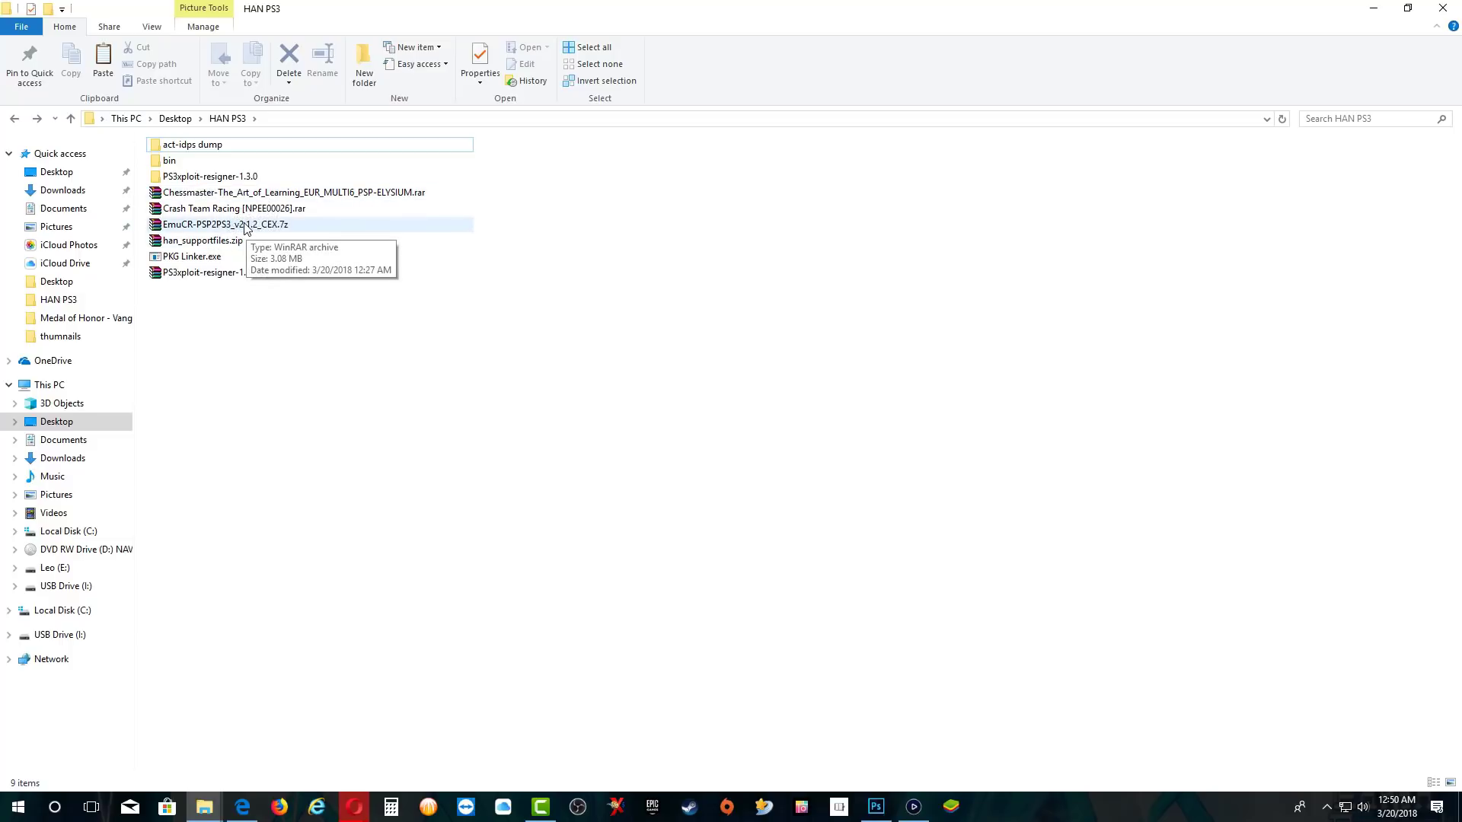
# Step: Extract EmuCR-PSP2PS3_v2.1.2_CEX.7z into a folder of the same name, look inside it and return to HAN PS3
pyautogui.click(263, 227)
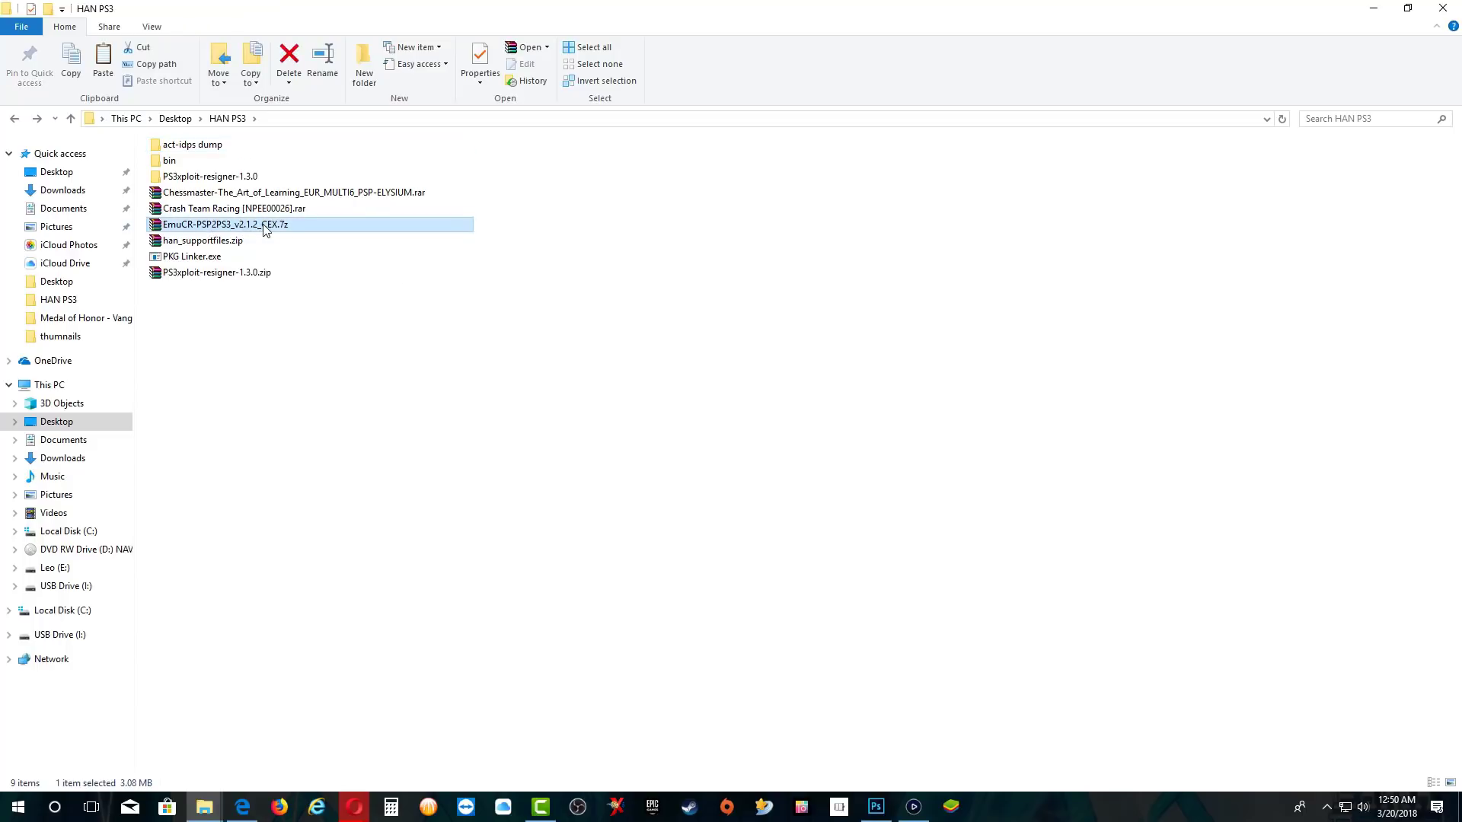
pyautogui.rightClick(264, 230)
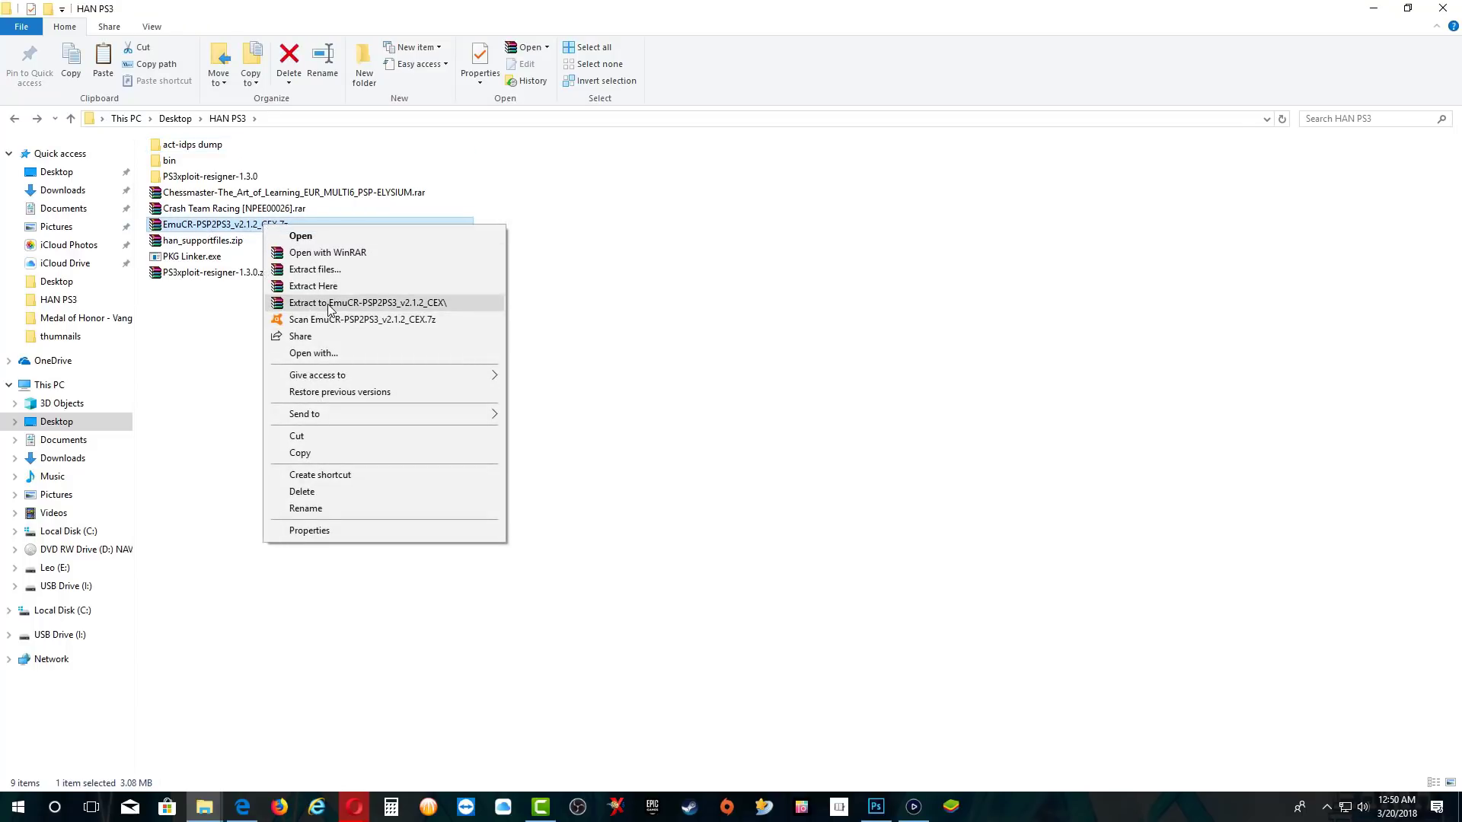
pyautogui.click(313, 304)
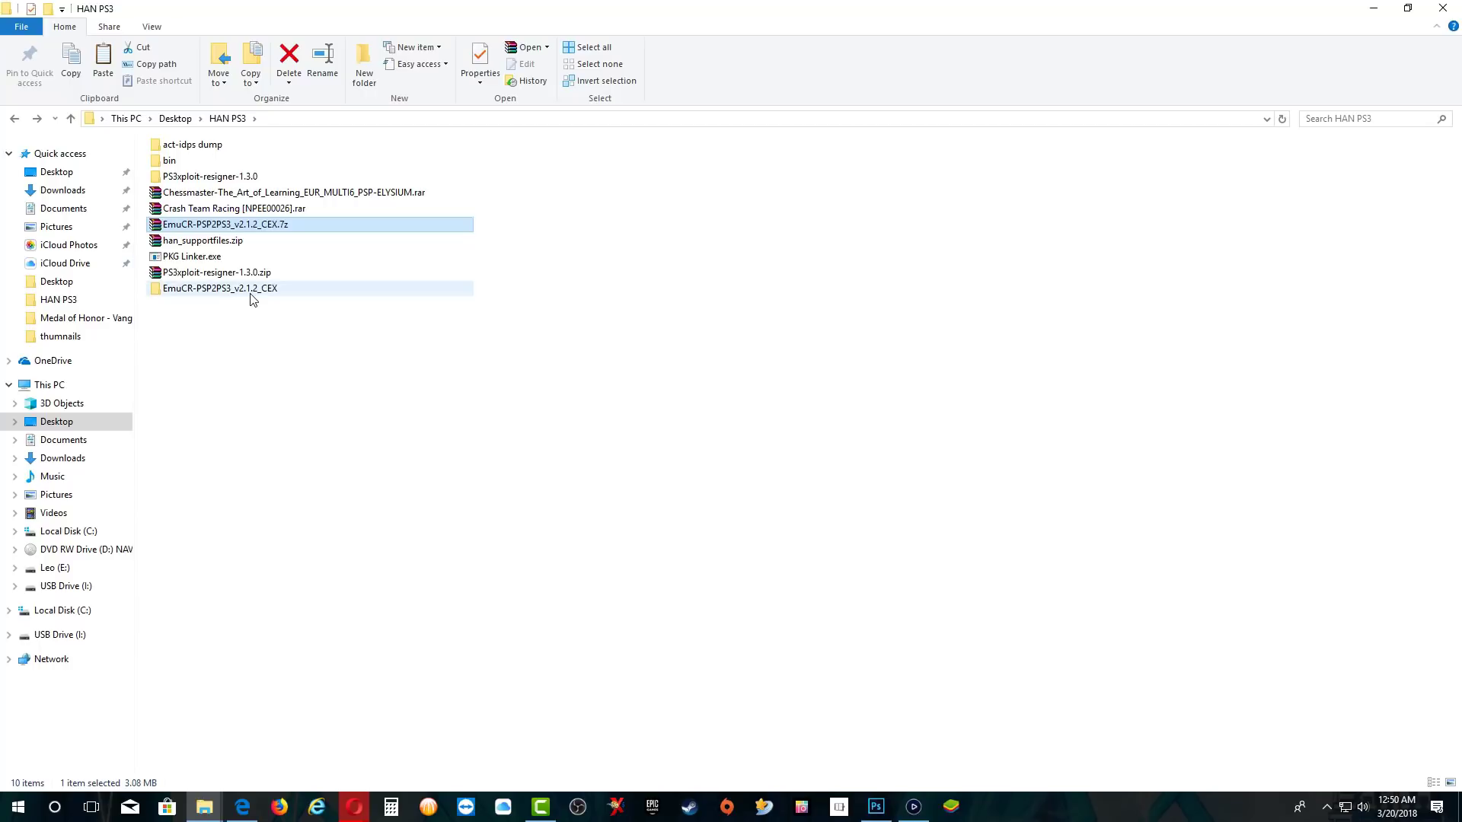
pyautogui.doubleClick(251, 293)
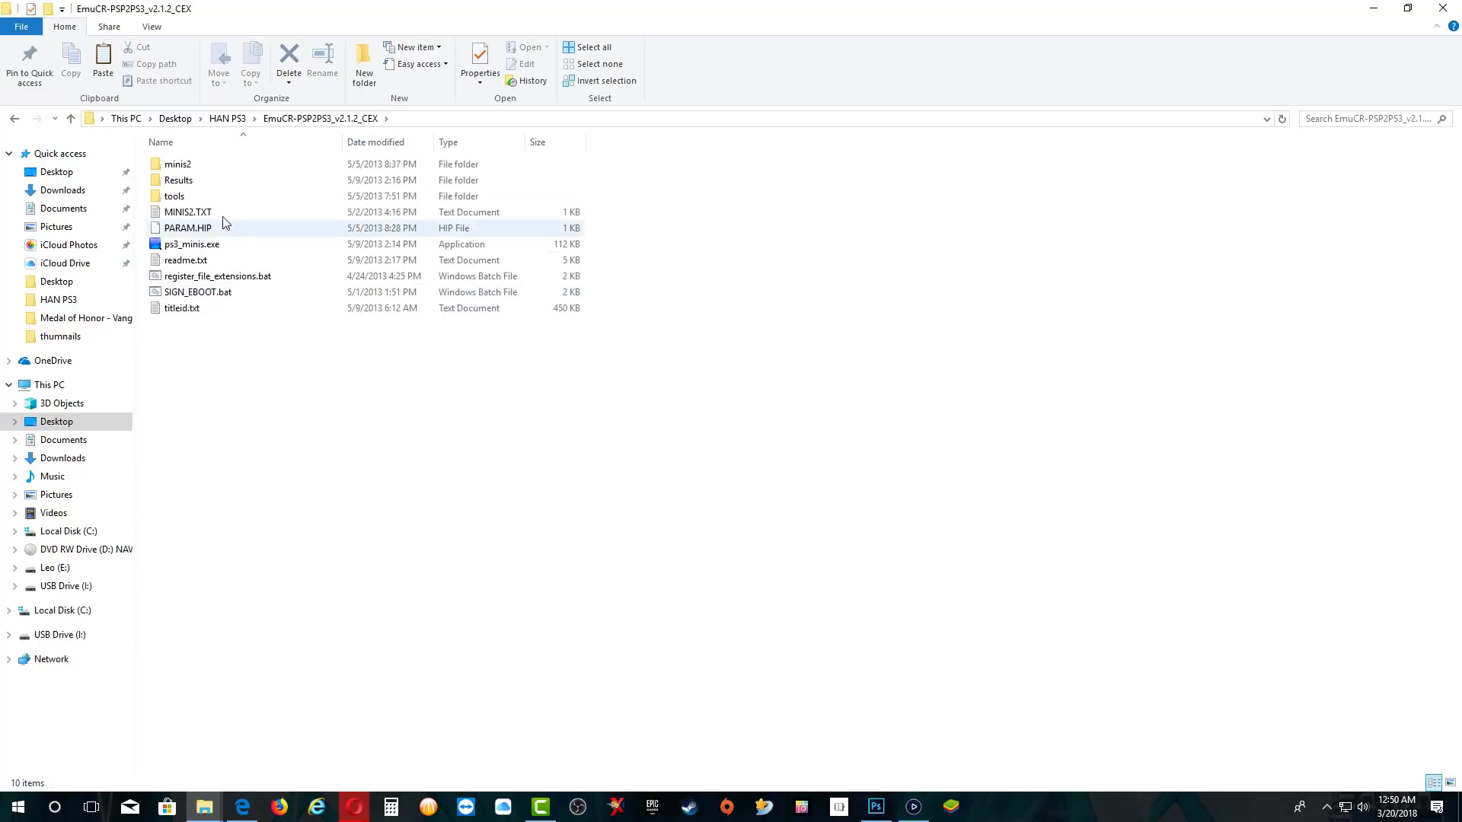
pyautogui.click(12, 119)
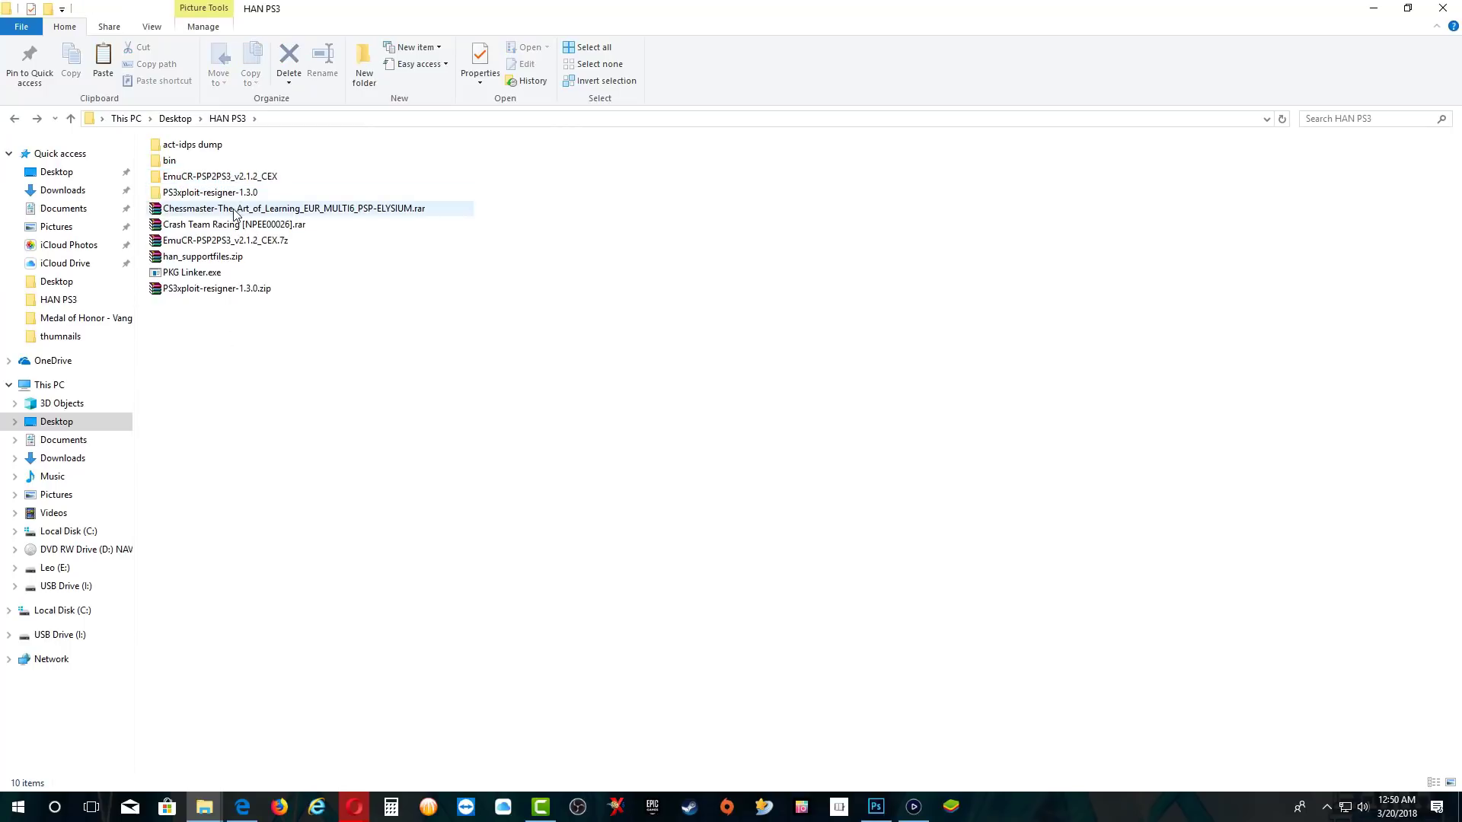
# Step: Extract the Chessmaster .rar archive in place, and unpack esm-ches.001 inside the resulting folder
pyautogui.rightClick(219, 209)
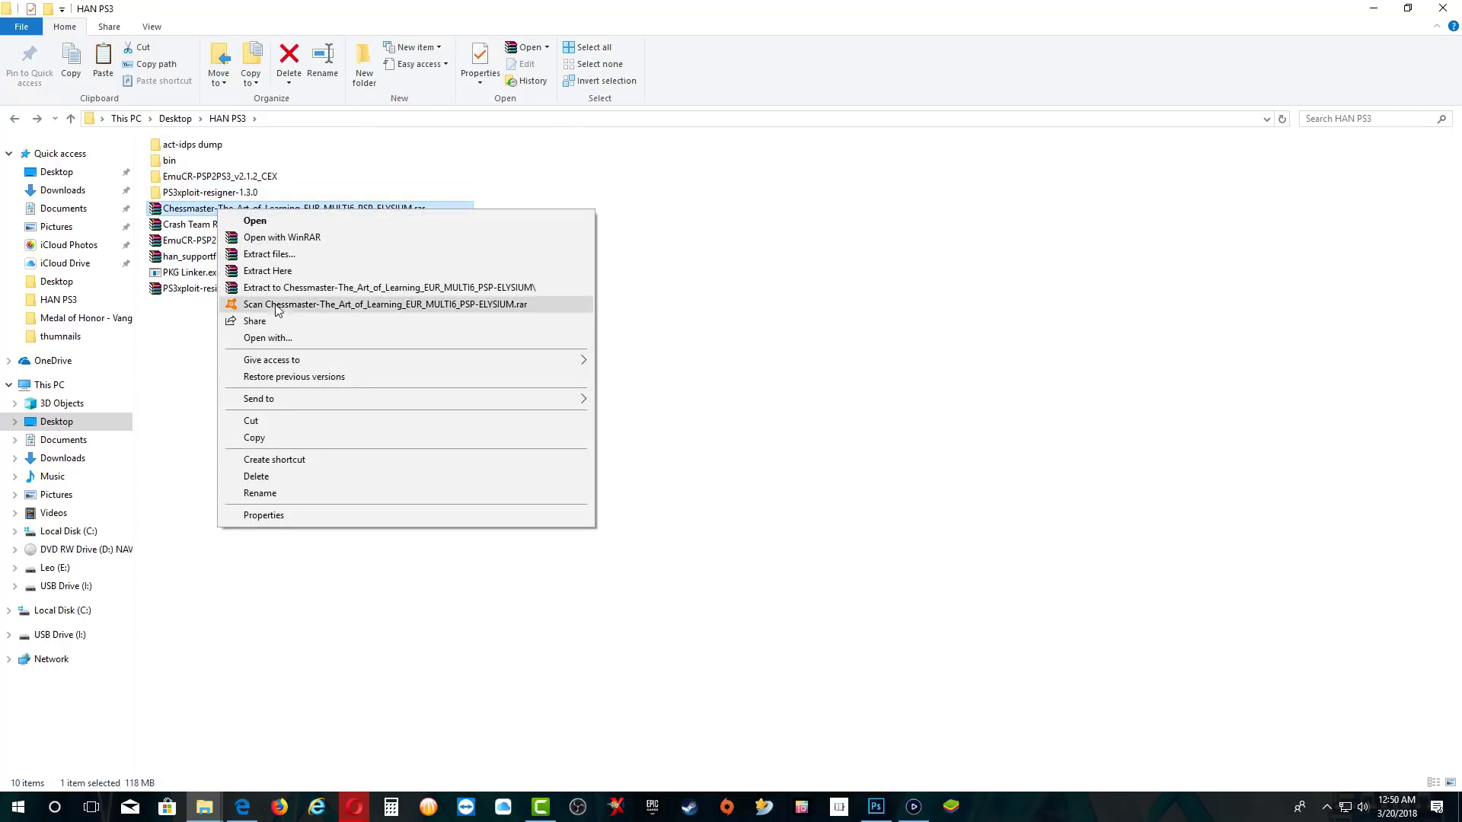
pyautogui.click(268, 271)
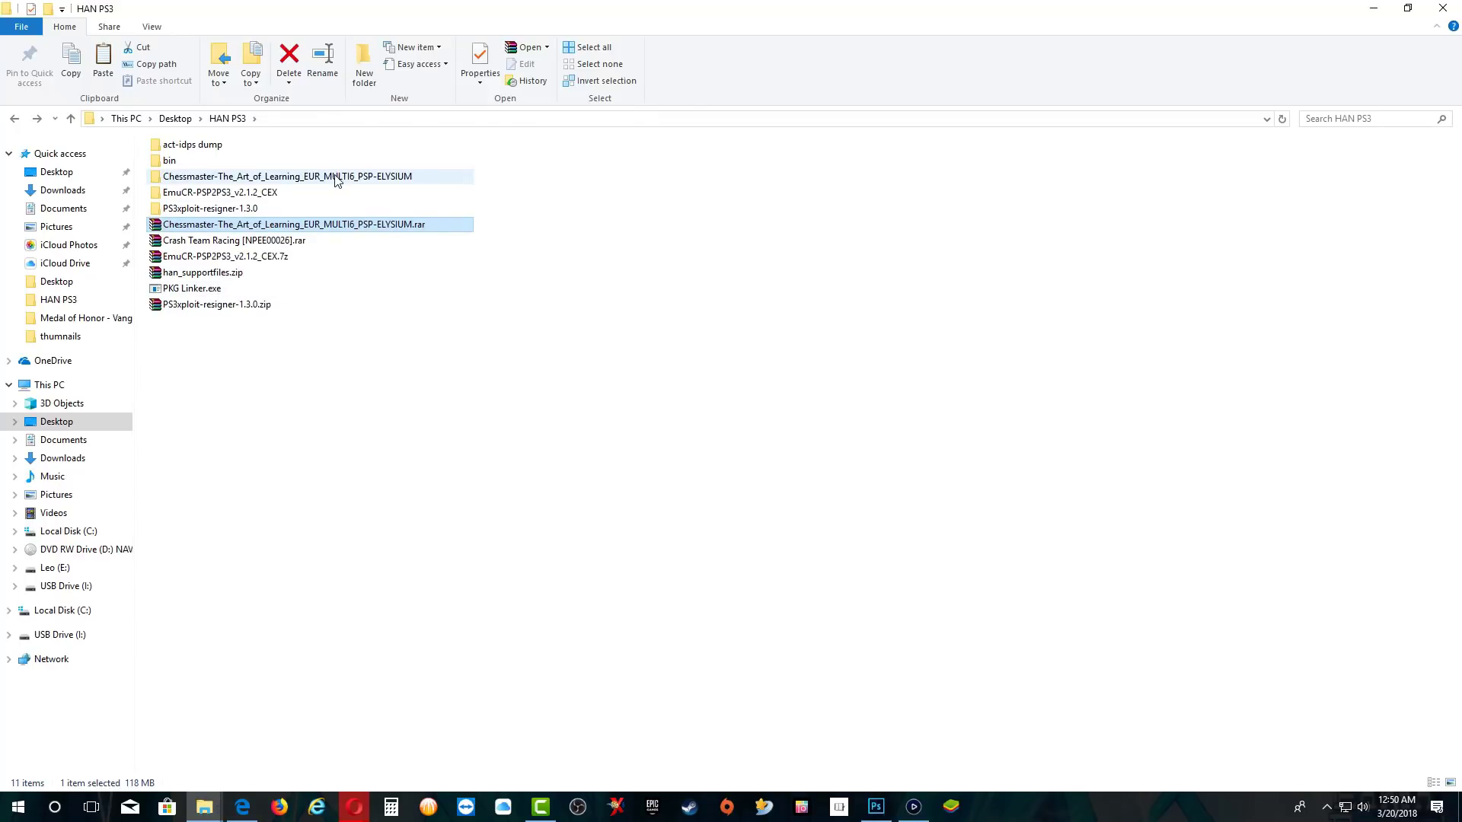
pyautogui.doubleClick(335, 181)
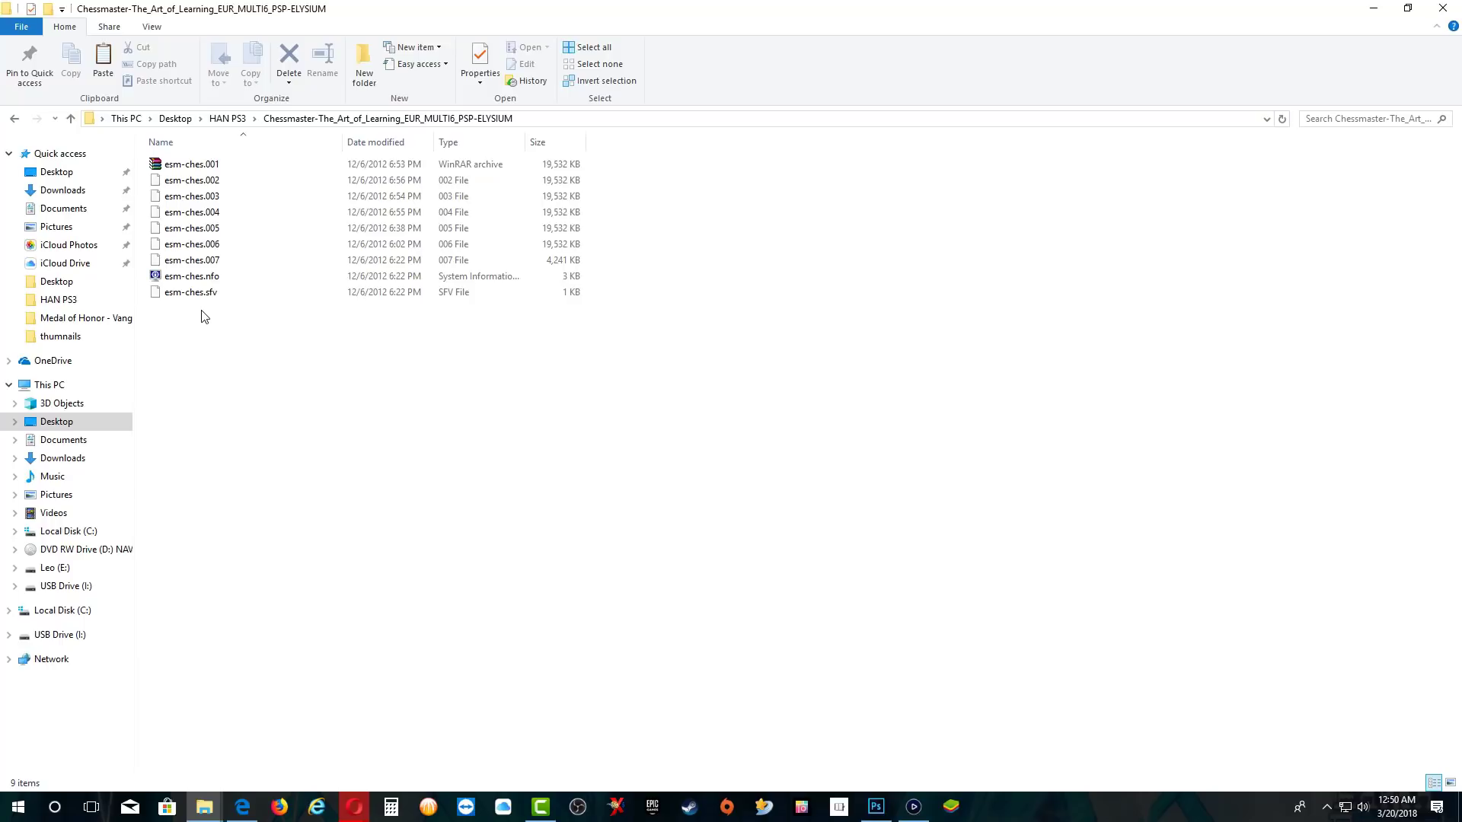
pyautogui.rightClick(204, 169)
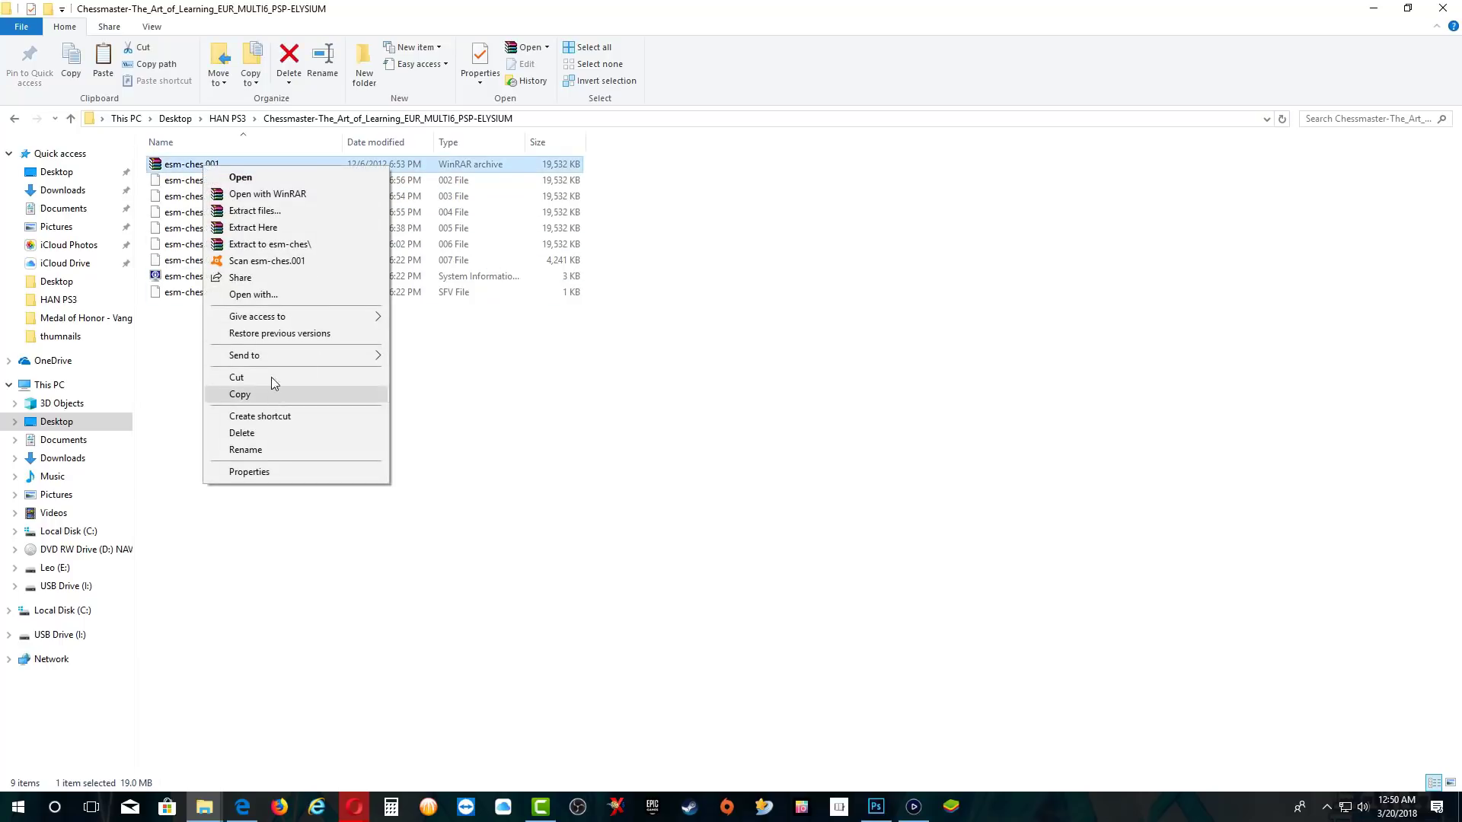
pyautogui.click(257, 228)
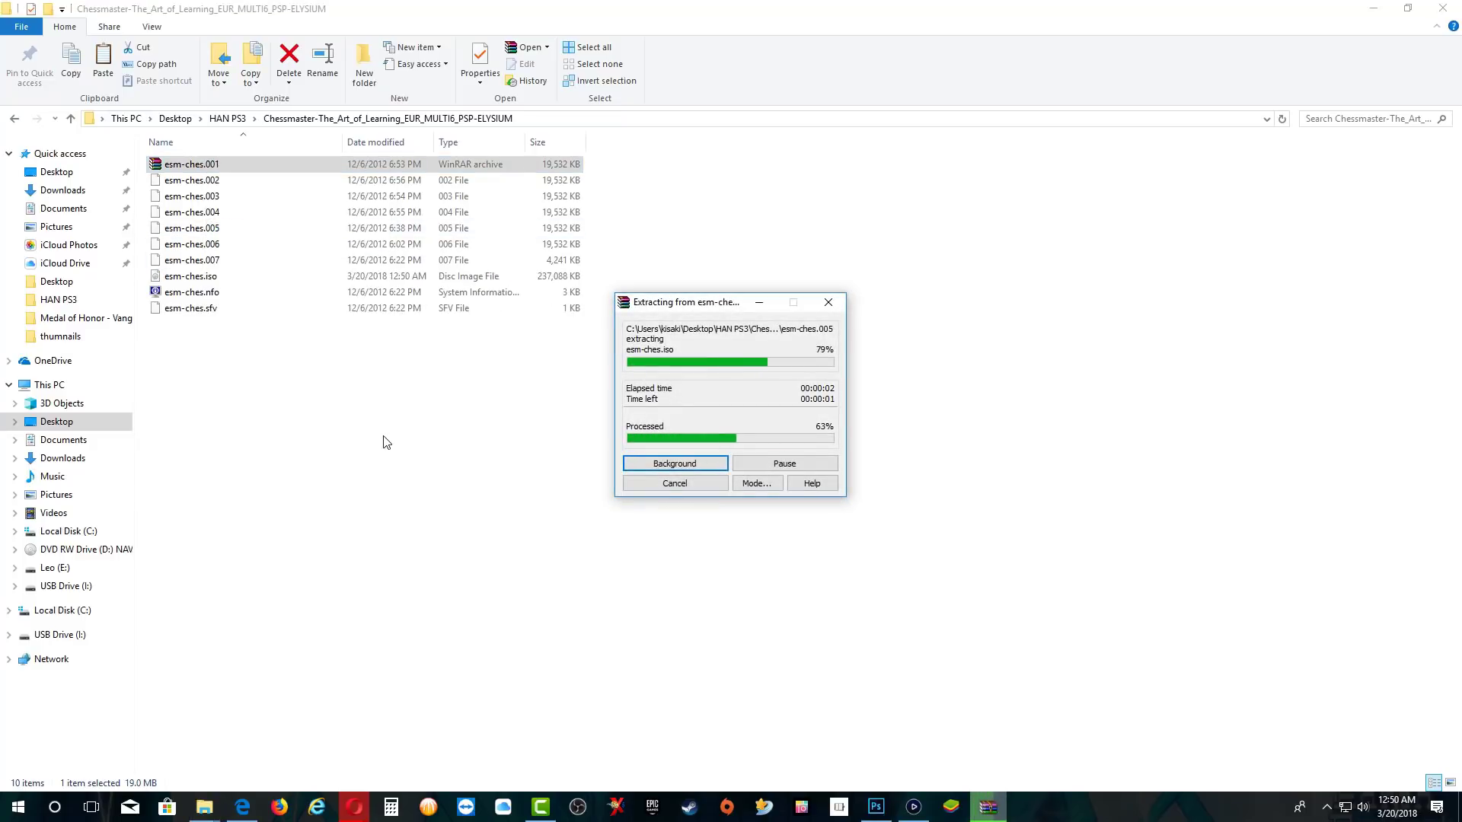
# Step: Move esm-ches.iso from the extracted Chessmaster folder into the HAN PS3 folder
pyautogui.rightClick(198, 283)
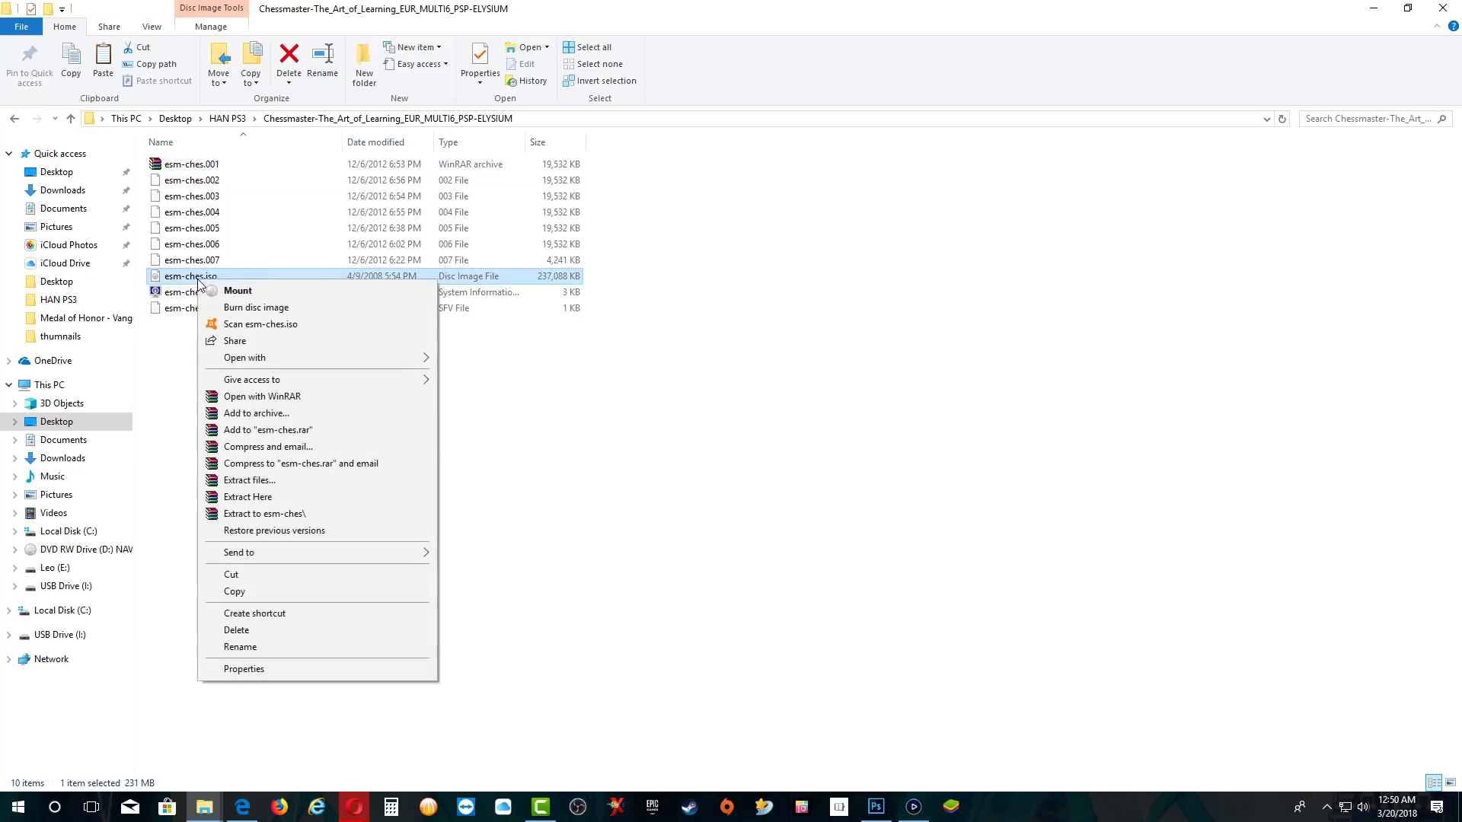
pyautogui.click(239, 576)
pyautogui.click(15, 119)
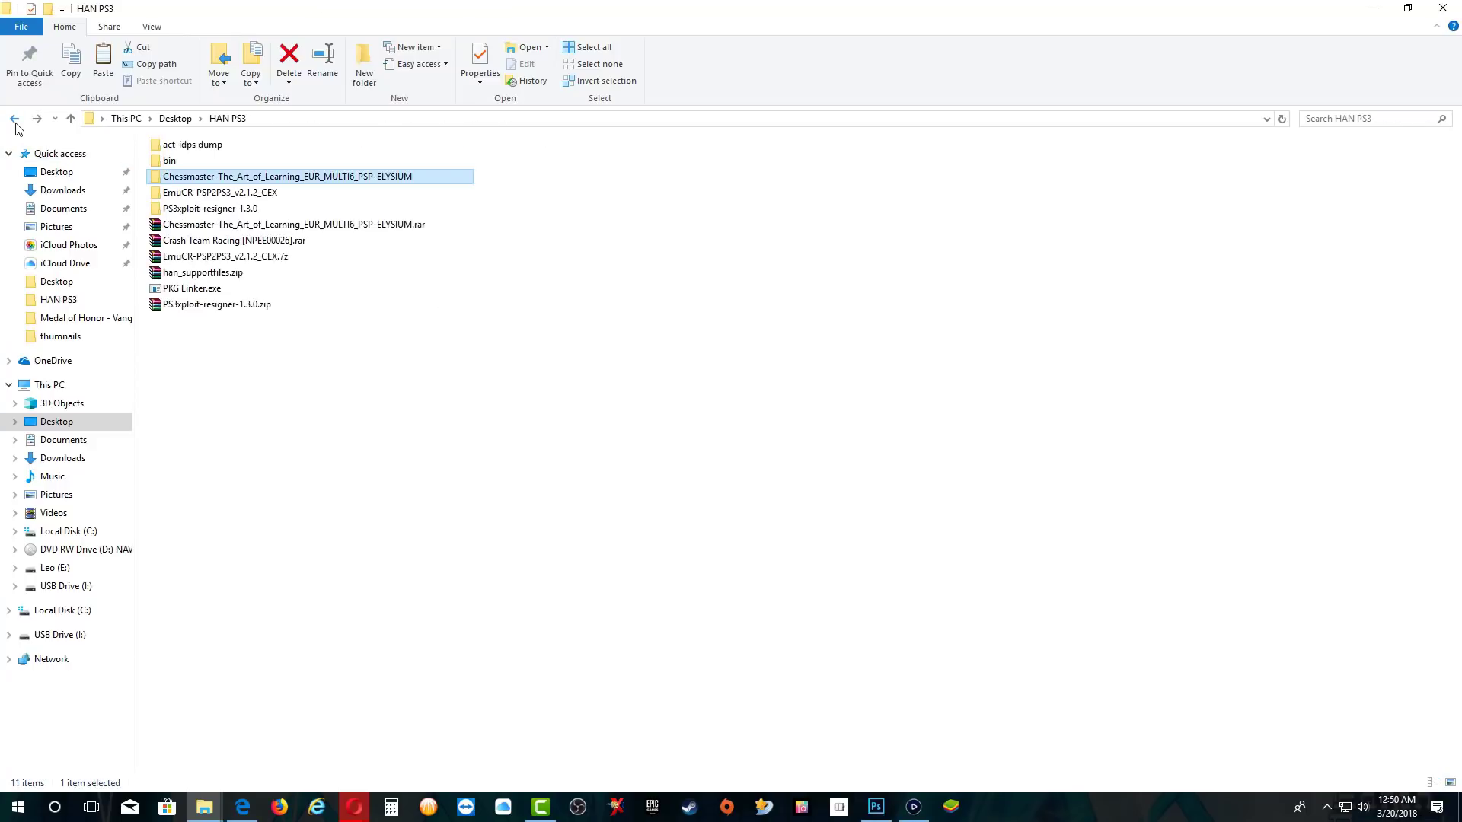
pyautogui.rightClick(263, 347)
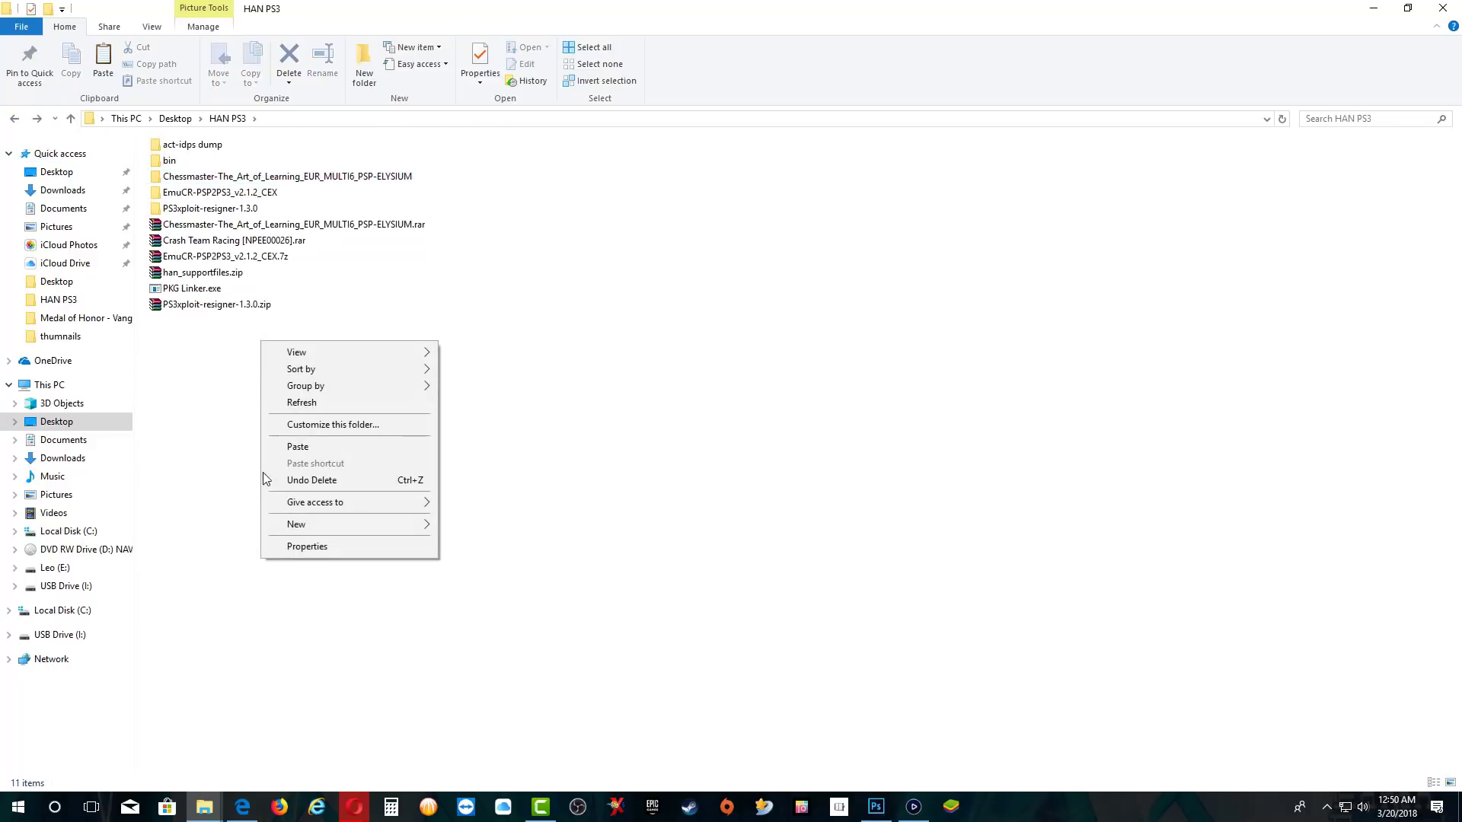
pyautogui.click(299, 454)
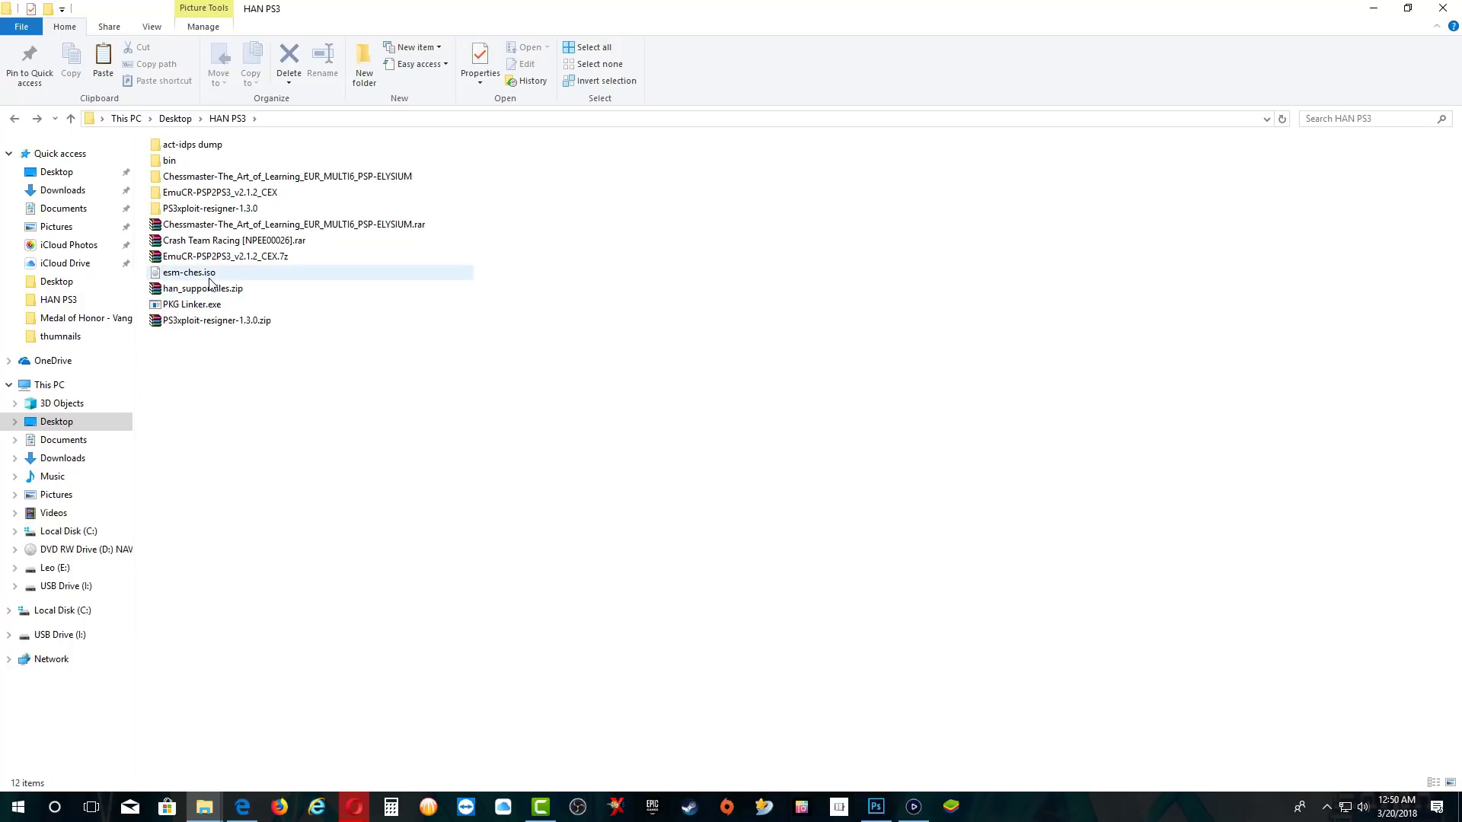
# Step: Copy the text "Chessmaster-The_Art_of_Learning" from the extracted game folder's name and delete that folder
pyautogui.rightClick(288, 180)
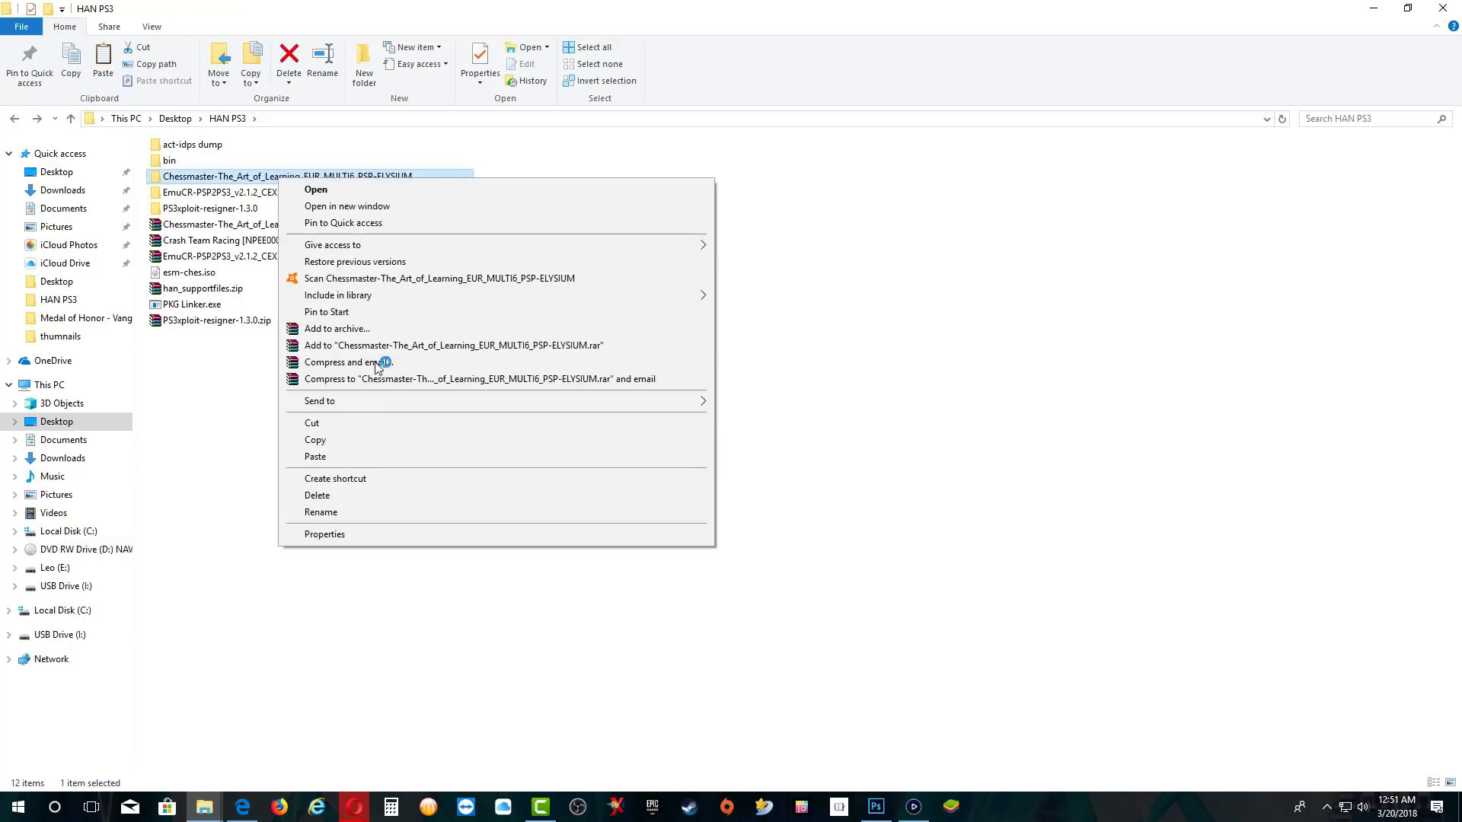
pyautogui.click(320, 512)
pyautogui.moveTo(302, 177); pyautogui.dragTo(170, 179)
pyautogui.rightClick(170, 178)
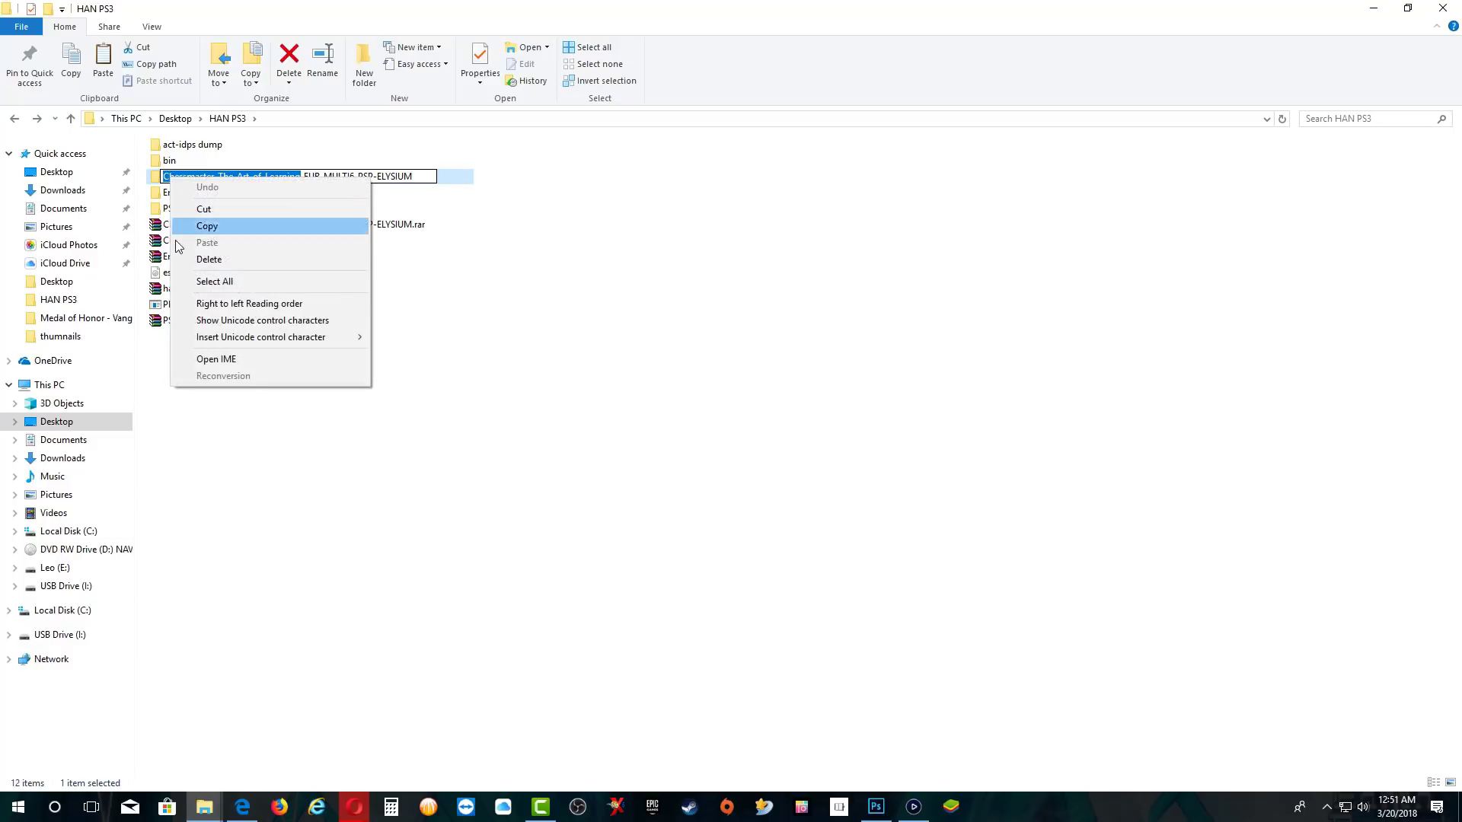
pyautogui.click(213, 222)
pyautogui.click(226, 345)
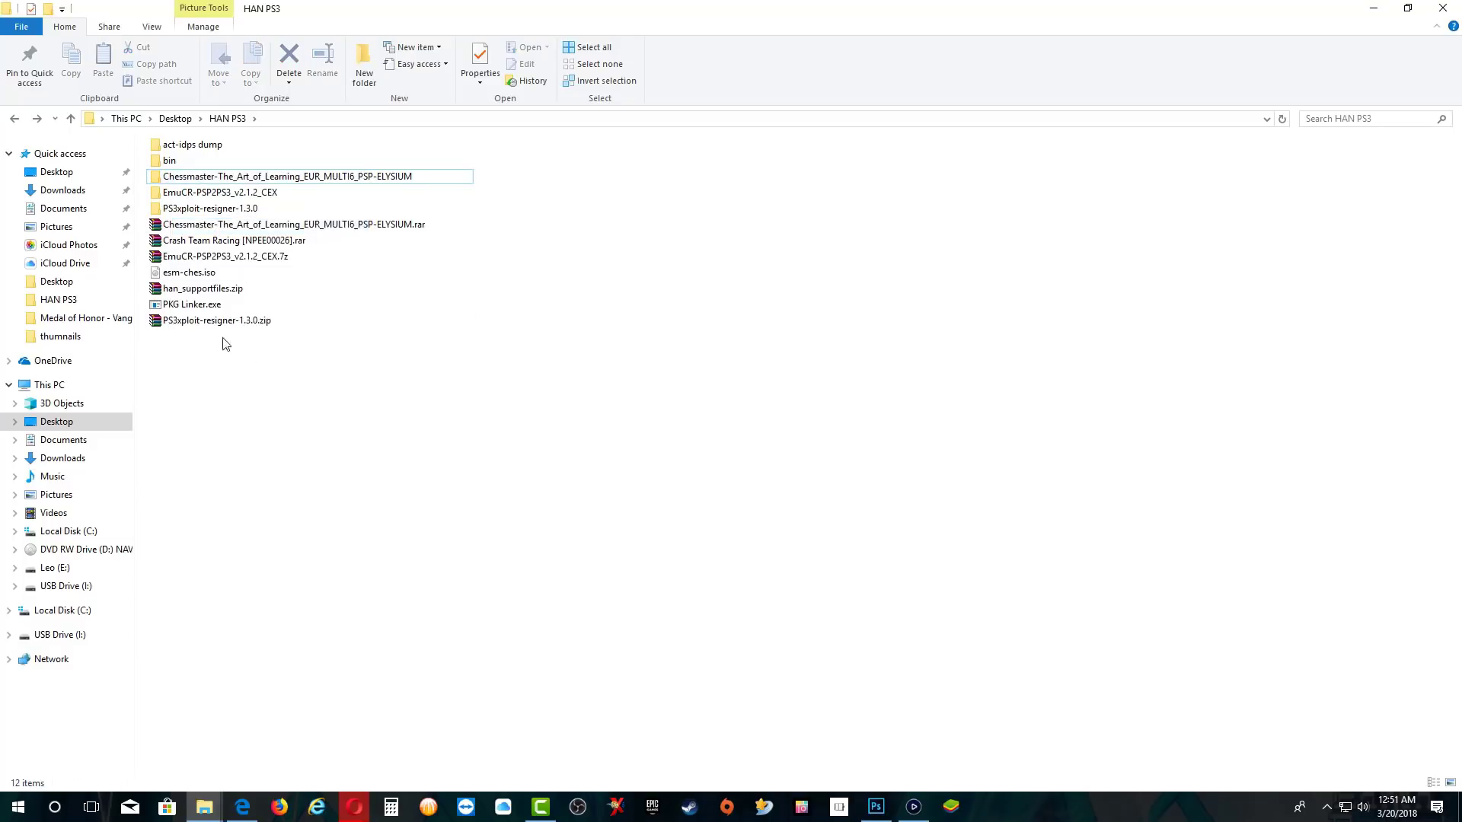
pyautogui.rightClick(236, 177)
pyautogui.click(274, 478)
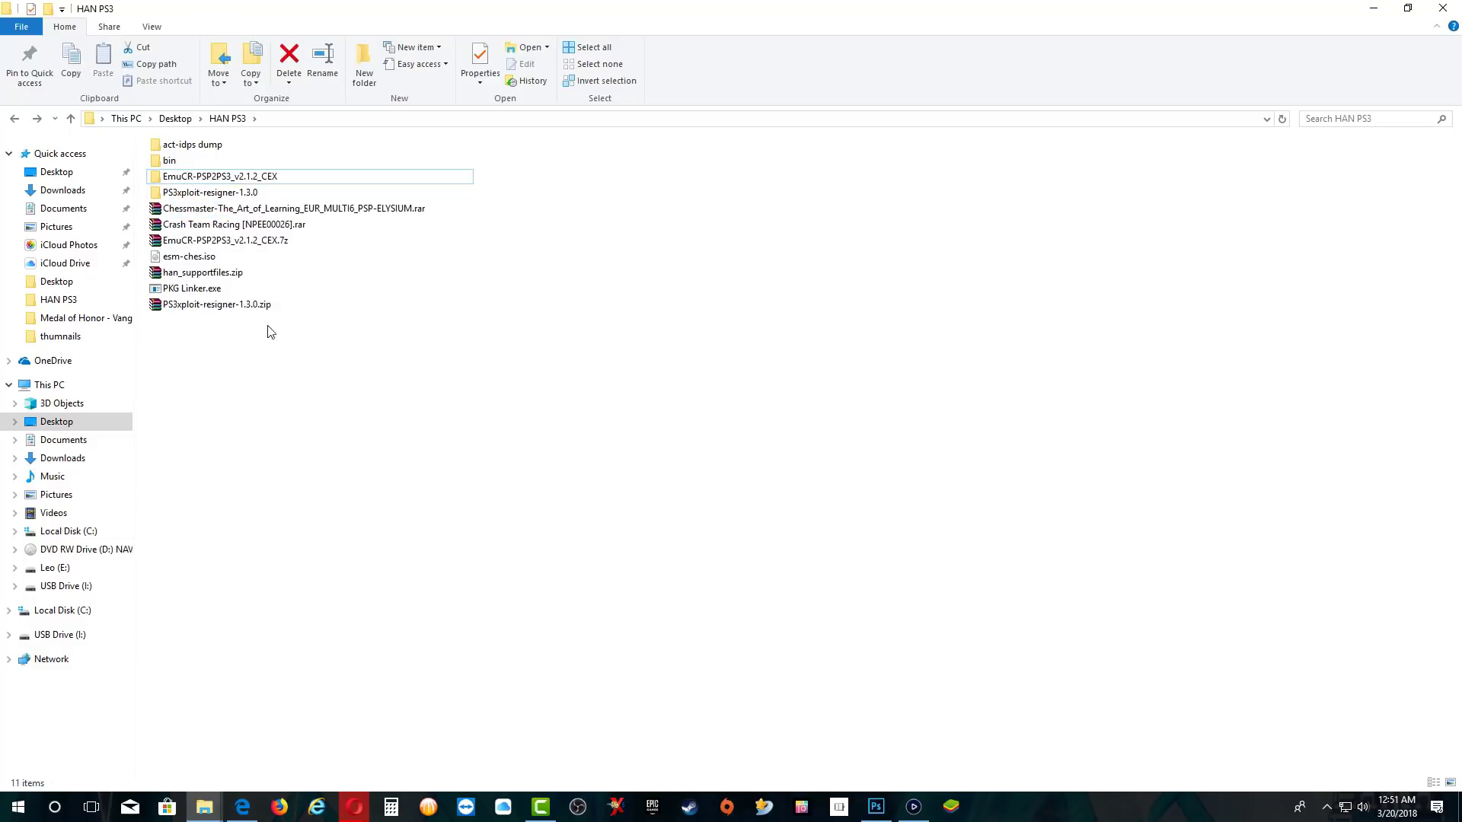
# Step: Rename esm-ches.iso to Chessmaster-The_Art_of_Learning.iso using the copied text
pyautogui.click(189, 257)
pyautogui.rightClick(187, 258)
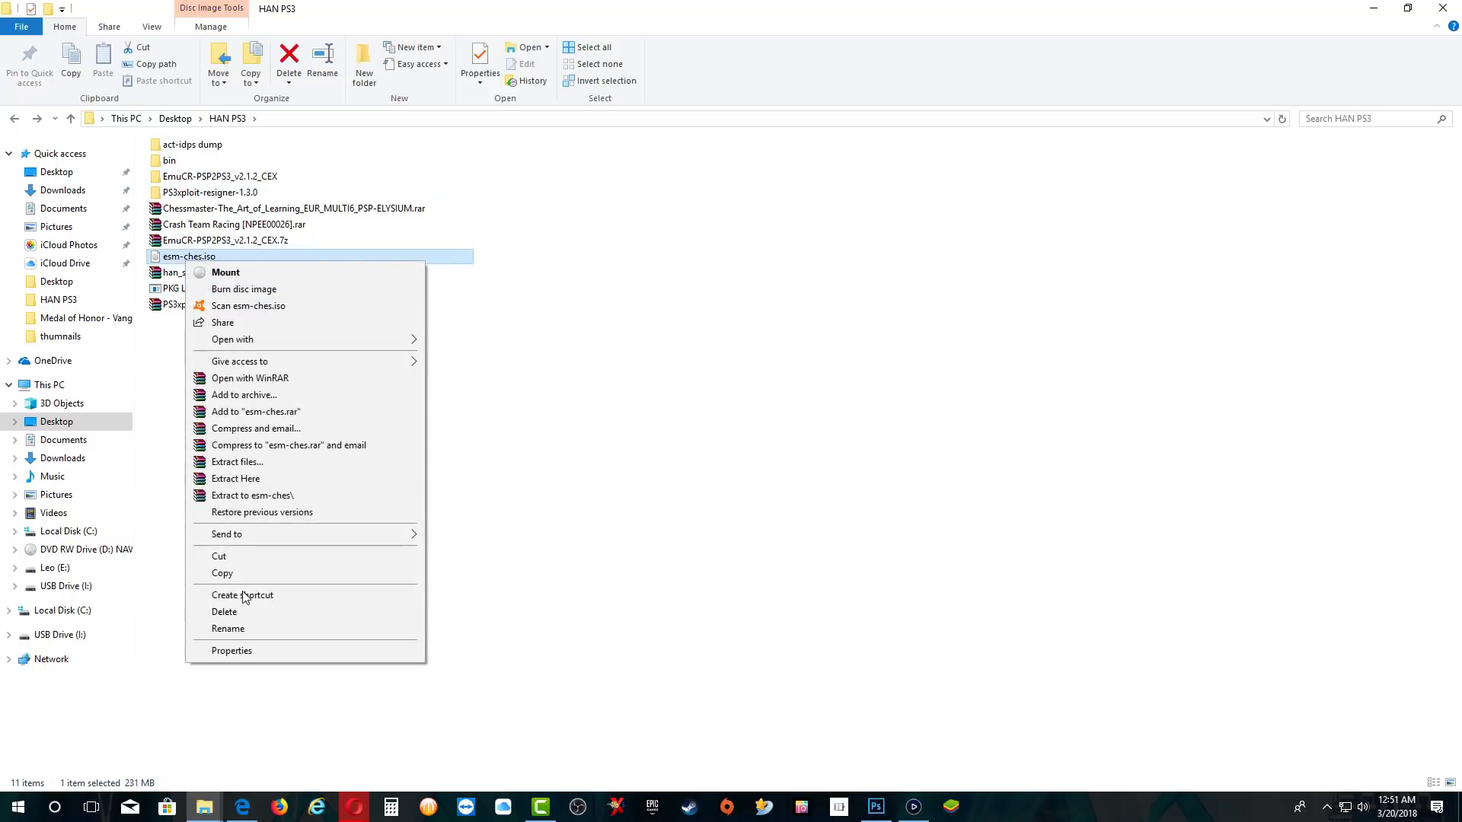
pyautogui.click(237, 630)
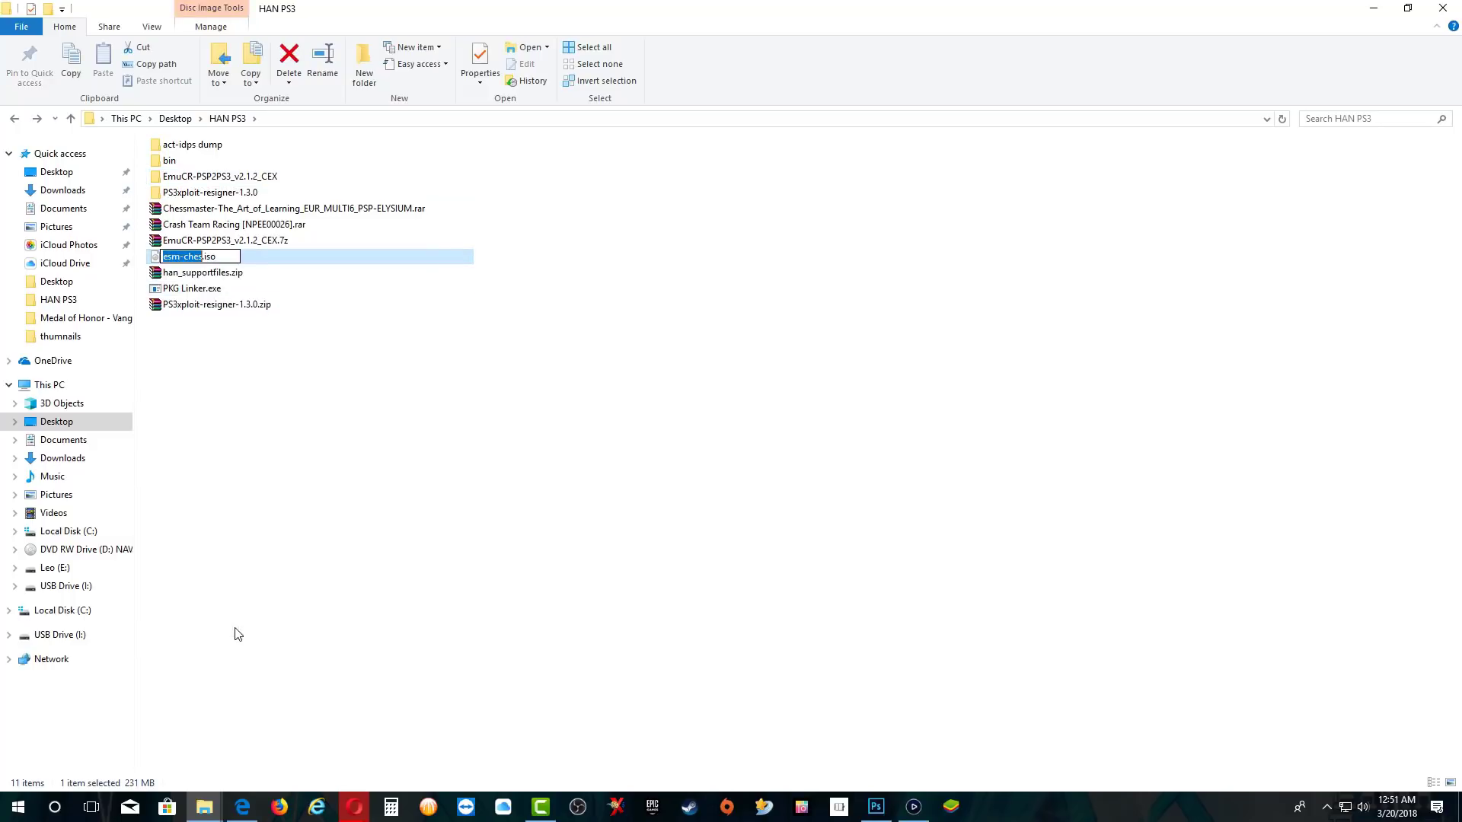
pyautogui.hotkey('ctrl', 'v')
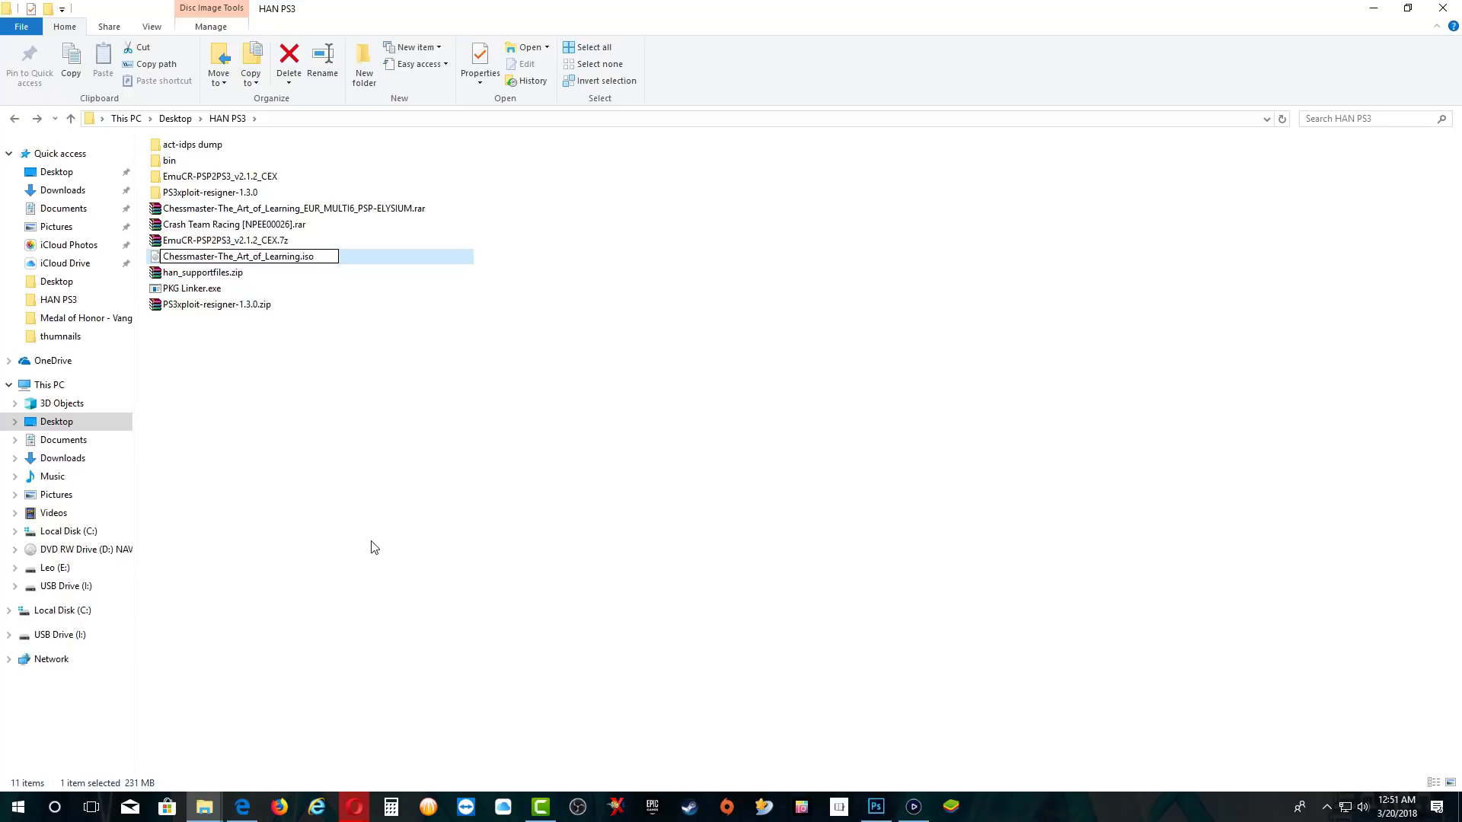
pyautogui.click(374, 547)
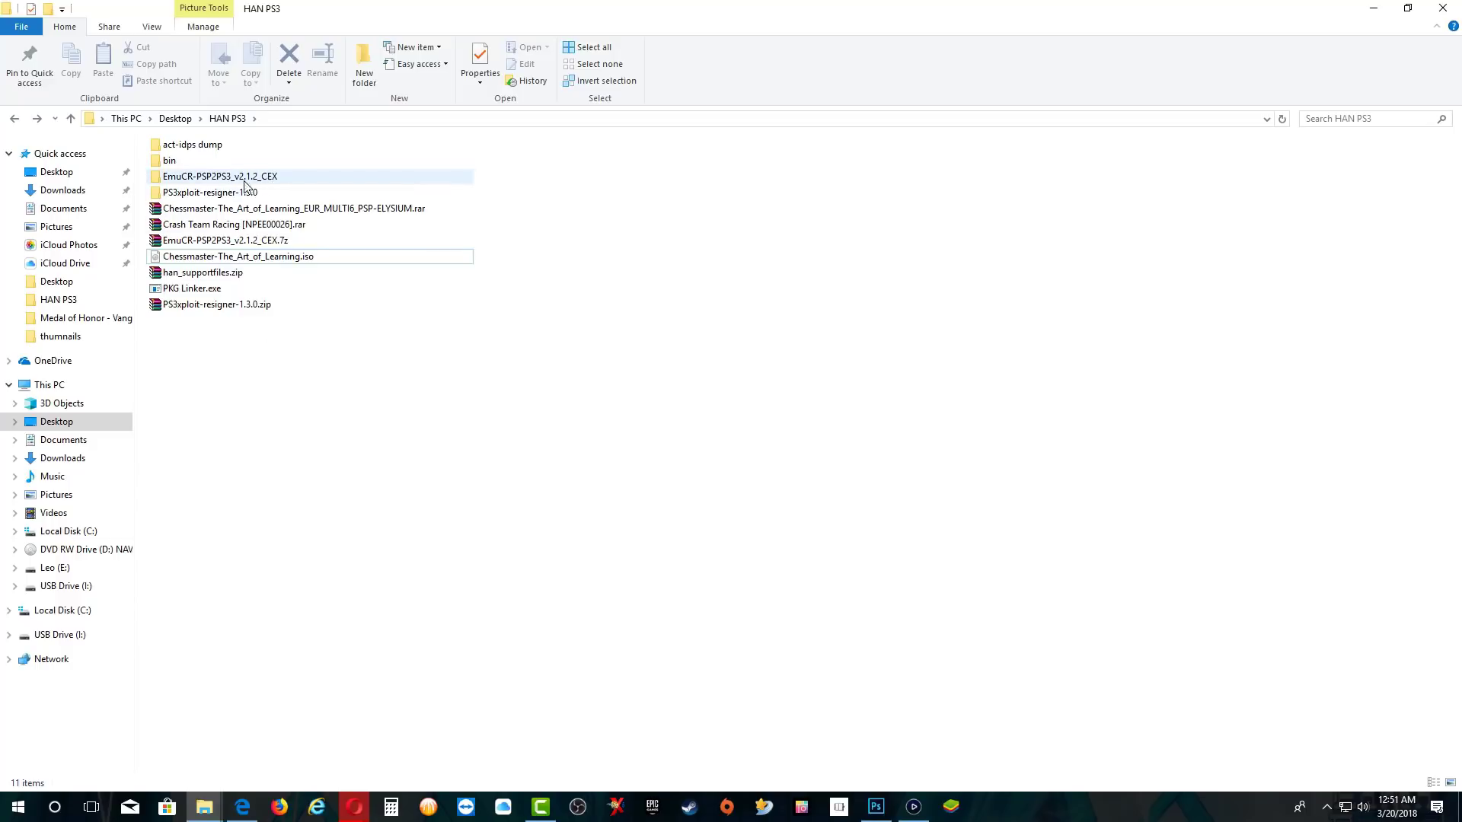
# Step: Launch ps3_minis.exe from the EmuCR-PSP2PS3_v2.1.2_CEX folder and load Chessmaster-The_Art_of_Learning.iso from HAN PS3 into it
pyautogui.moveTo(257, 185)
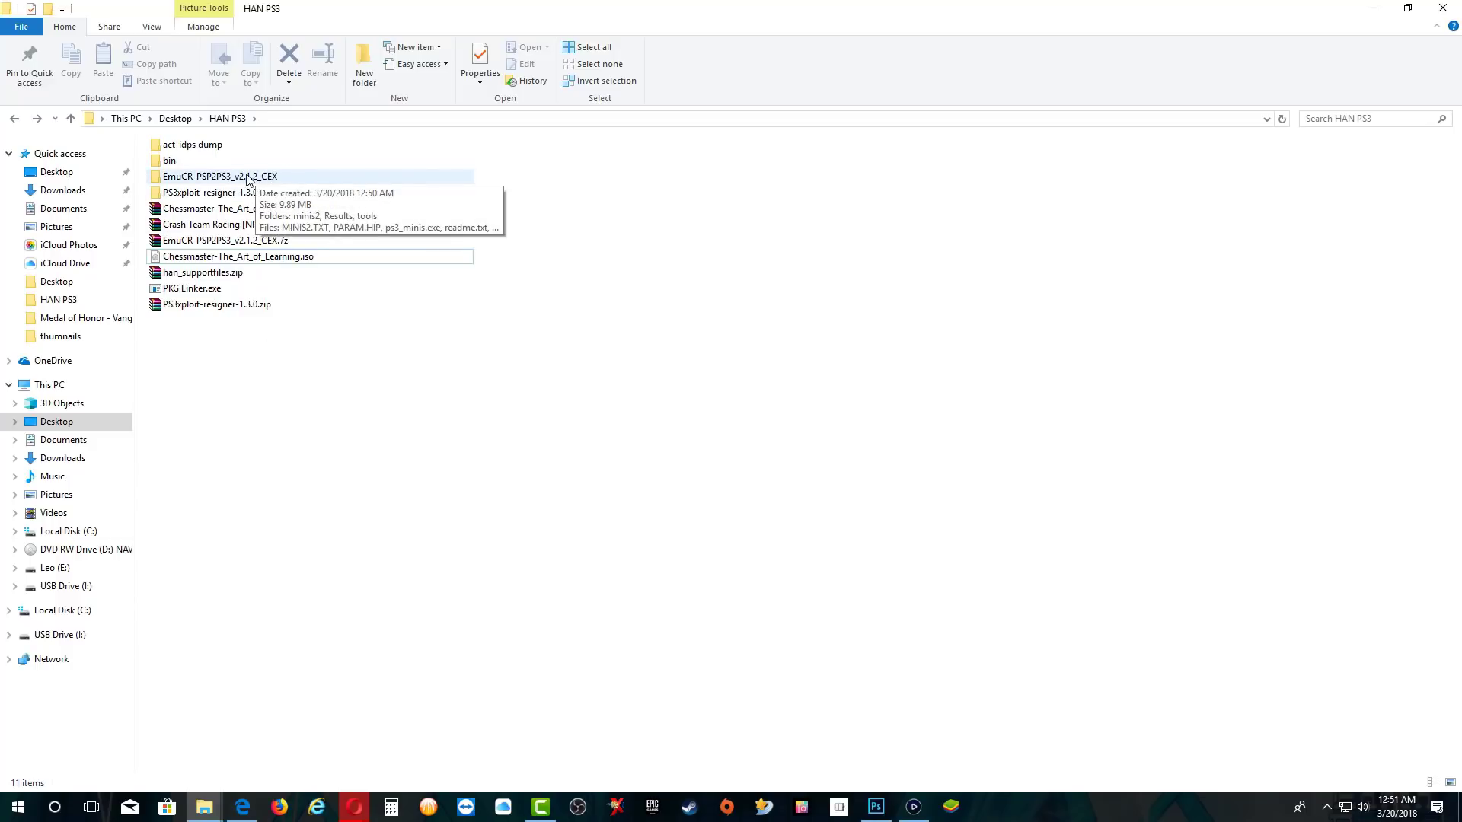
pyautogui.doubleClick(252, 178)
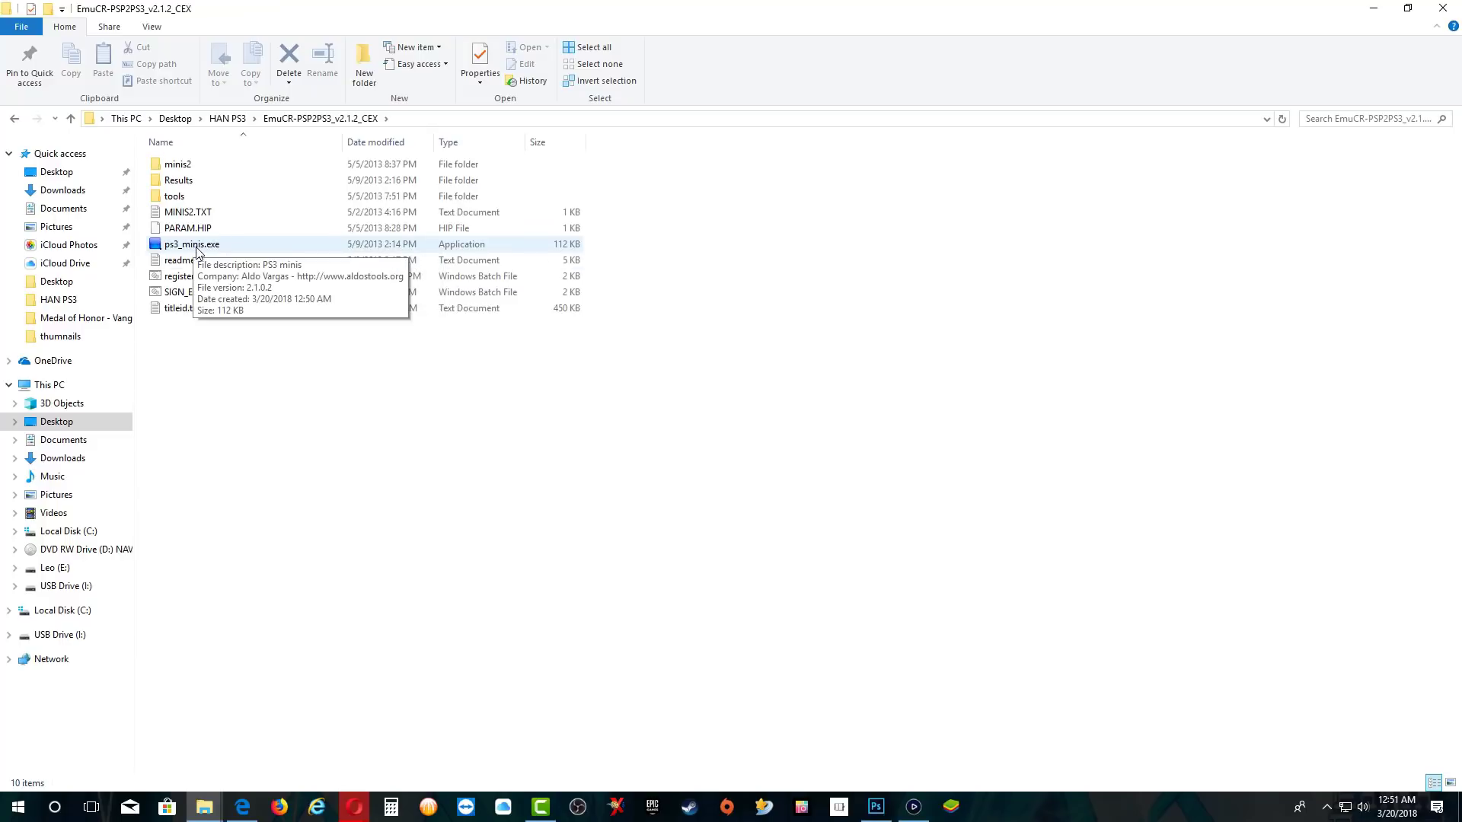
pyautogui.click(196, 250)
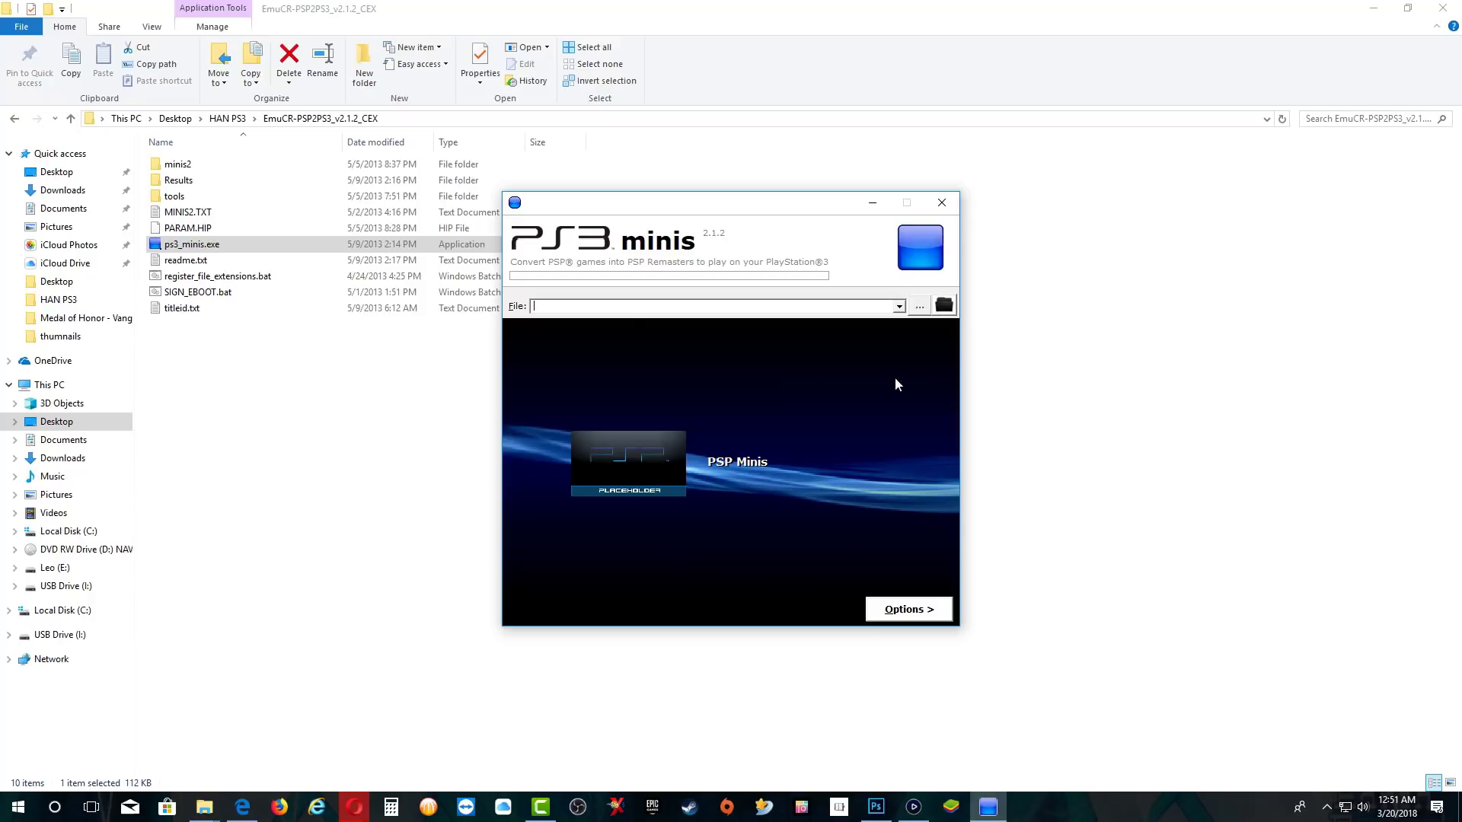
pyautogui.click(919, 307)
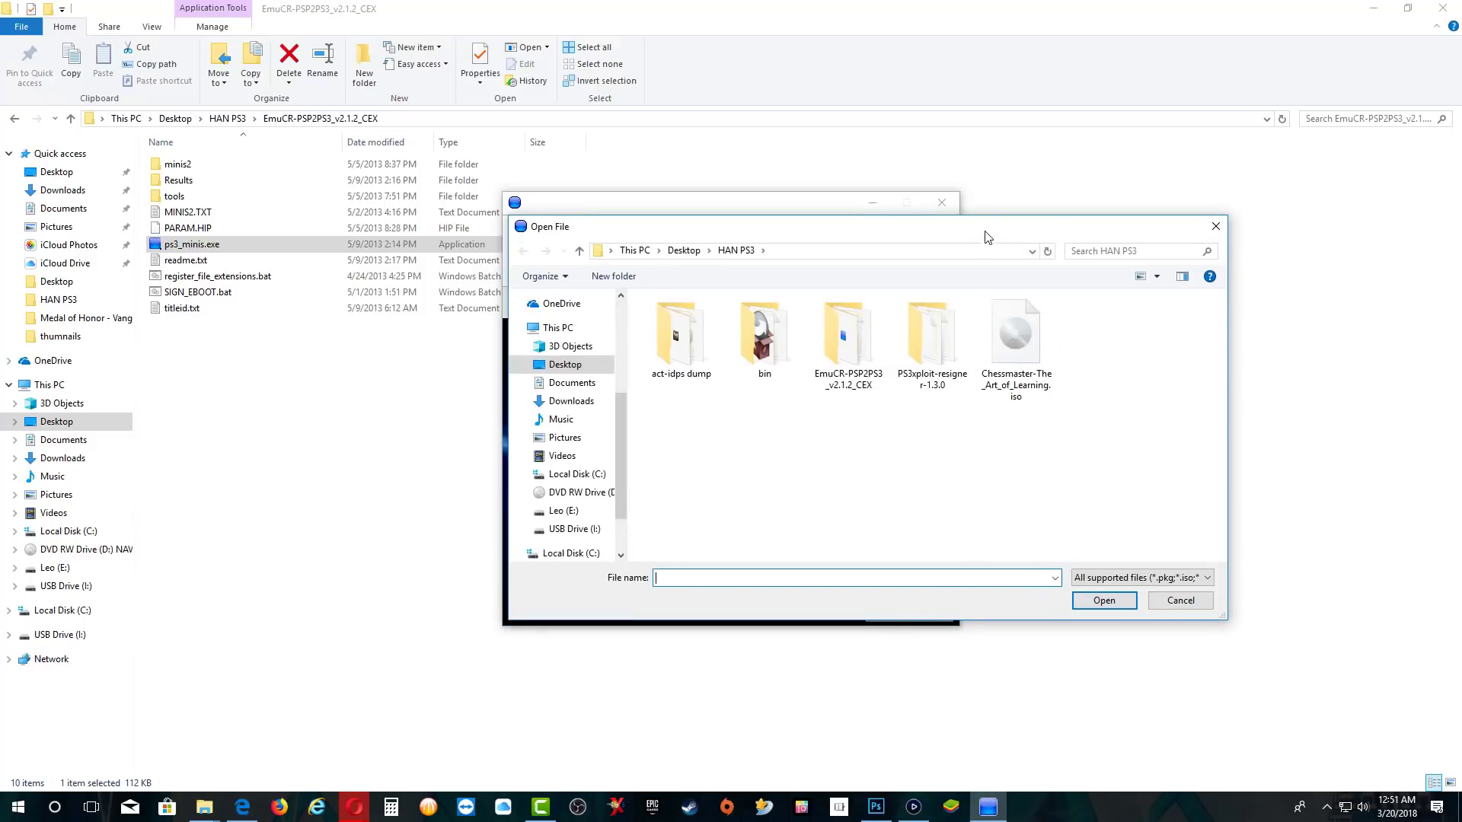
pyautogui.moveTo(992, 233); pyautogui.dragTo(883, 236)
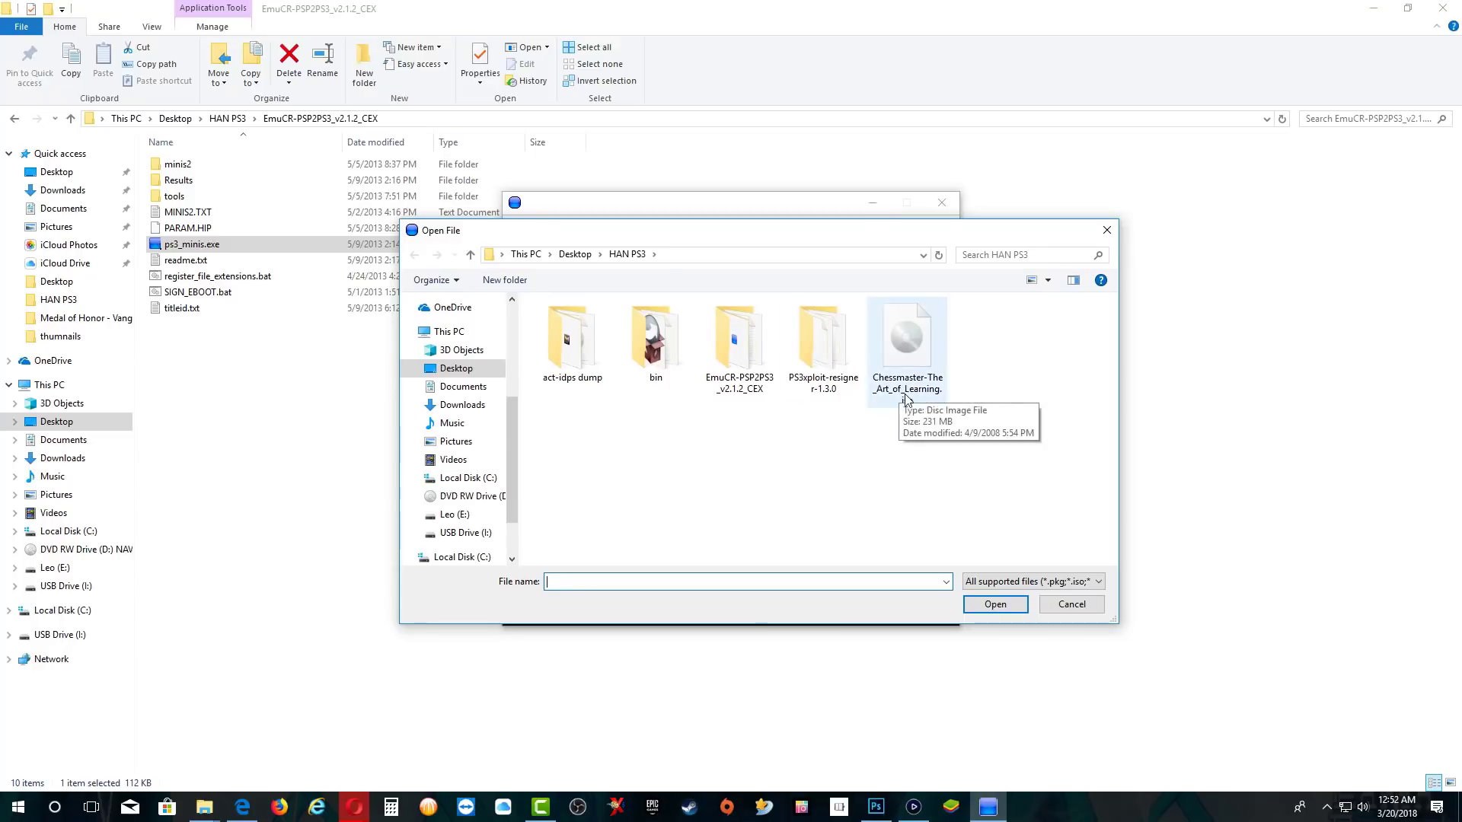
pyautogui.click(911, 393)
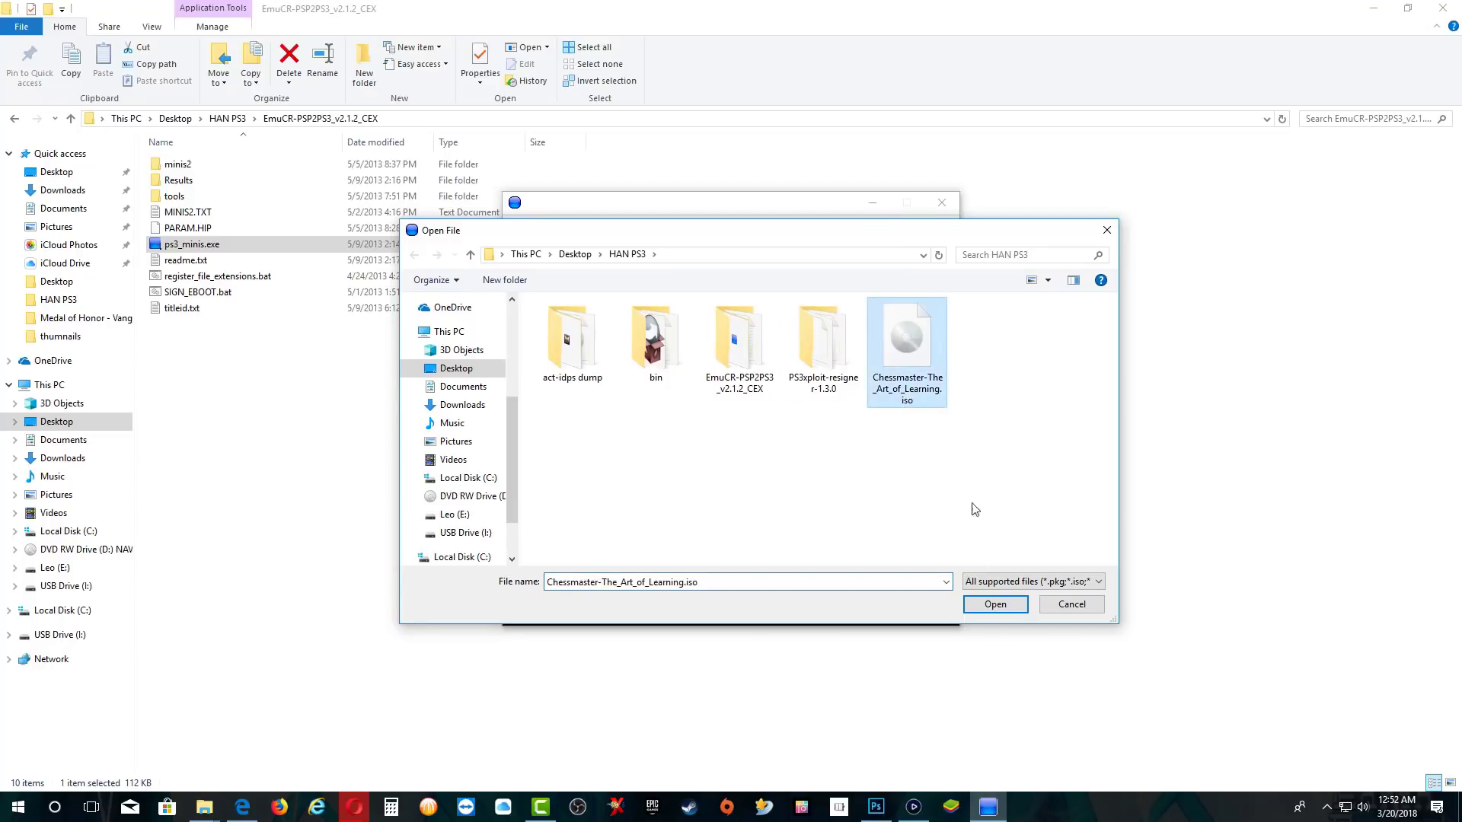
pyautogui.click(995, 605)
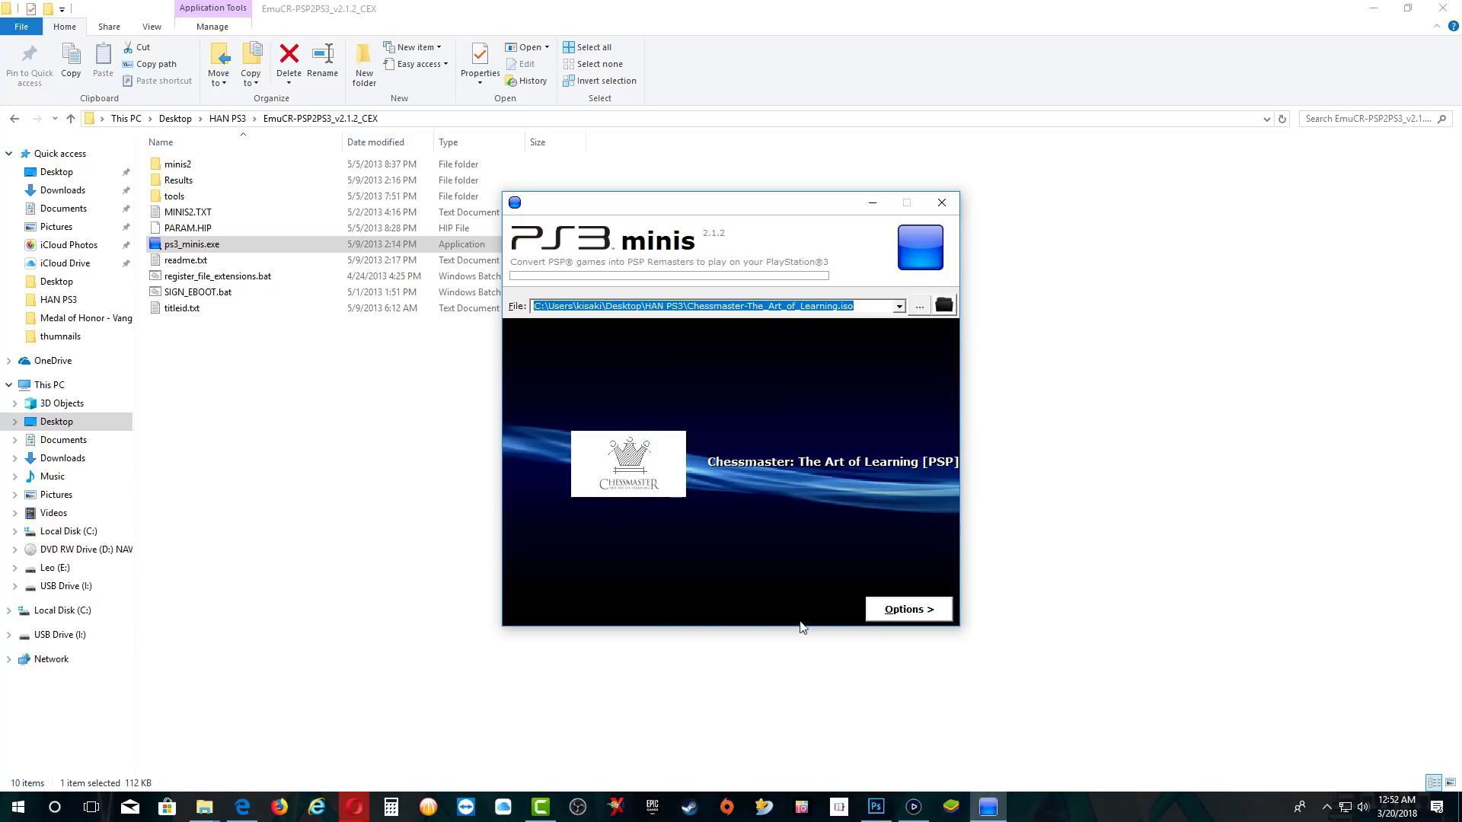
# Step: Convert the loaded Chessmaster ISO with the PSP Mini option and make the PKG with its default icon and background
pyautogui.click(916, 612)
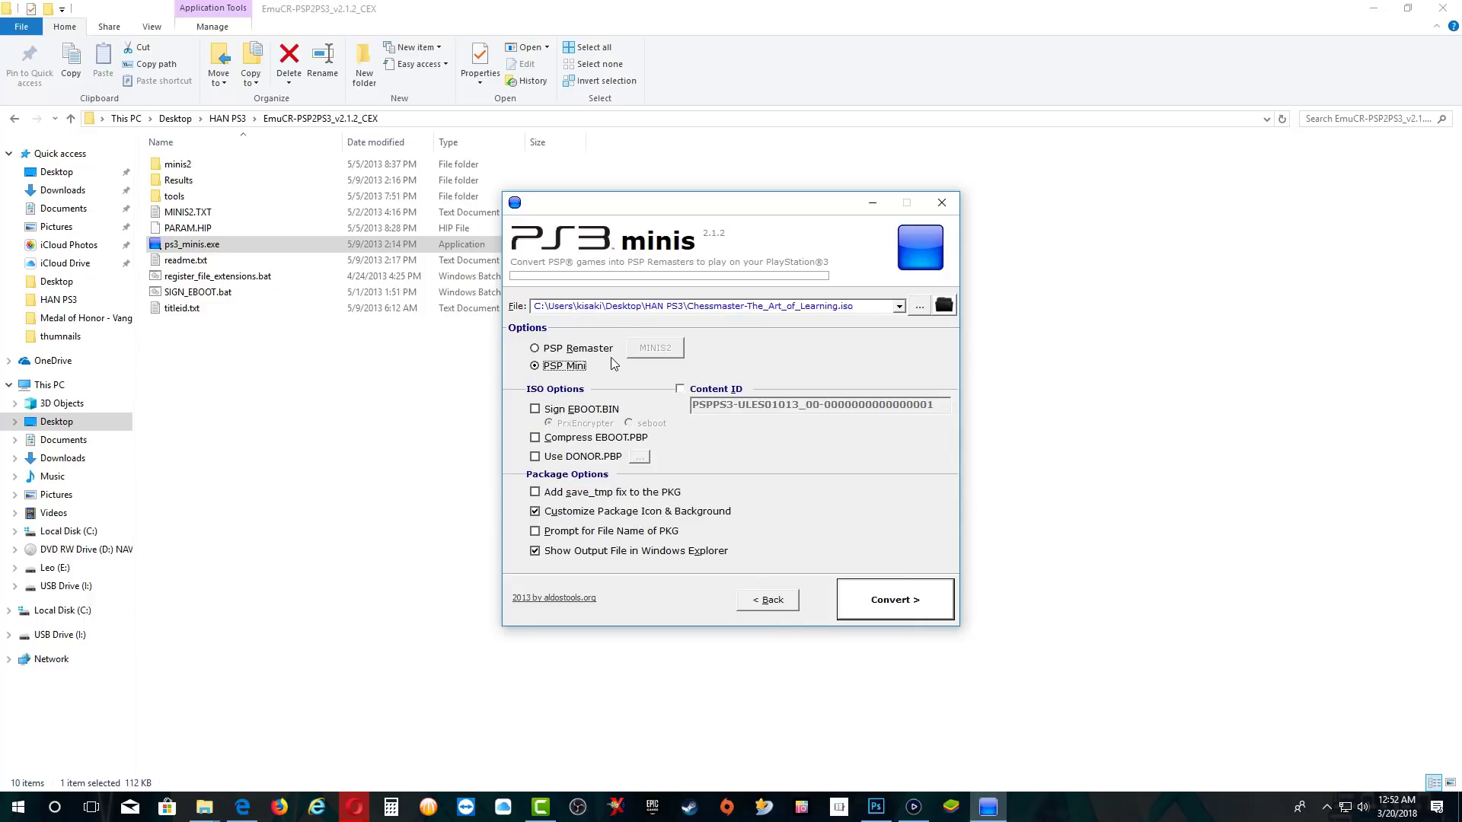
pyautogui.click(535, 349)
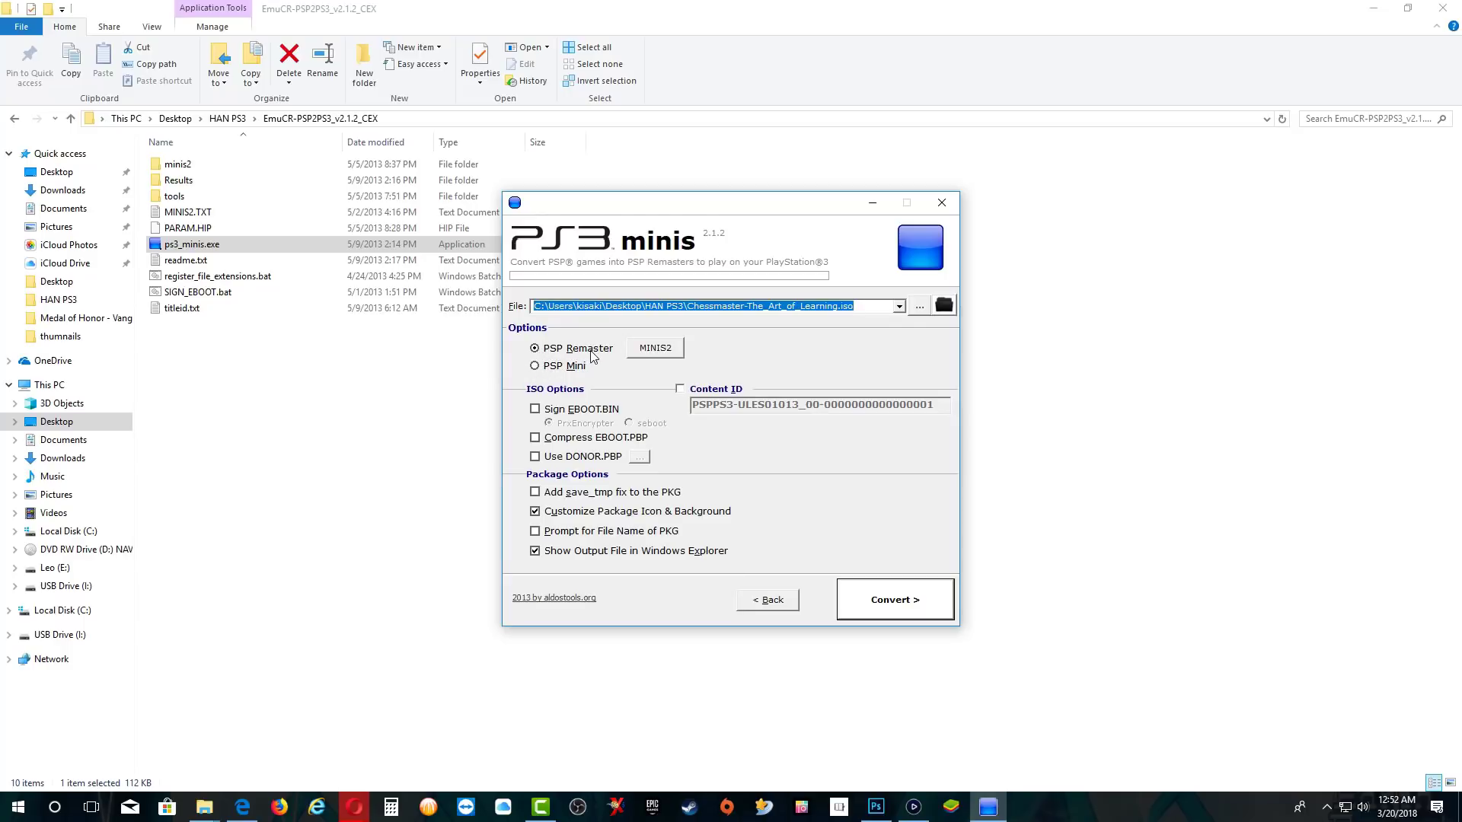
pyautogui.click(536, 367)
pyautogui.click(535, 350)
pyautogui.click(536, 366)
pyautogui.click(896, 609)
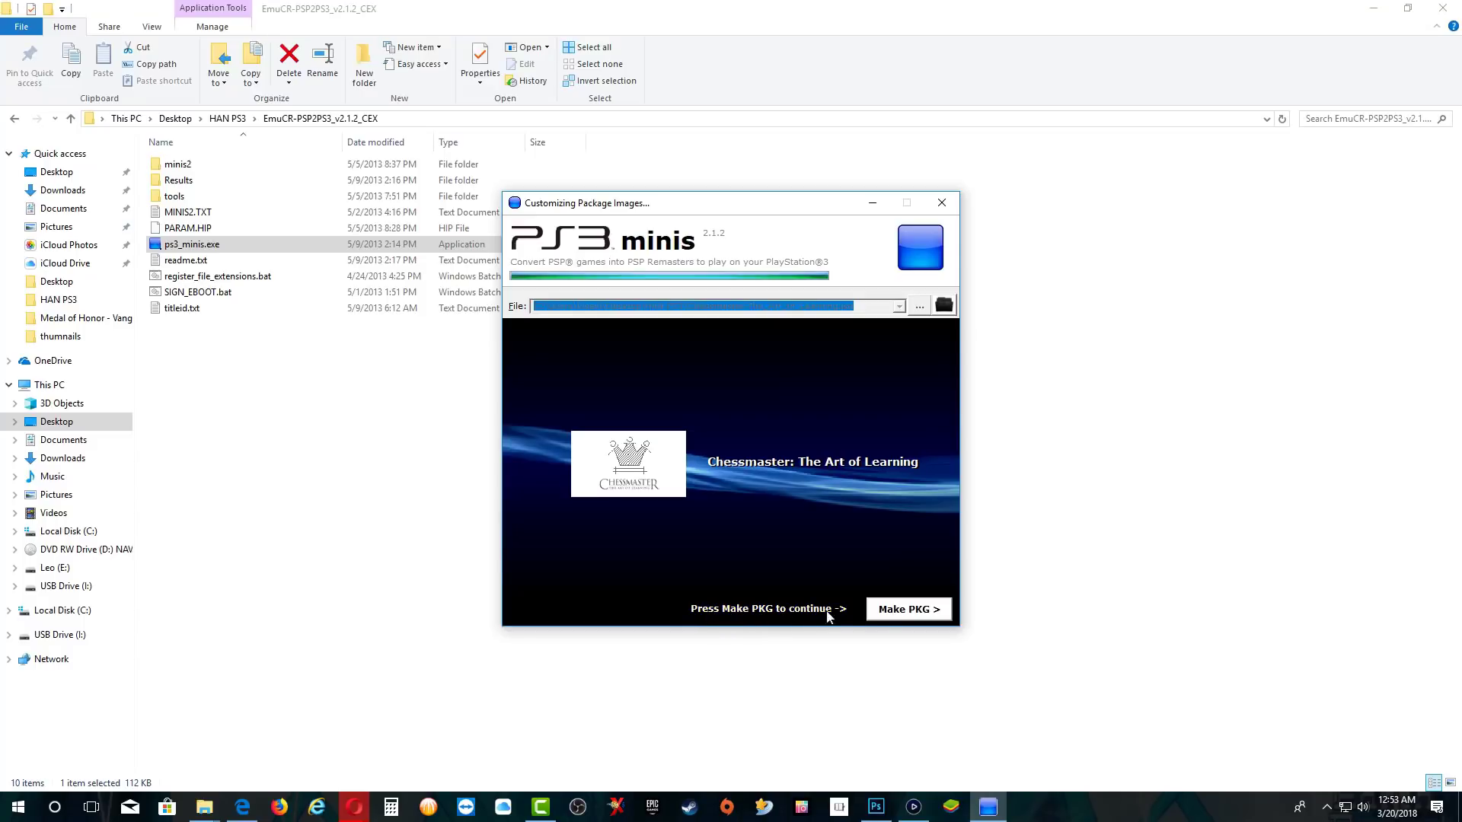
pyautogui.click(907, 613)
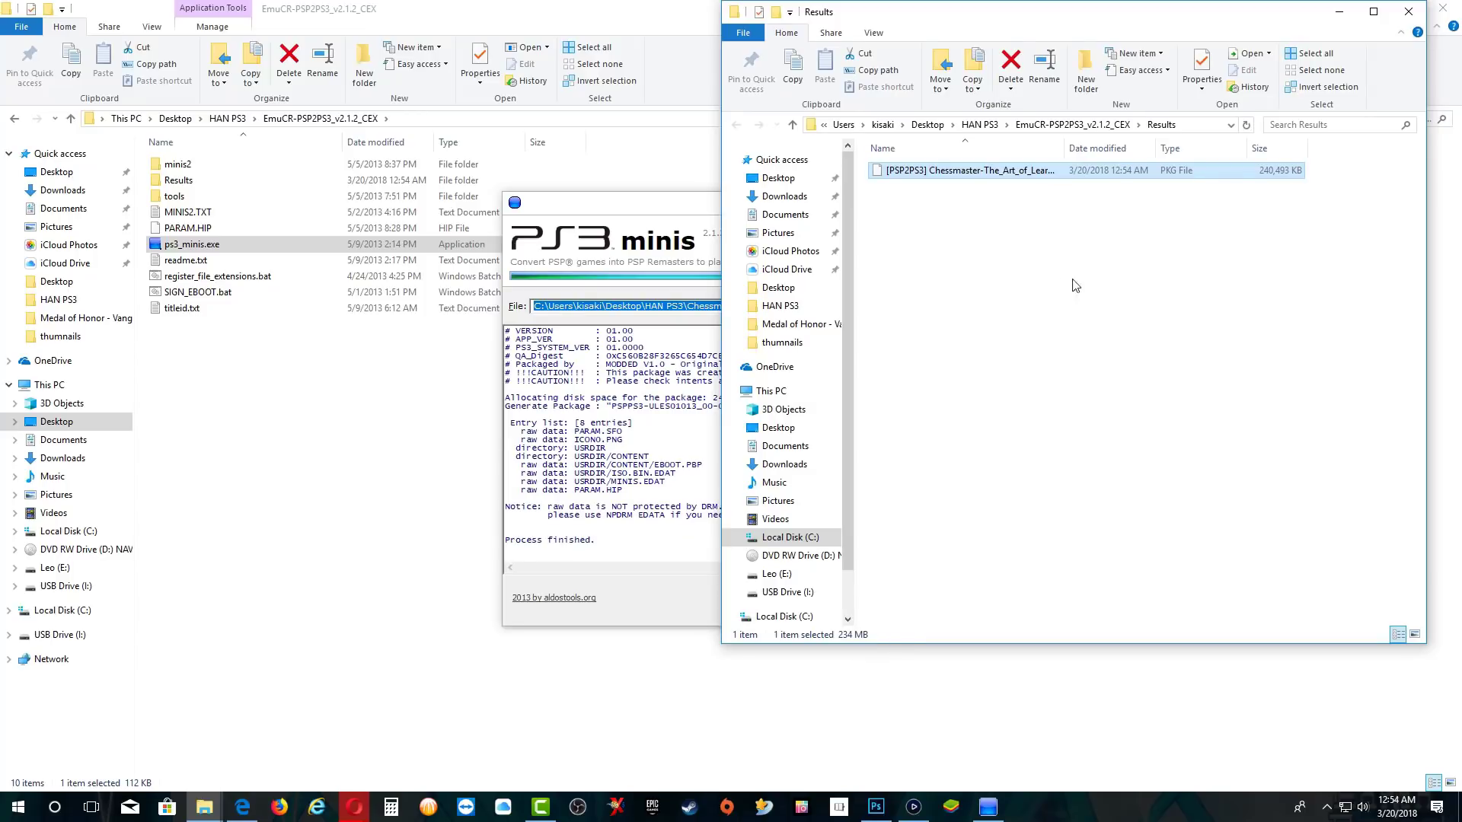
# Step: Move the Results folder window down slightly and close the PS3 minis converter
pyautogui.moveTo(1006, 23); pyautogui.dragTo(973, 70)
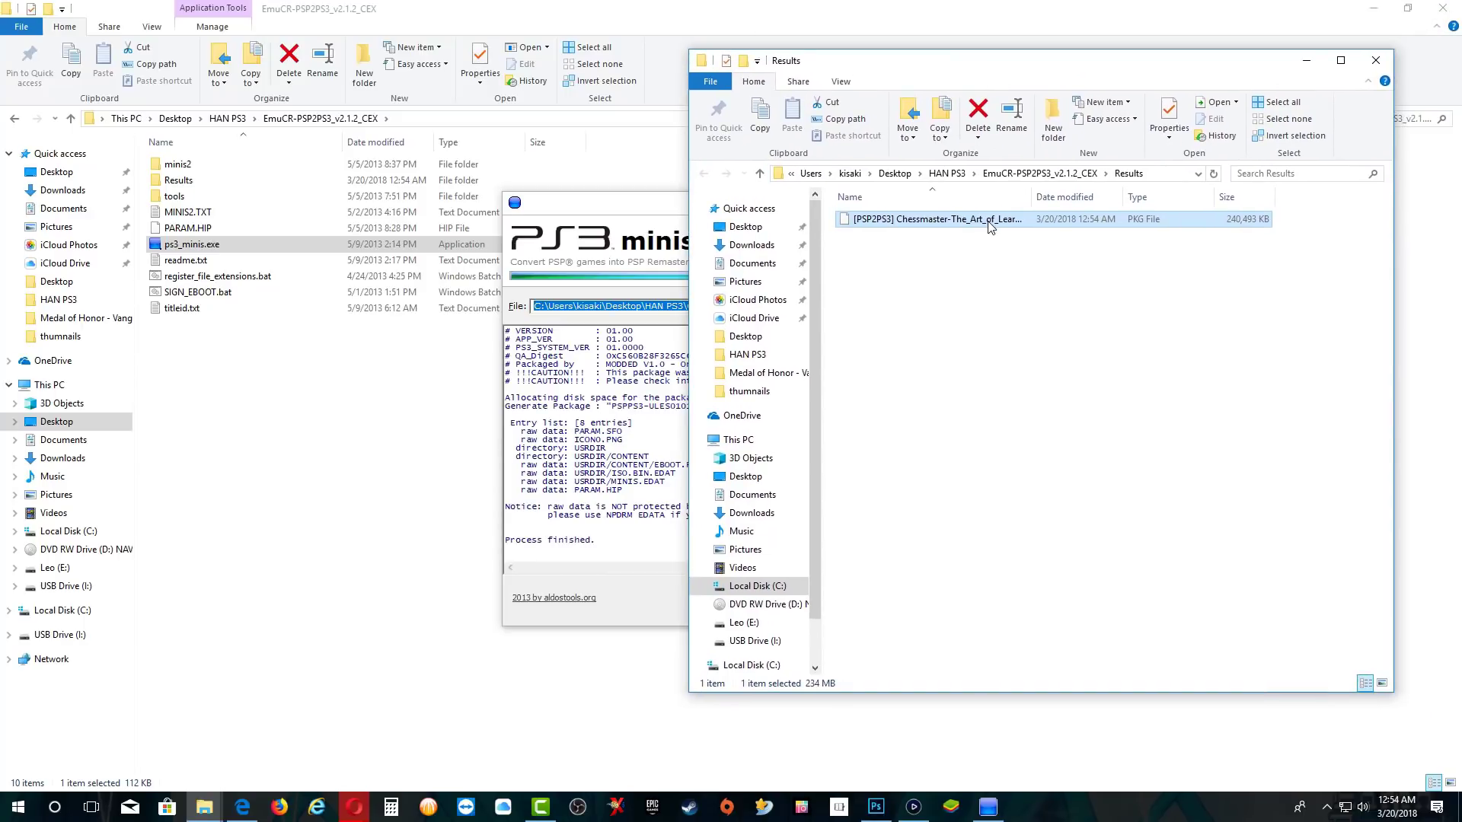
pyautogui.click(629, 259)
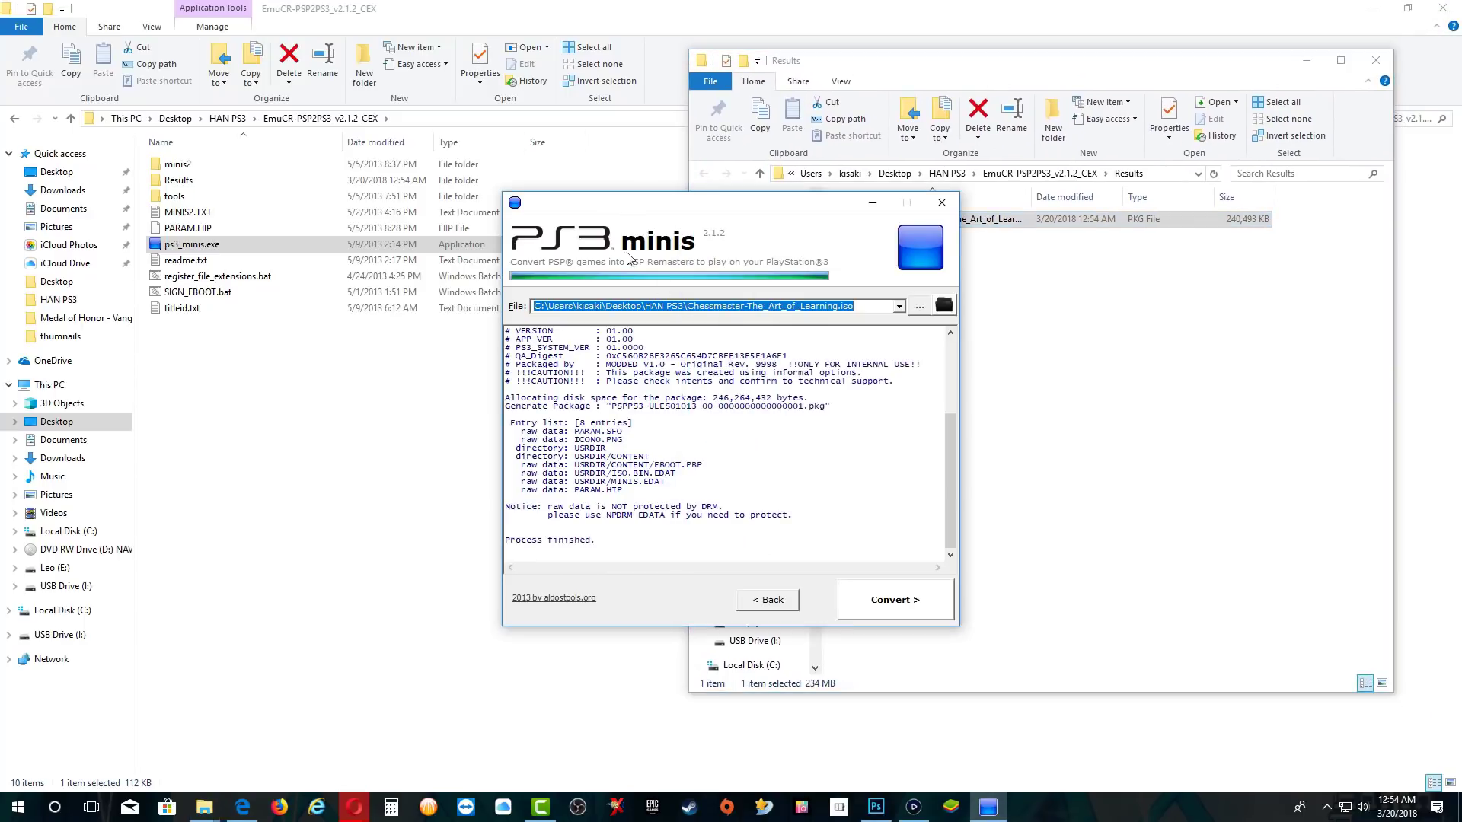
pyautogui.click(941, 203)
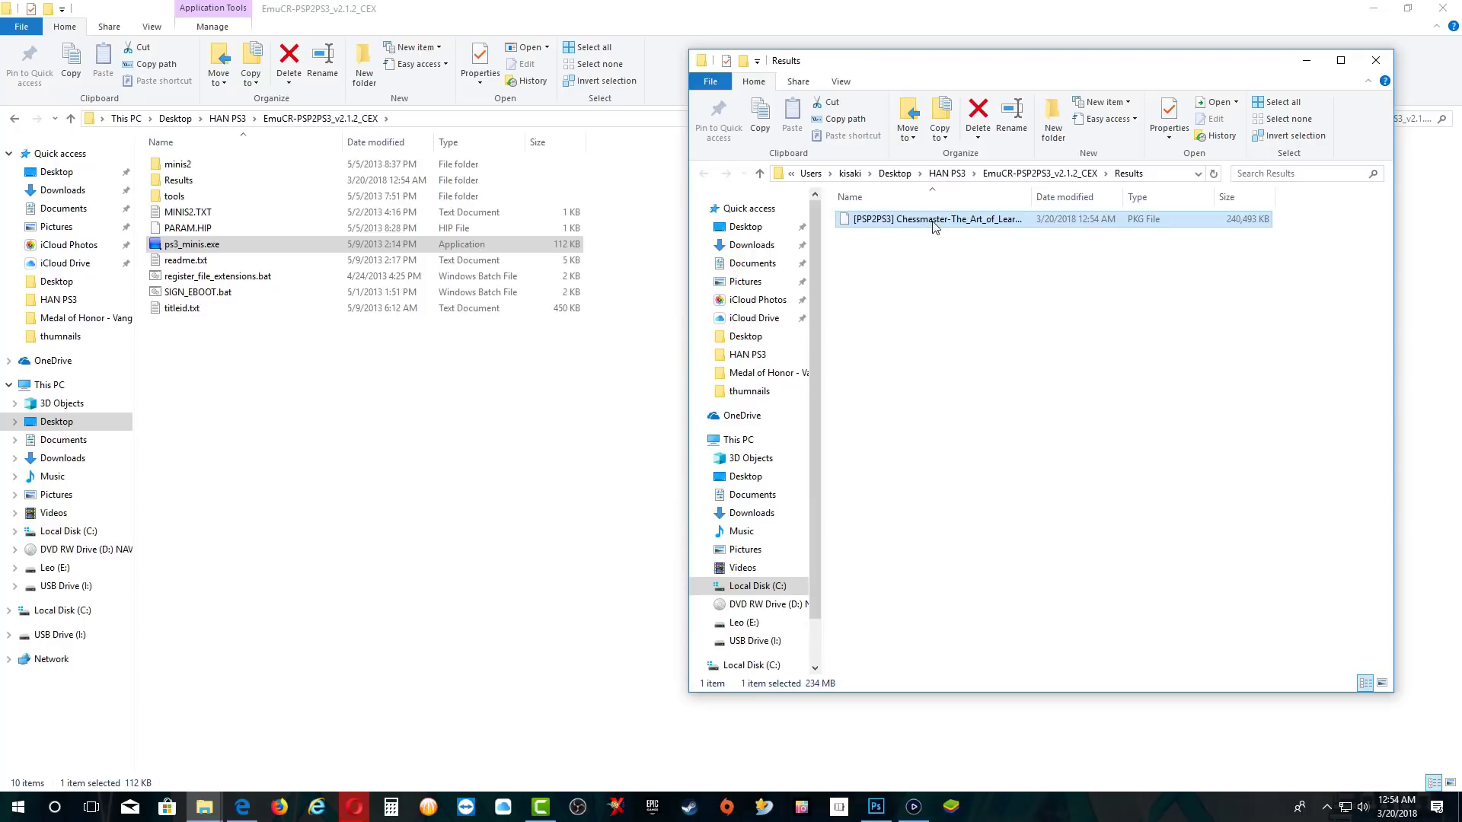
# Step: Go back to HAN PS3 and open the rifgen-master folder inside PS3xploit-resigner-1.3.0
pyautogui.click(207, 380)
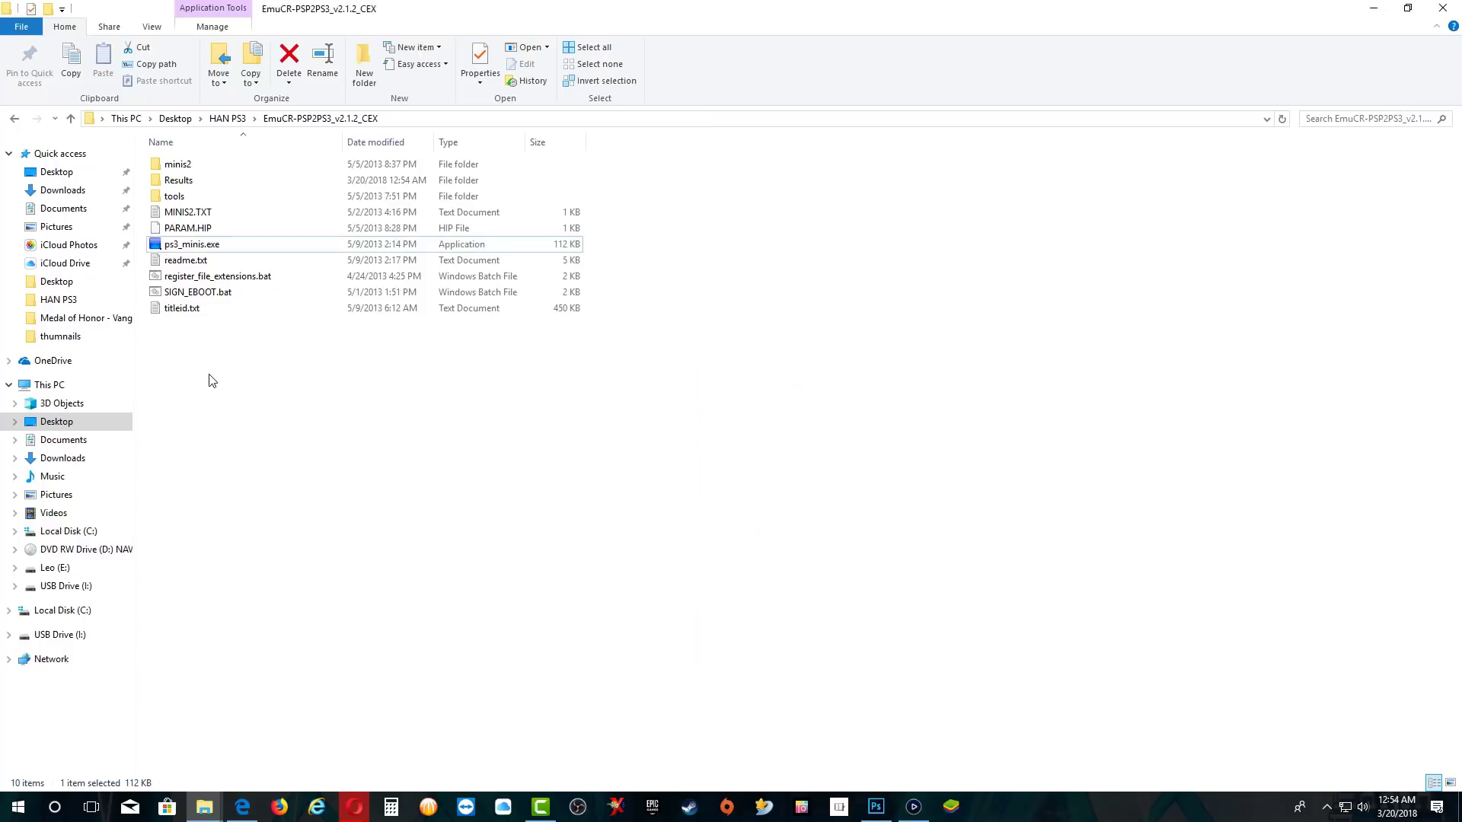
pyautogui.click(15, 119)
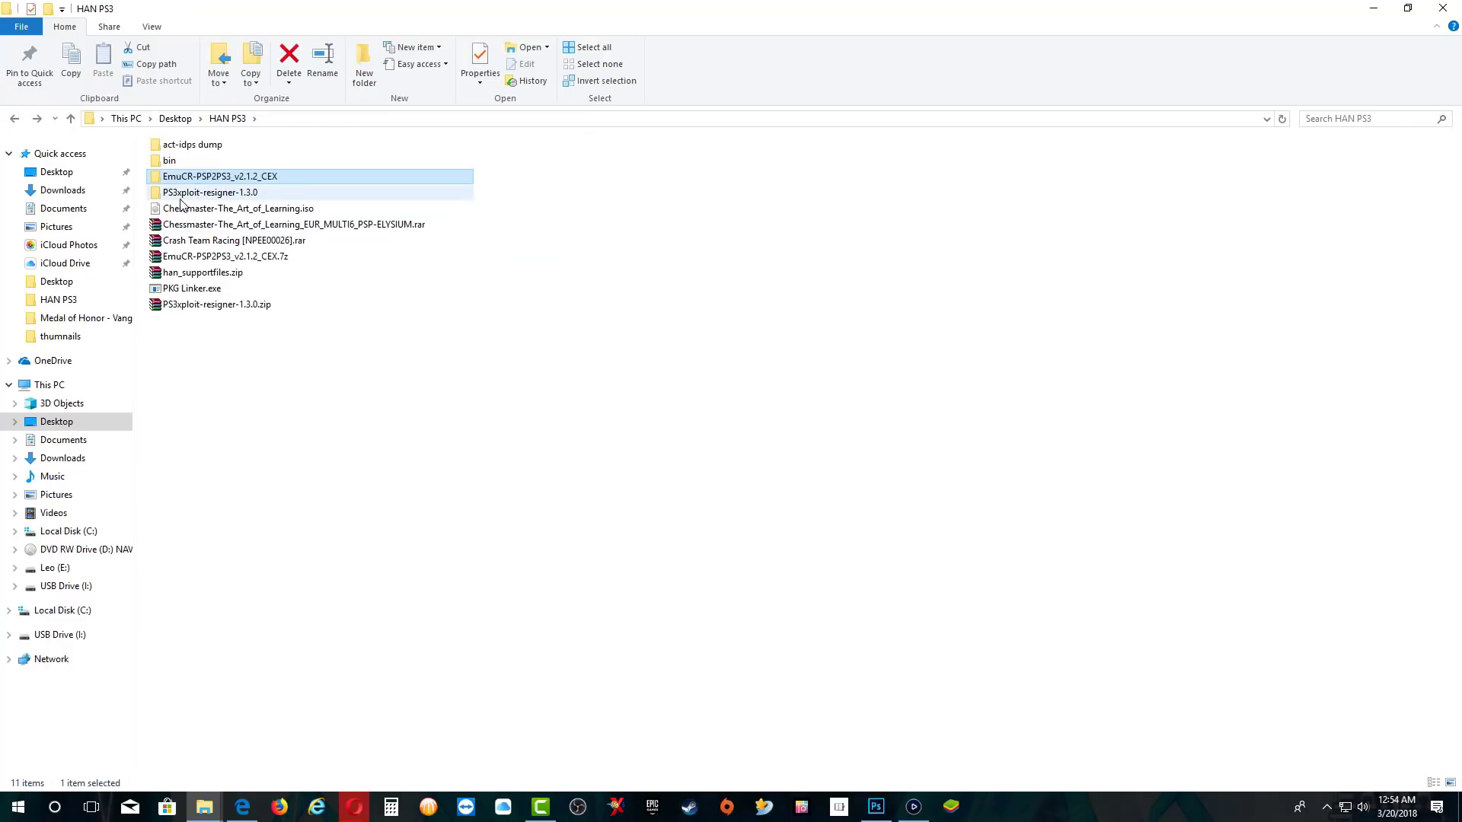
pyautogui.doubleClick(232, 197)
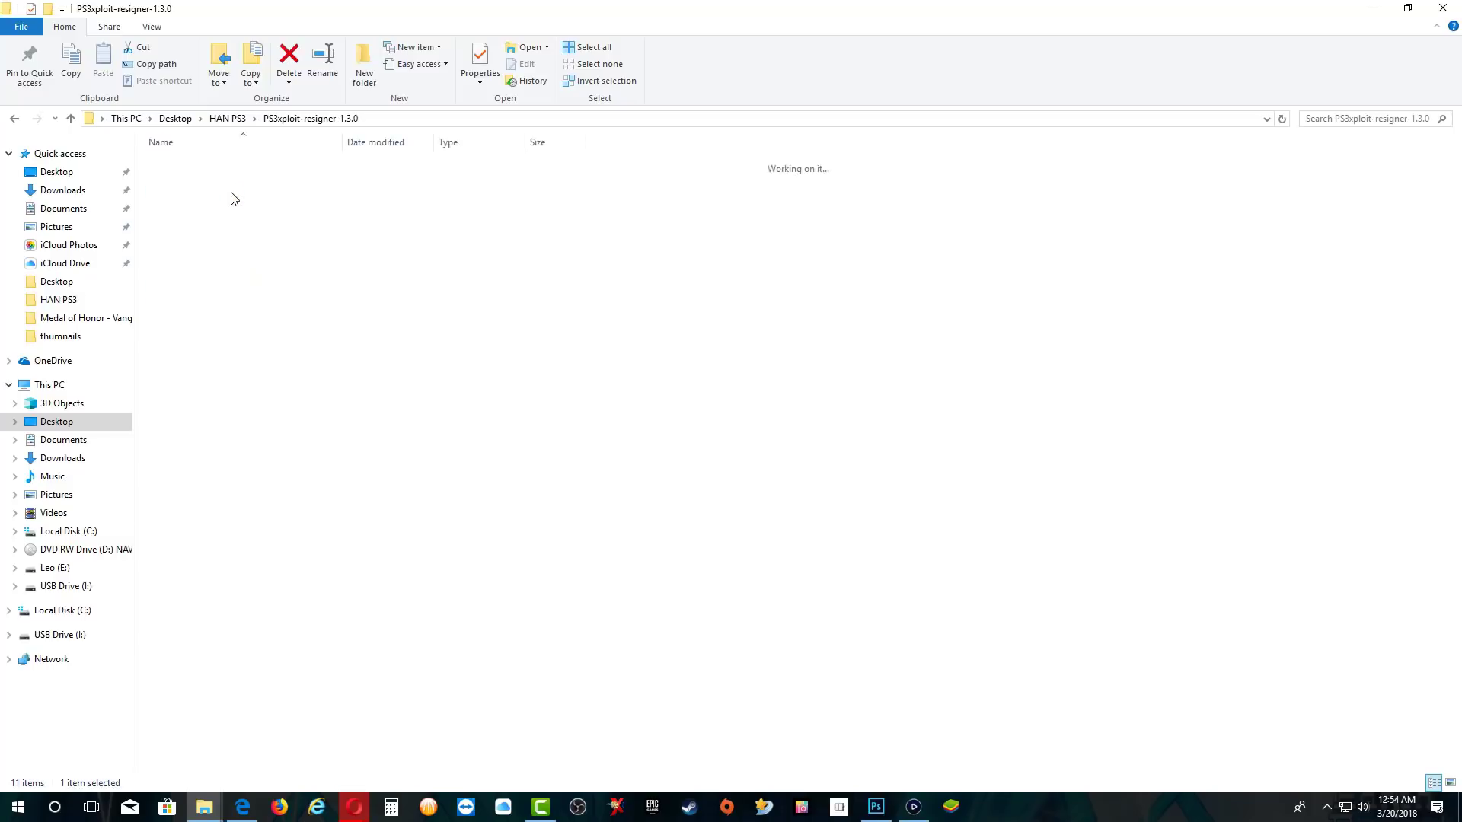
pyautogui.click(15, 119)
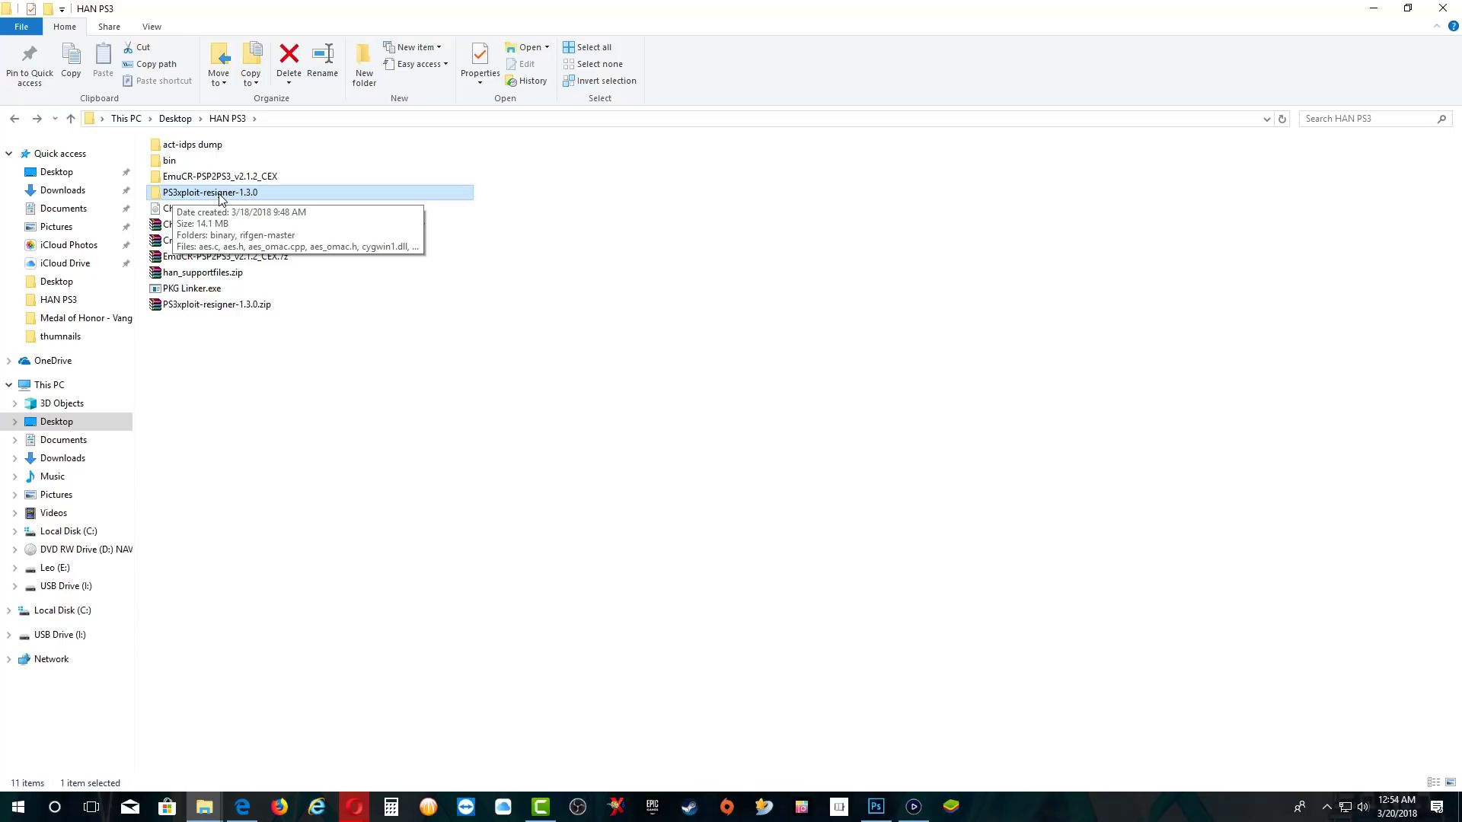
pyautogui.doubleClick(225, 195)
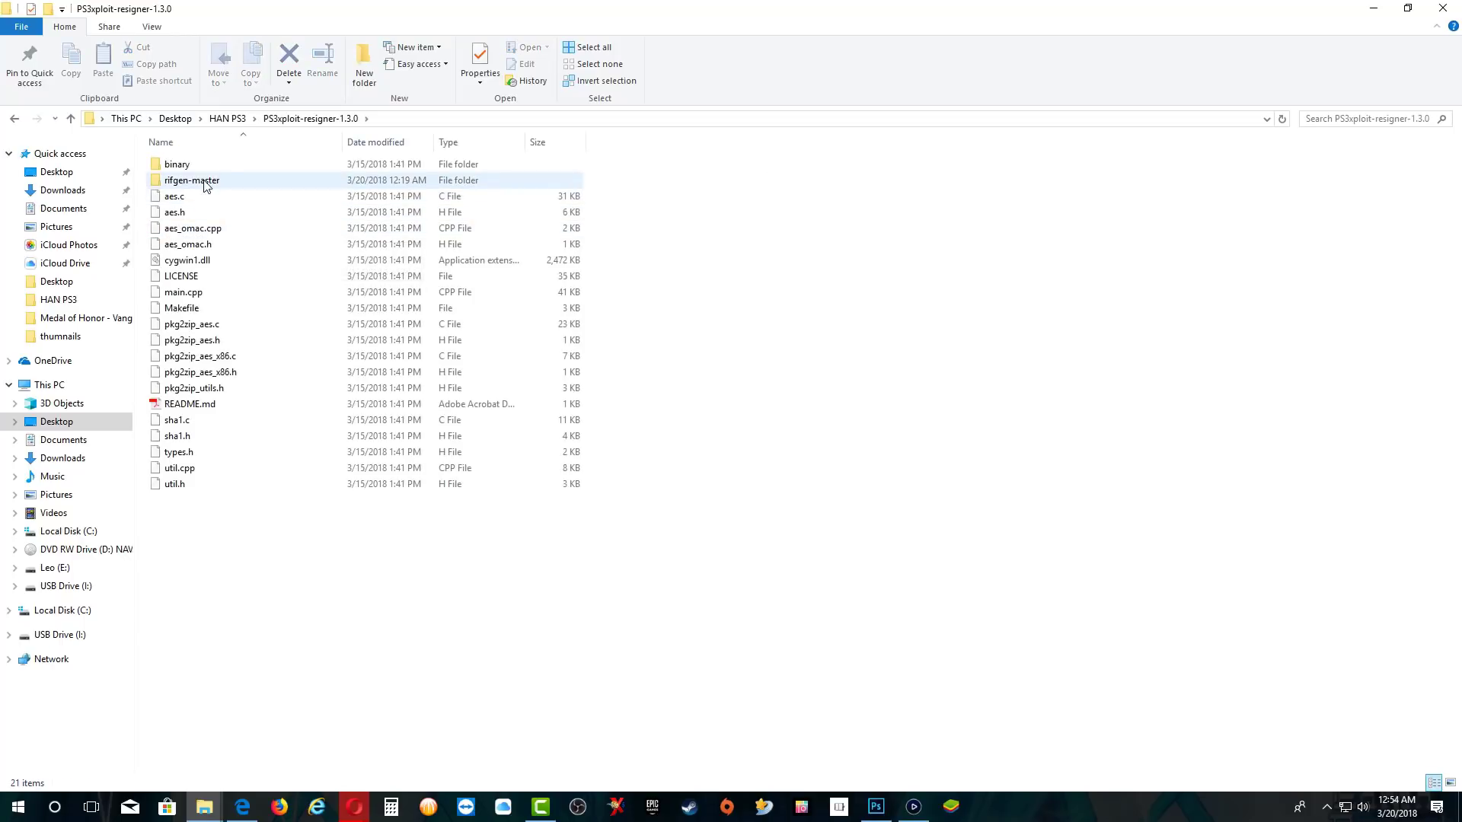
pyautogui.doubleClick(212, 186)
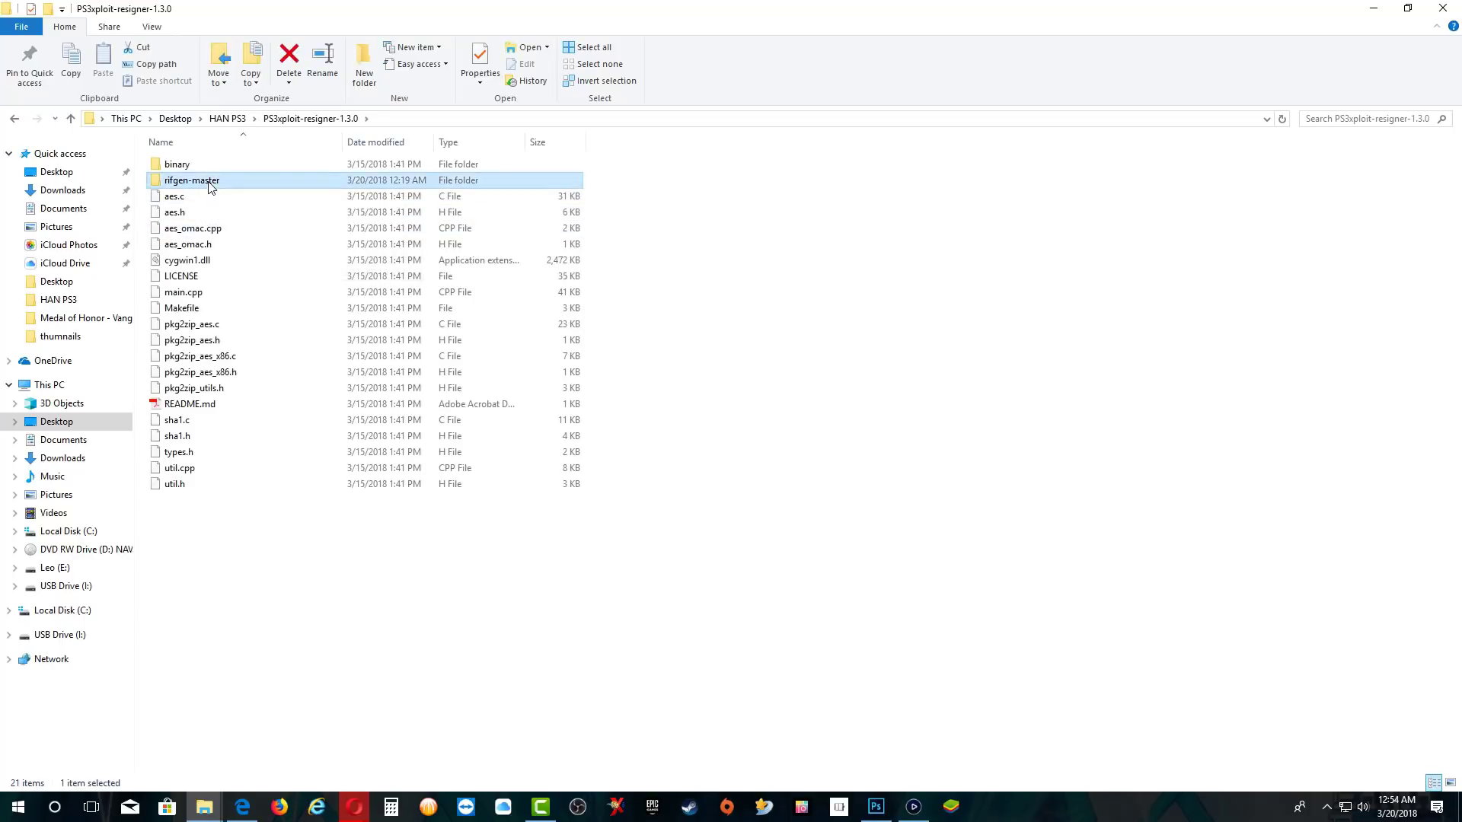
# Step: Move the [PSP2PS3] Chessmaster PKG from the Results folder into rifgen-master, and close the Results window
pyautogui.click(204, 800)
pyautogui.click(361, 737)
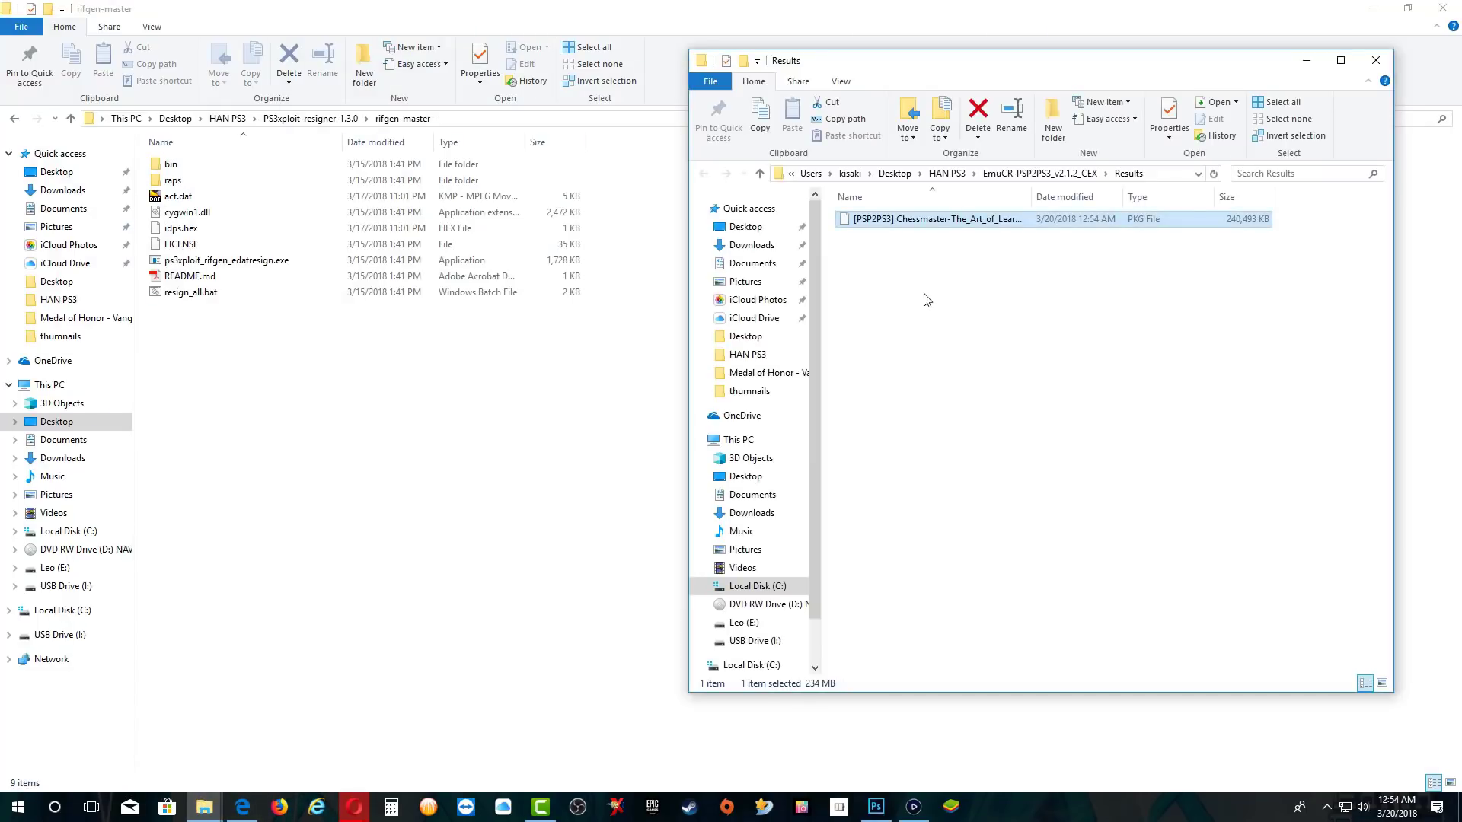
pyautogui.rightClick(914, 225)
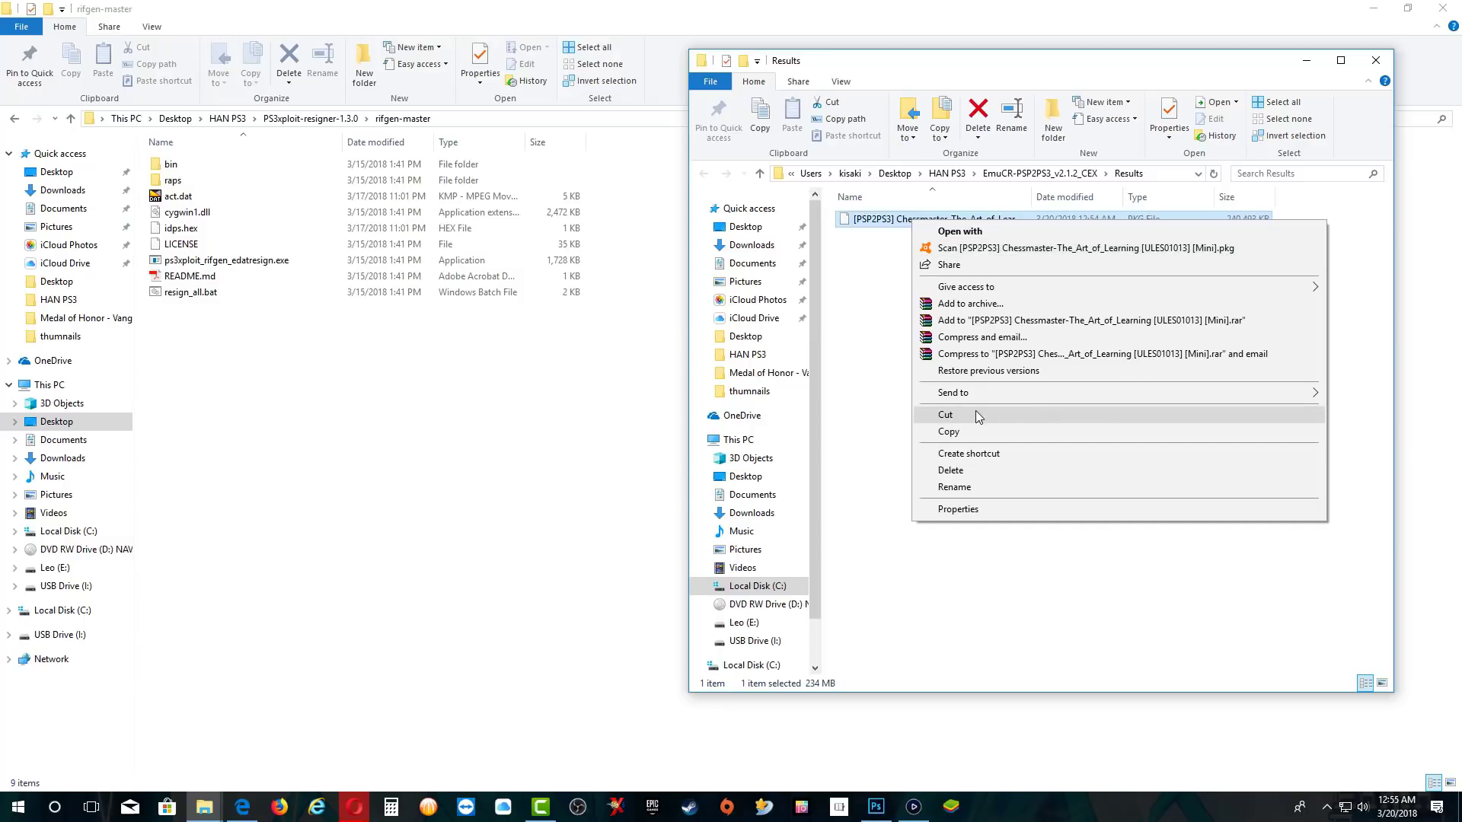
pyautogui.click(949, 417)
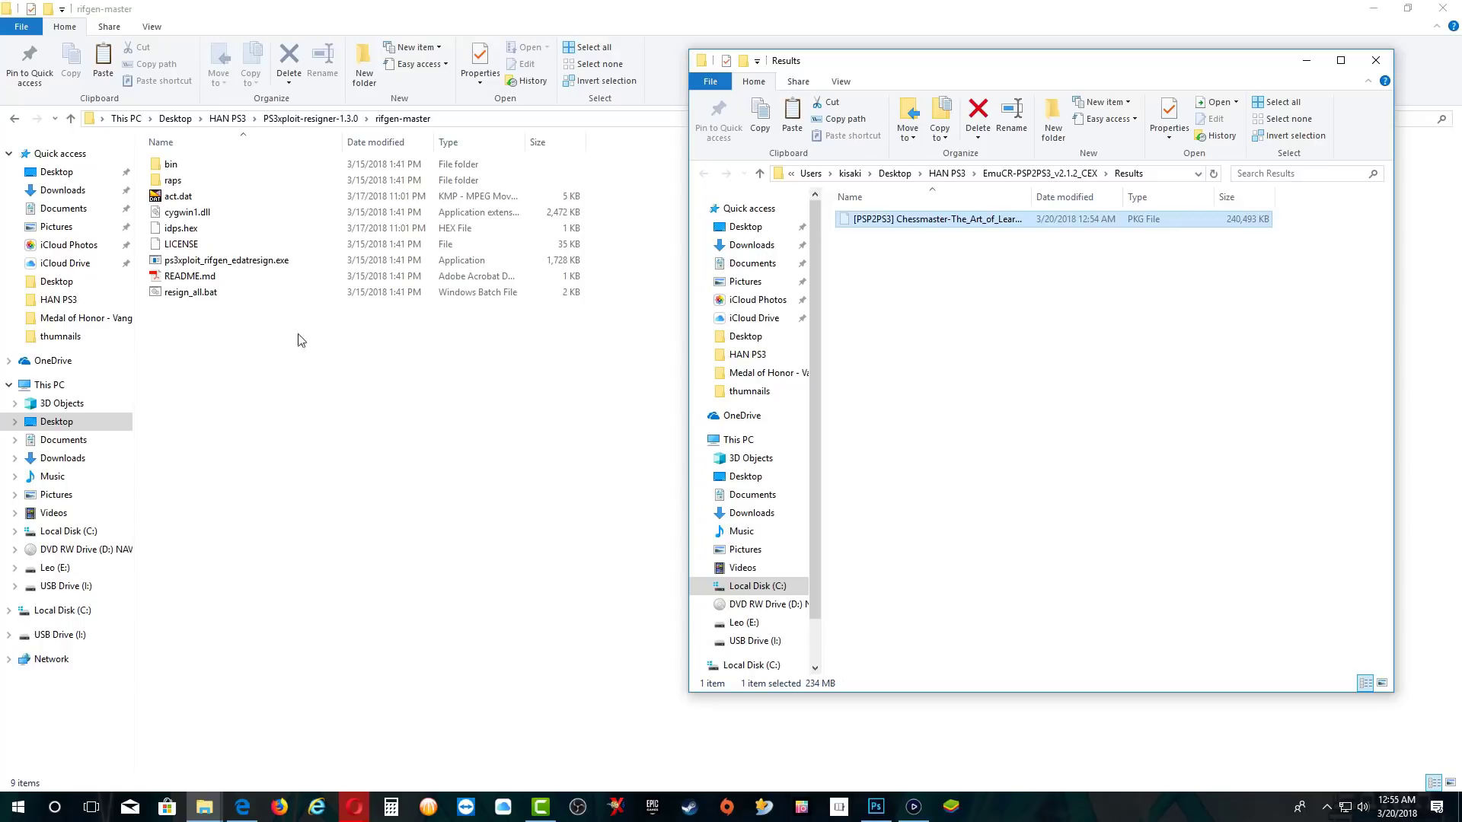
pyautogui.rightClick(234, 370)
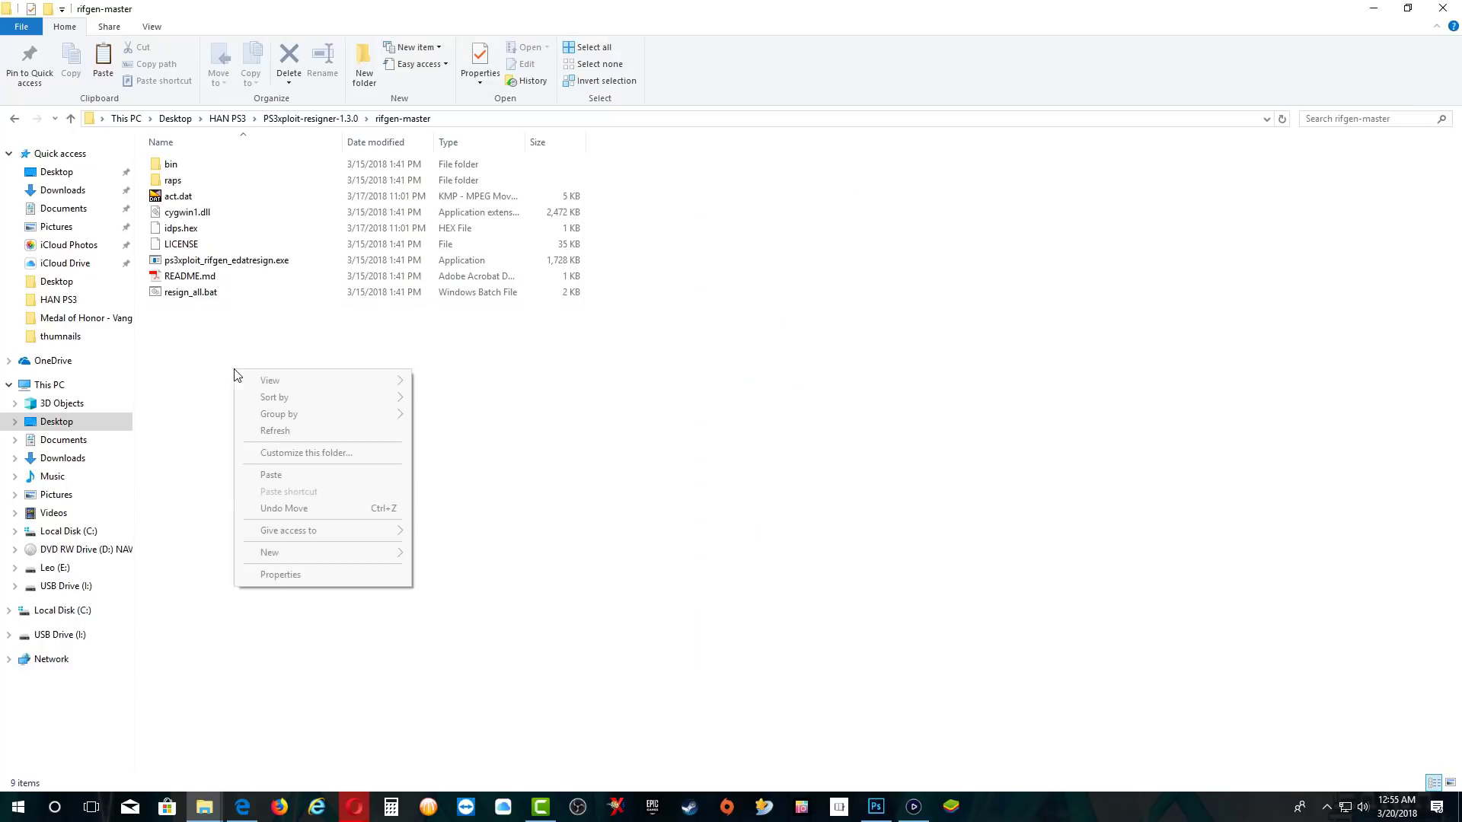
pyautogui.click(258, 477)
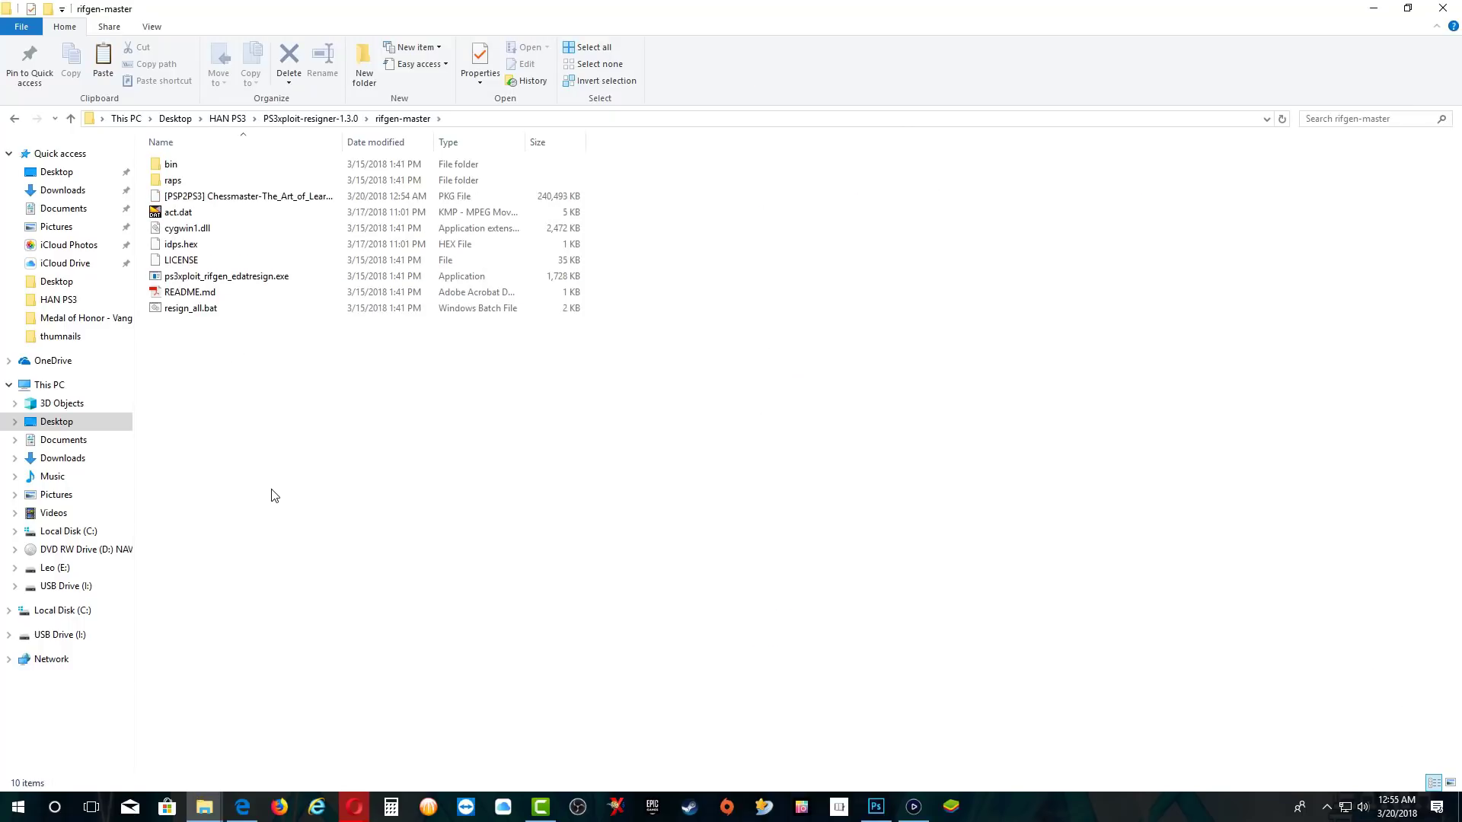
pyautogui.moveTo(205, 807)
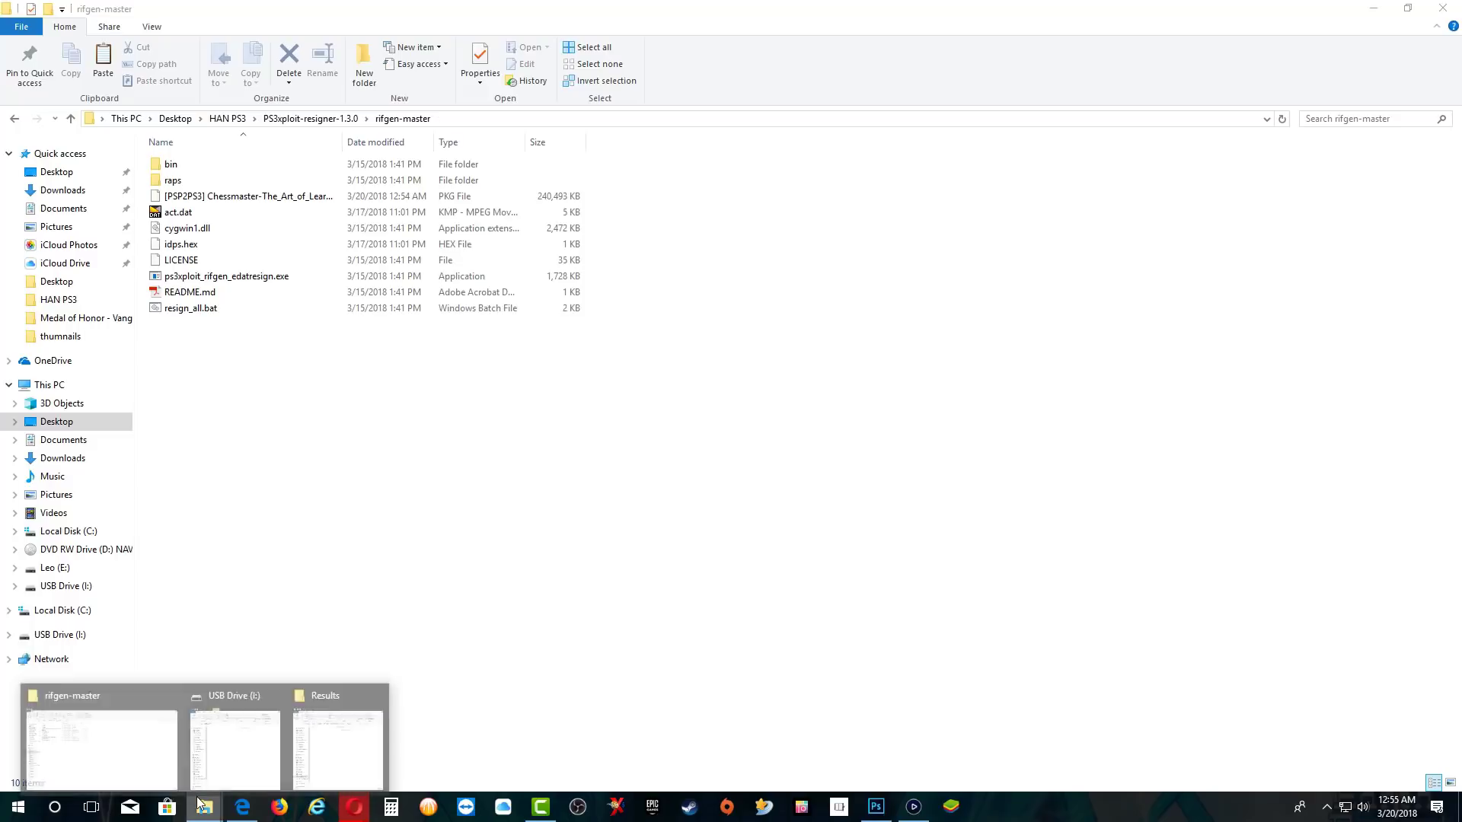
pyautogui.click(357, 730)
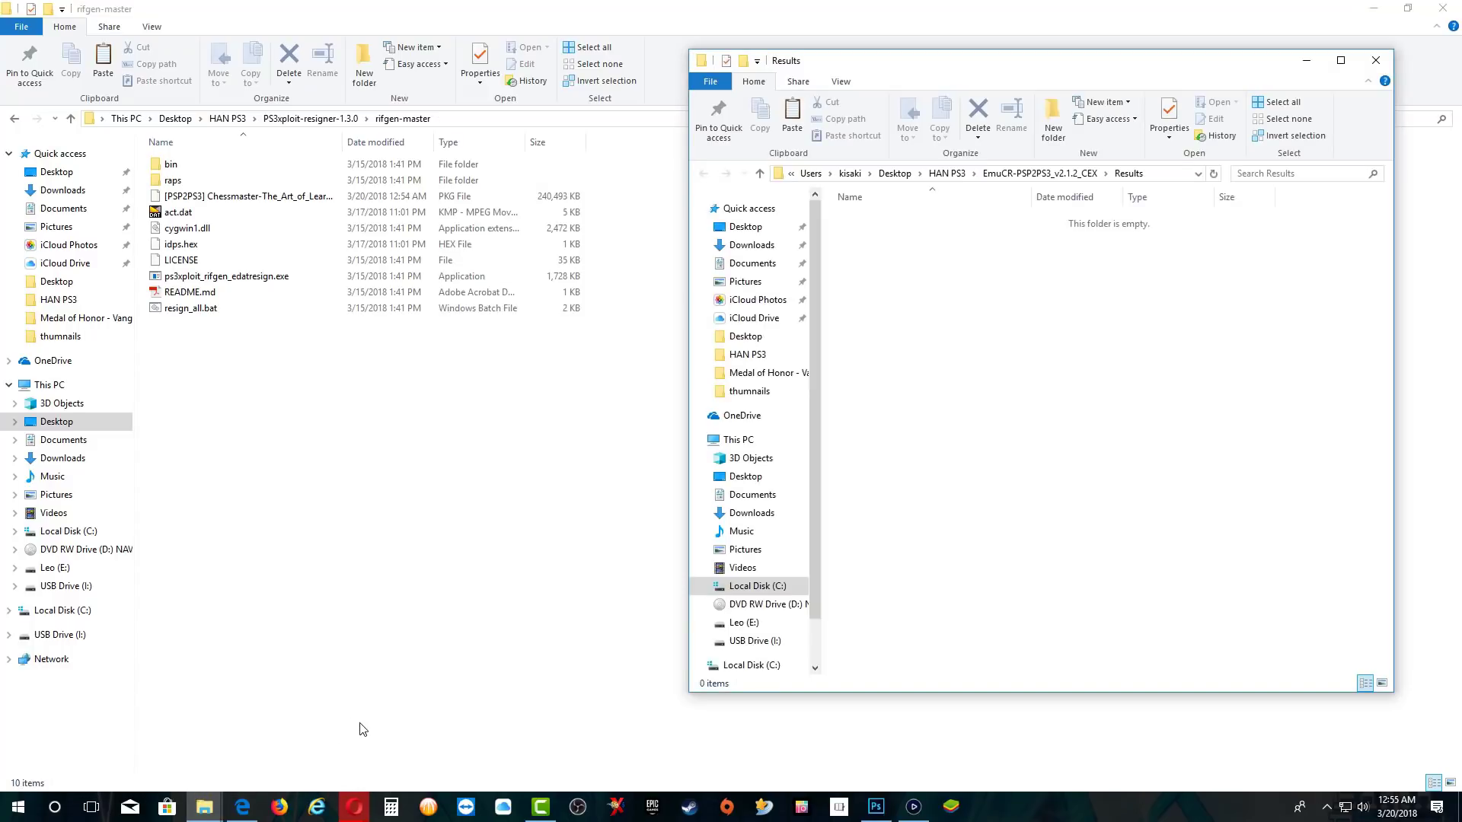
pyautogui.click(1376, 61)
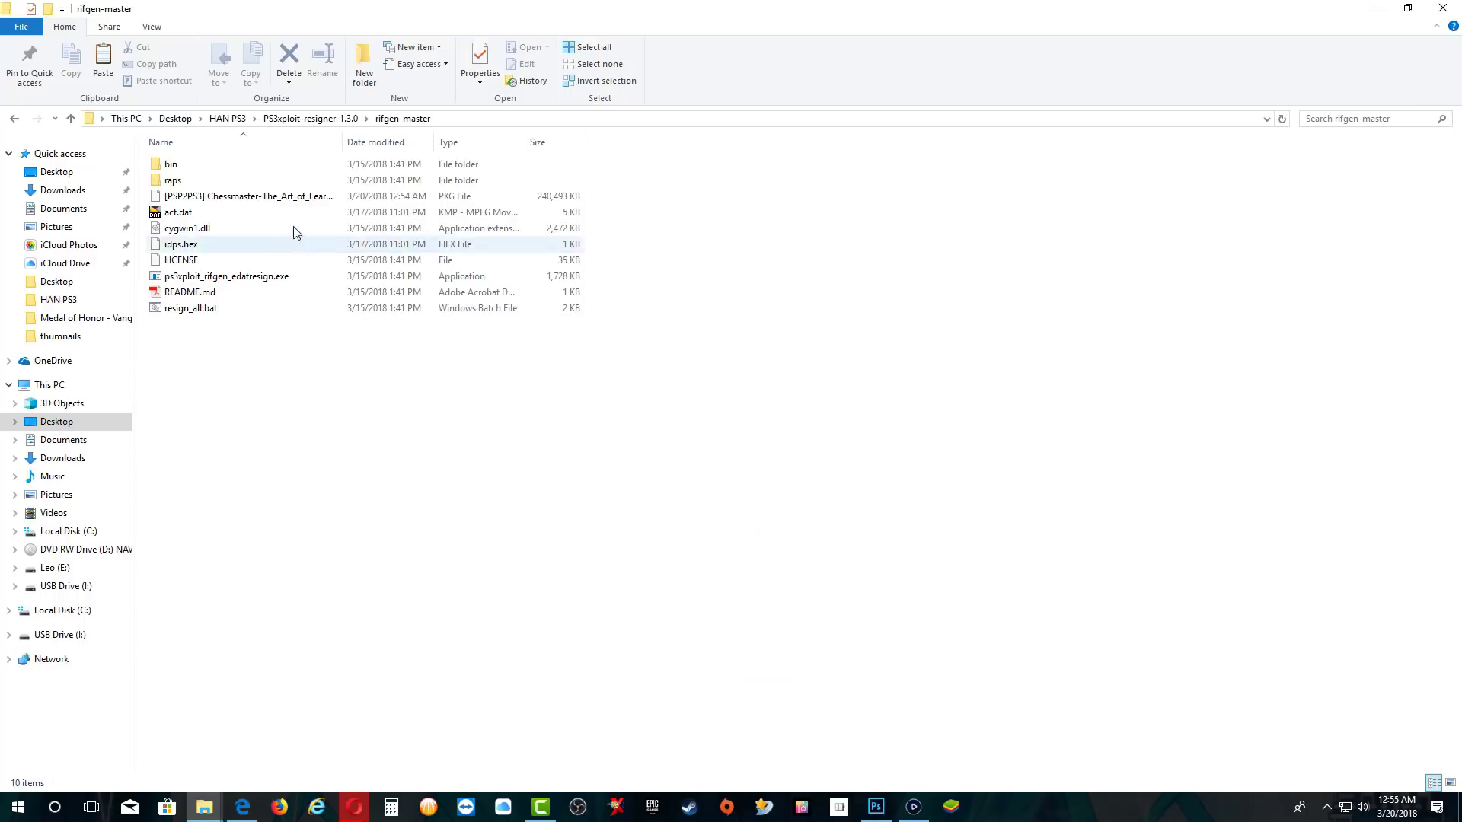
# Step: Resign the Chessmaster PKG with ps3xploit_rifgen_edatresign.exe, answering "yes" to the PSP minis or PSX question, and close the console
pyautogui.moveTo(268, 197); pyautogui.dragTo(271, 277)
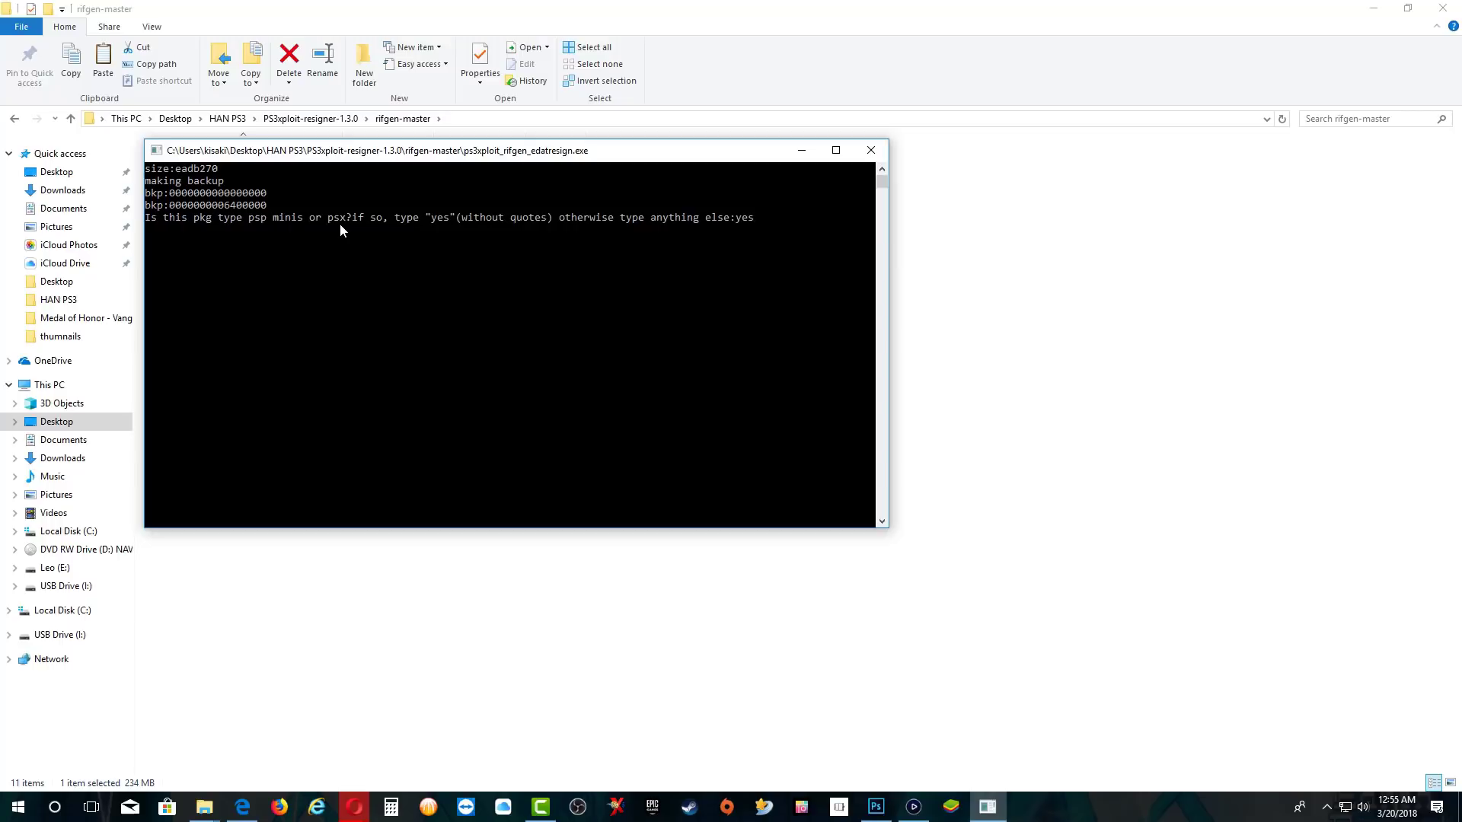
pyautogui.press('Return')
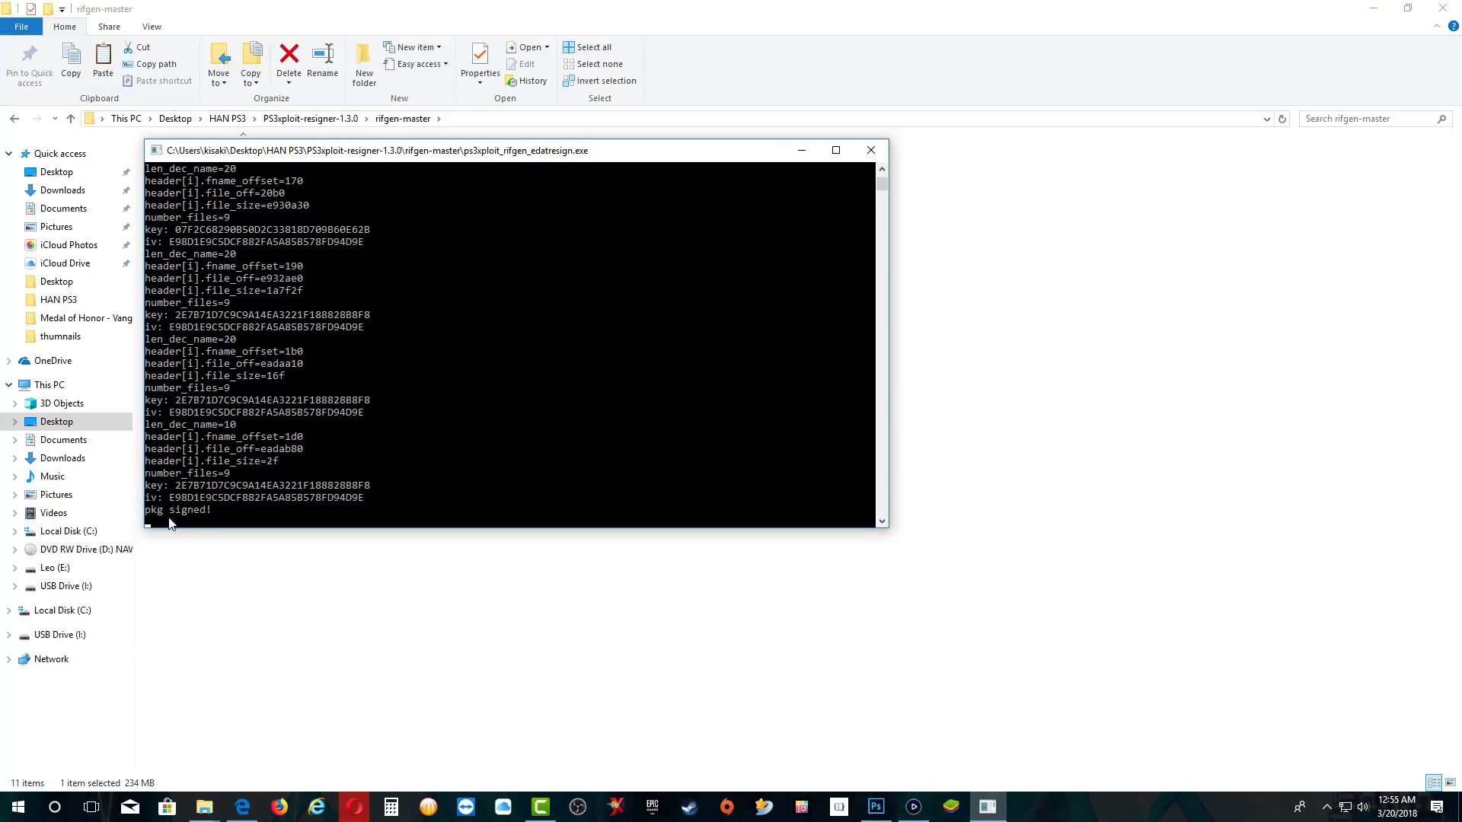
pyautogui.click(870, 151)
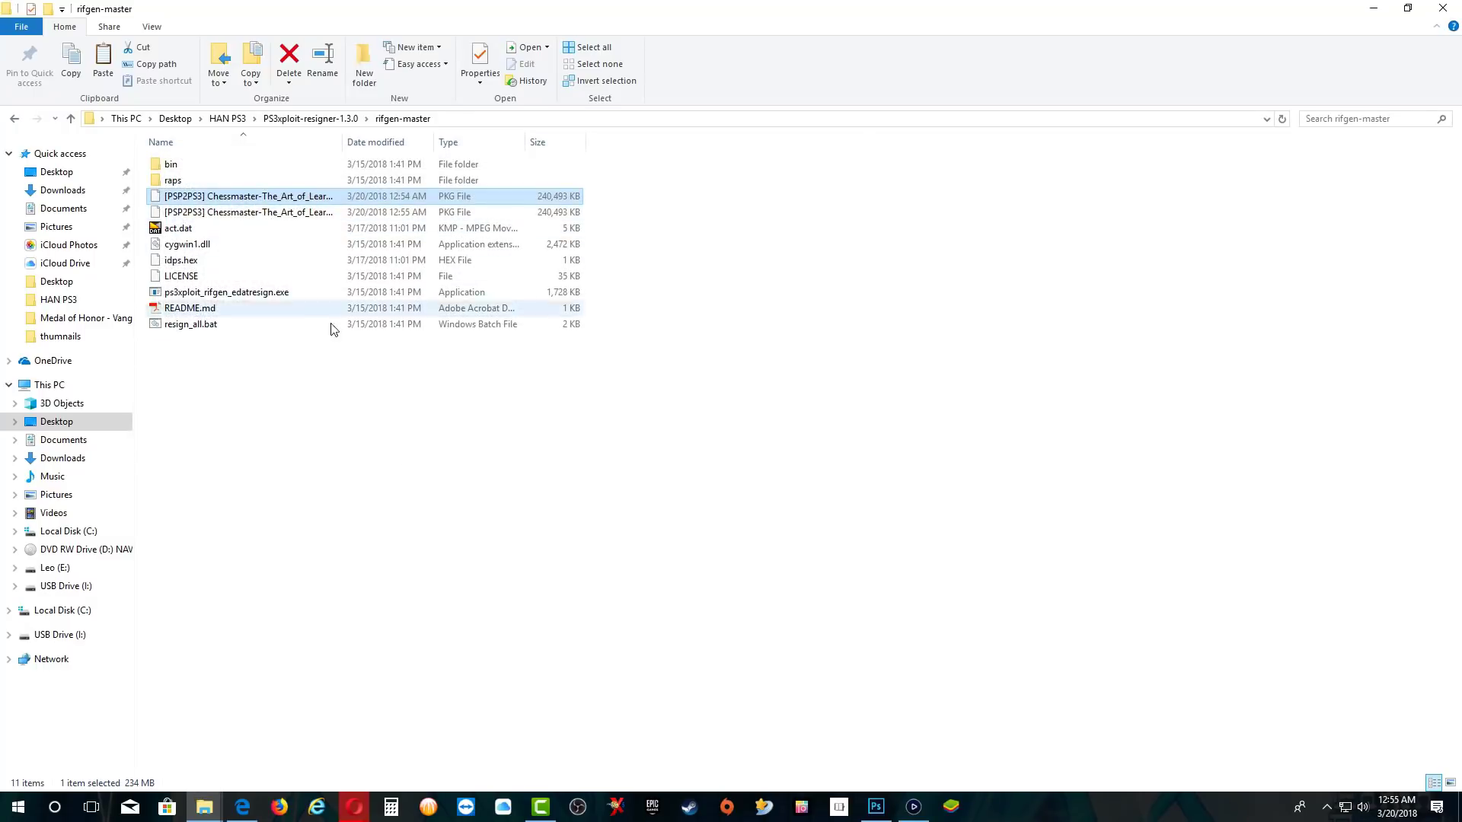
# Step: Compare the full names of the two Chessmaster PKG files in rifgen-master and delete the unsigned one
pyautogui.rightClick(303, 200)
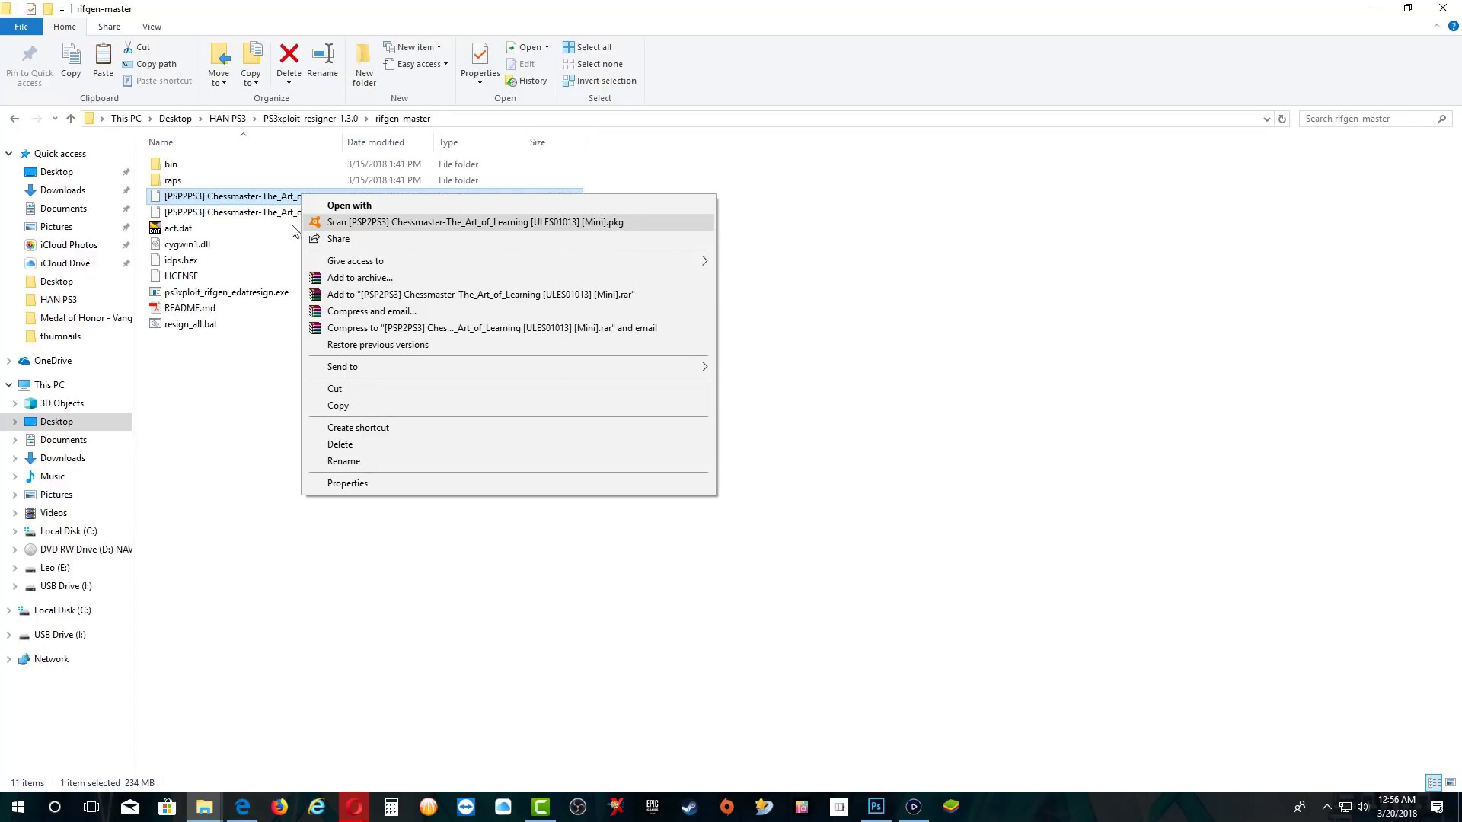
pyautogui.rightClick(271, 214)
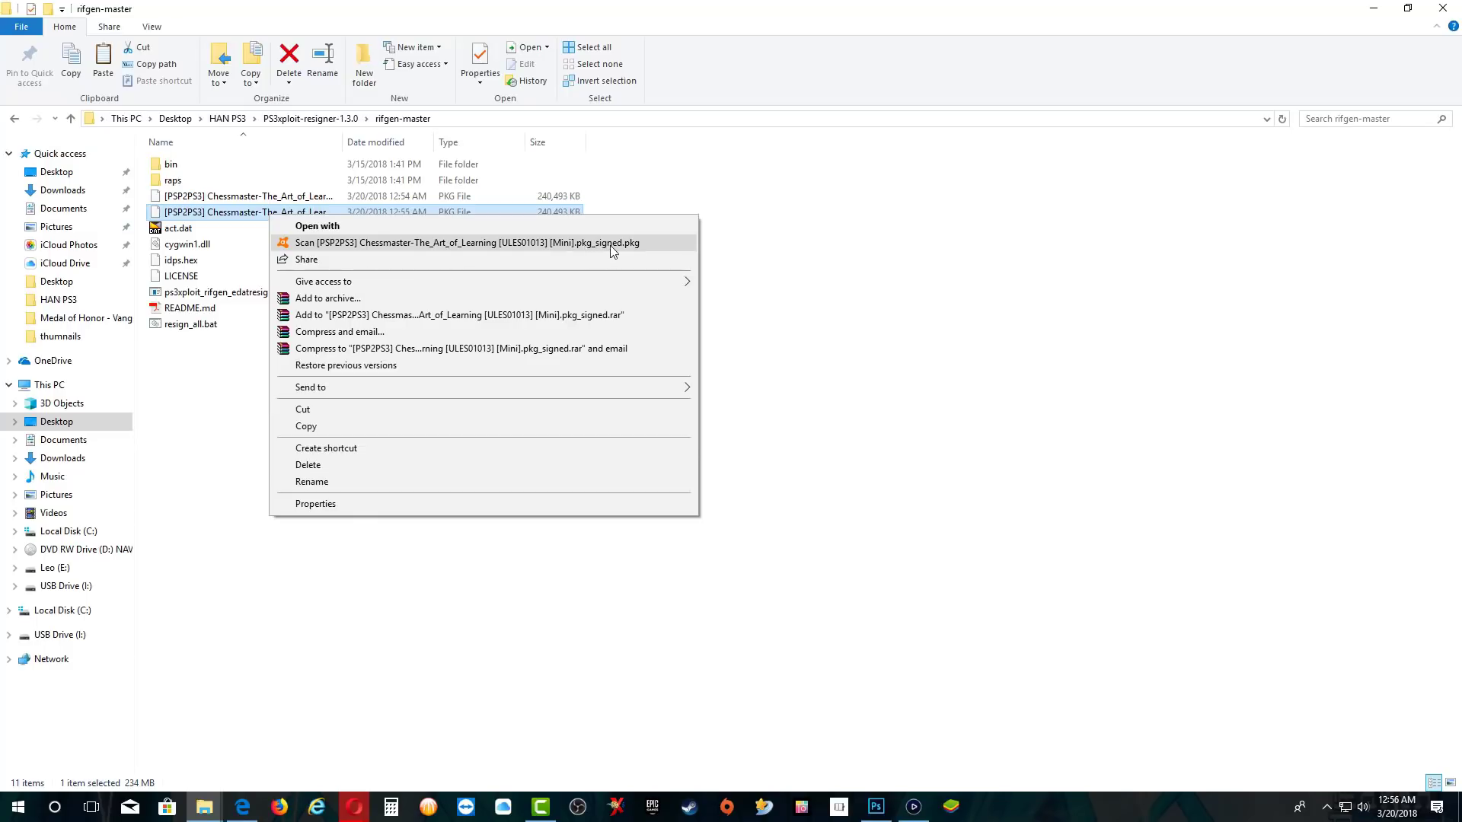
pyautogui.rightClick(294, 200)
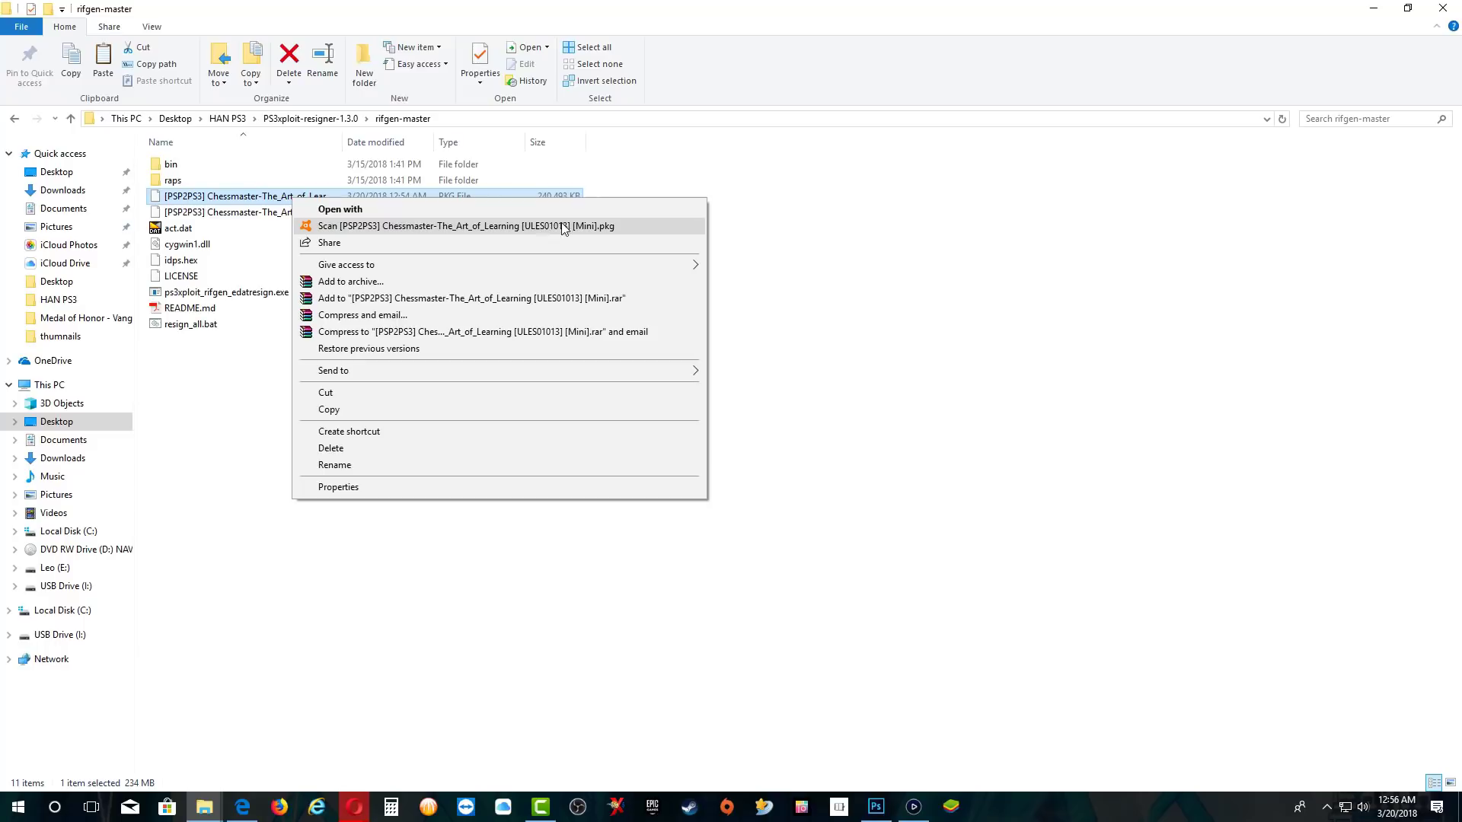
pyautogui.click(330, 448)
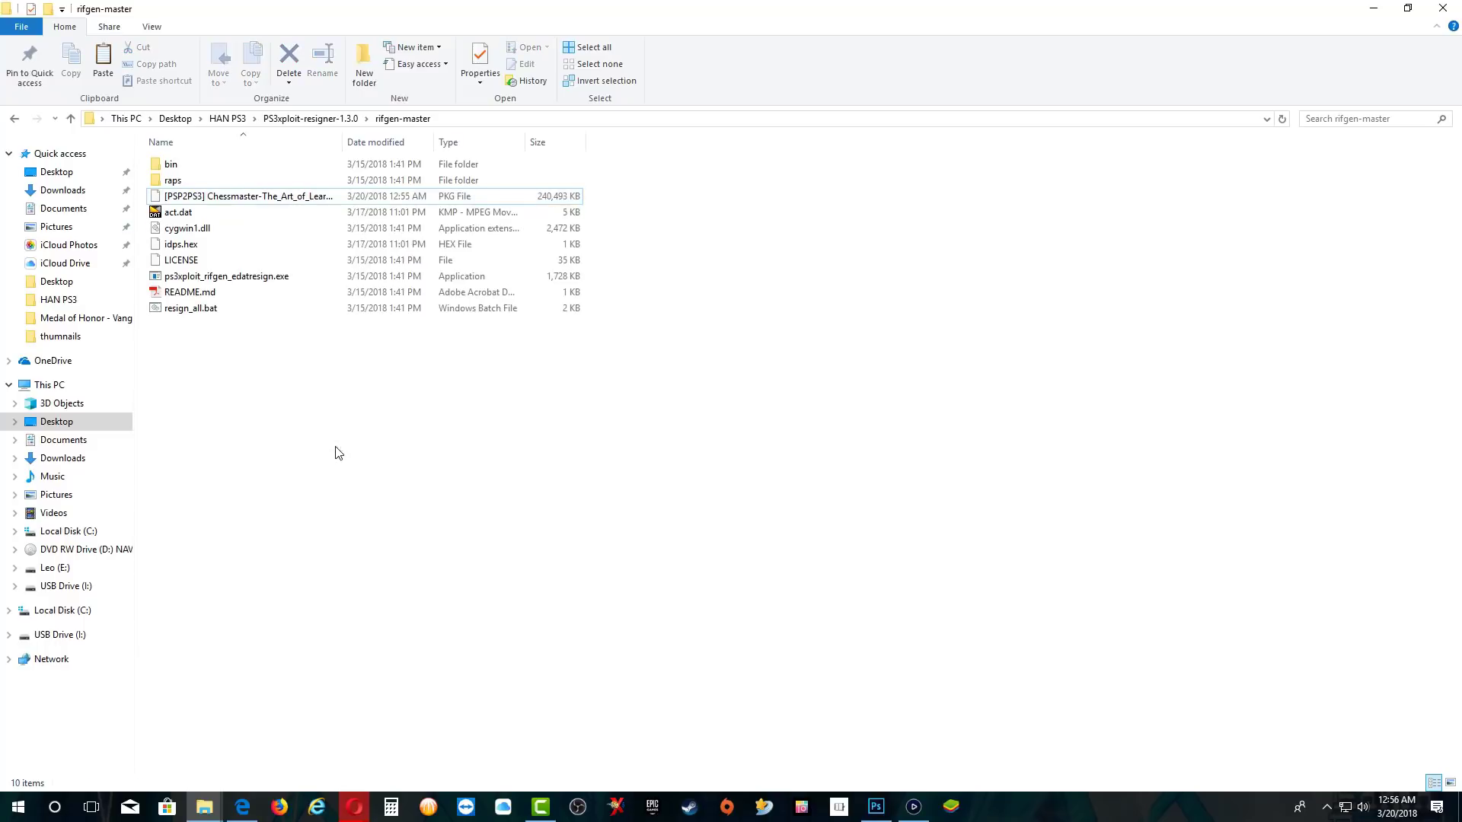
# Step: Move the signed Chessmaster PKG from rifgen-master to the root of USB Drive (I:)
pyautogui.rightClick(272, 200)
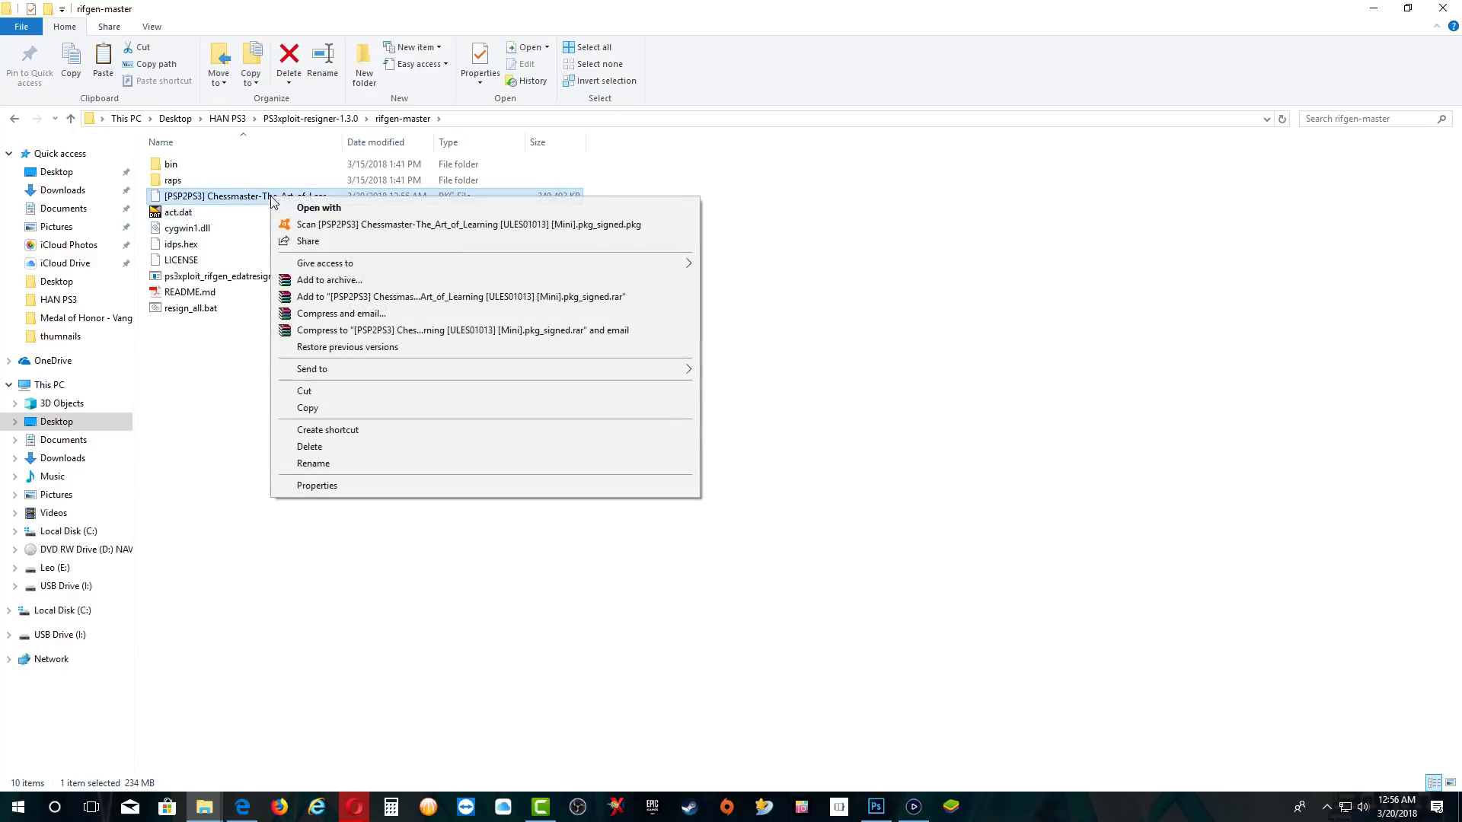
pyautogui.click(309, 392)
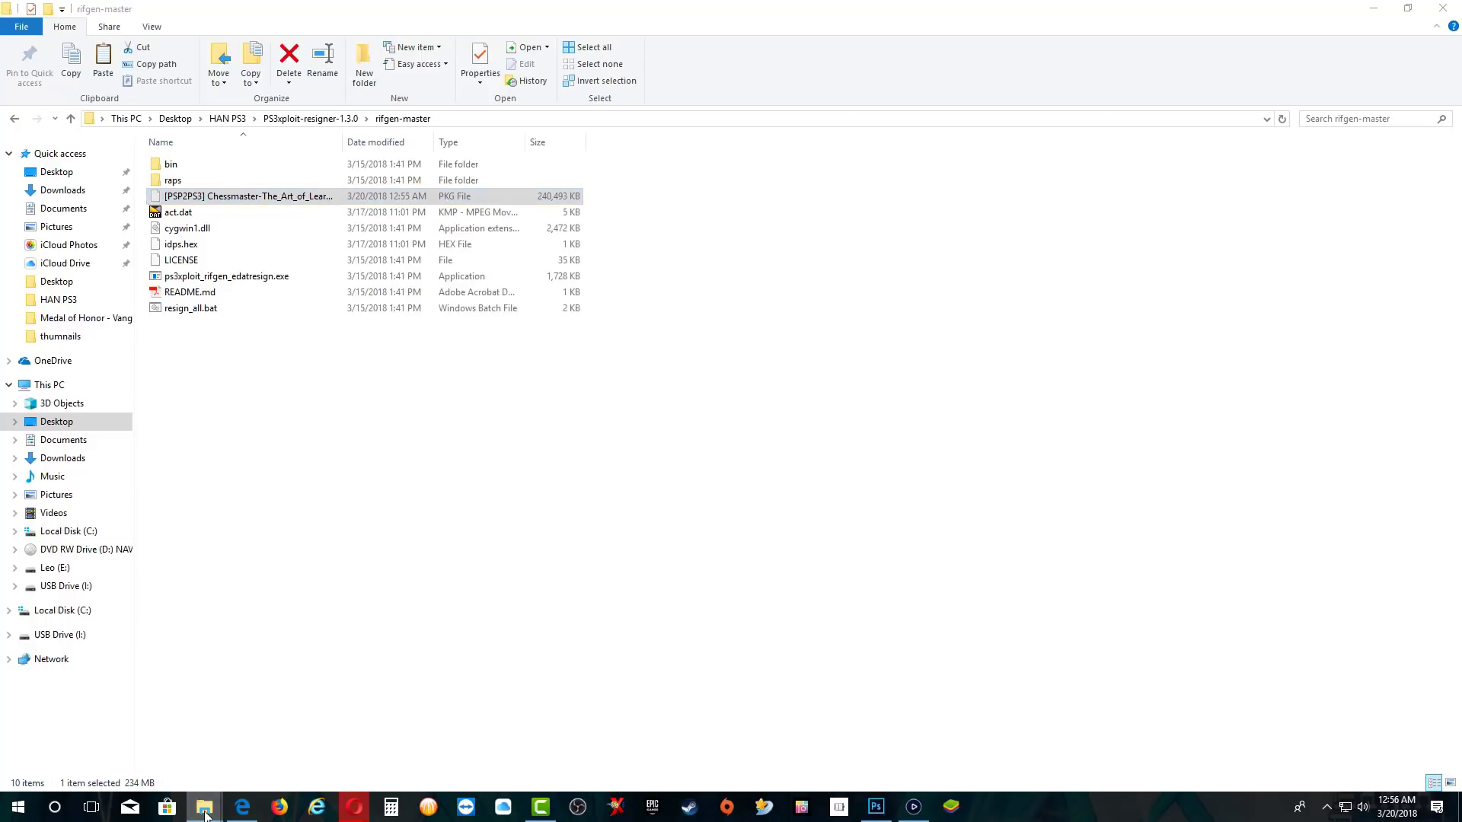
pyautogui.moveTo(201, 795)
pyautogui.click(247, 764)
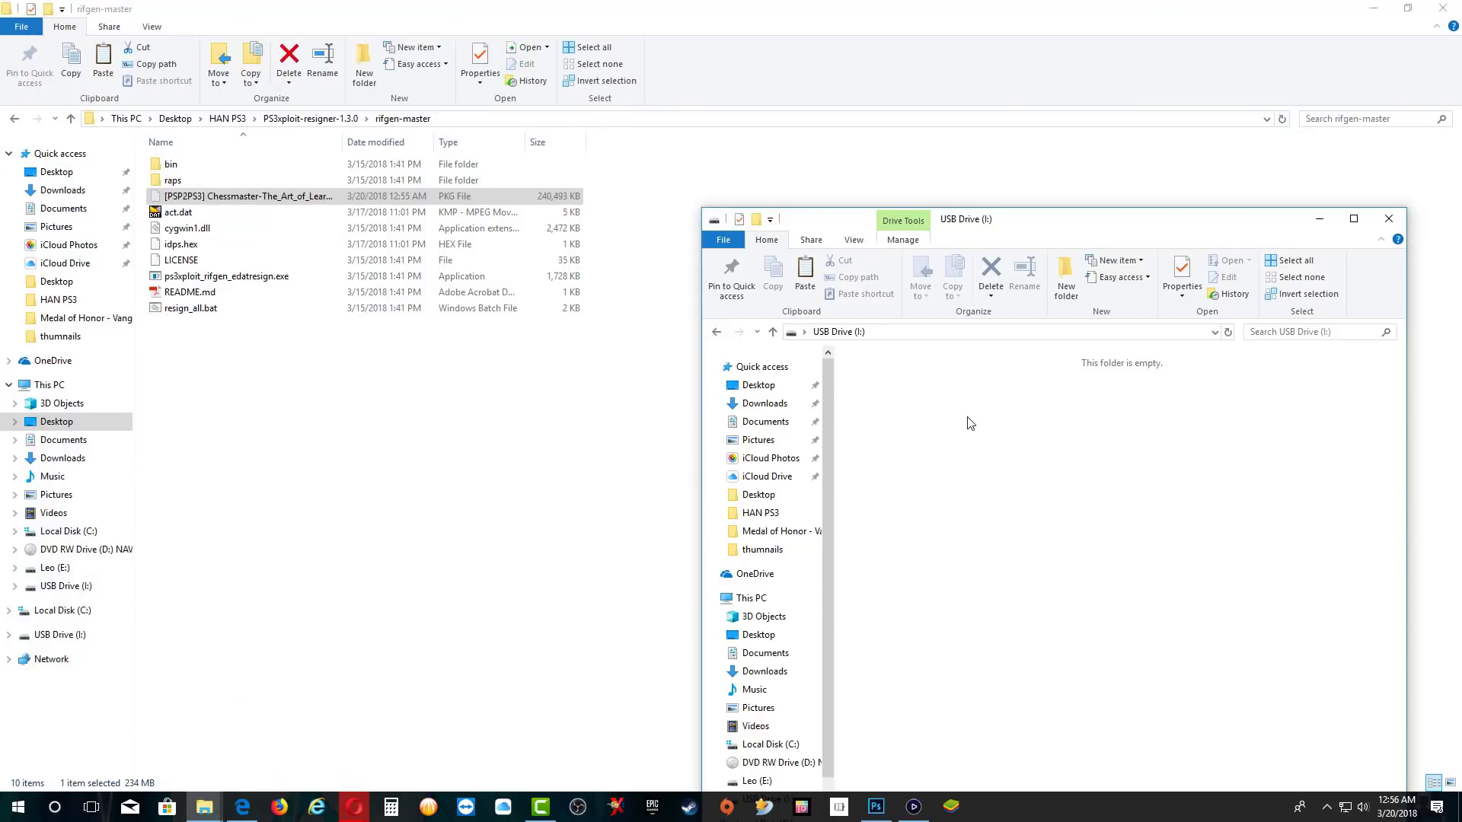
pyautogui.rightClick(969, 424)
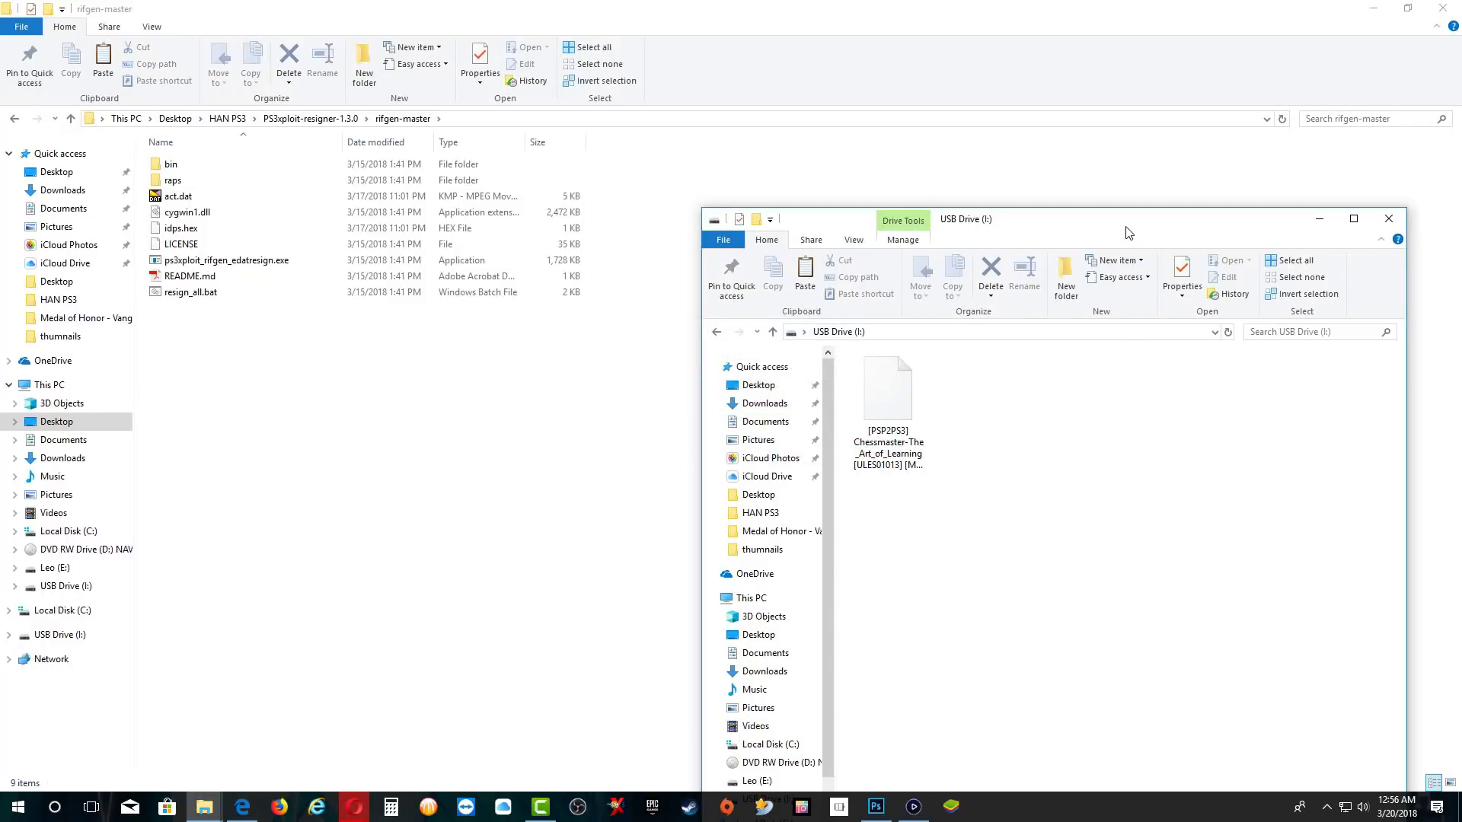
# Step: Move the USB Drive (I:) window up until its drive list is fully reachable and eject the USB drive
pyautogui.moveTo(1128, 232); pyautogui.dragTo(1083, 98)
pyautogui.moveTo(780, 565); pyautogui.dragTo(781, 609)
pyautogui.rightClick(731, 649)
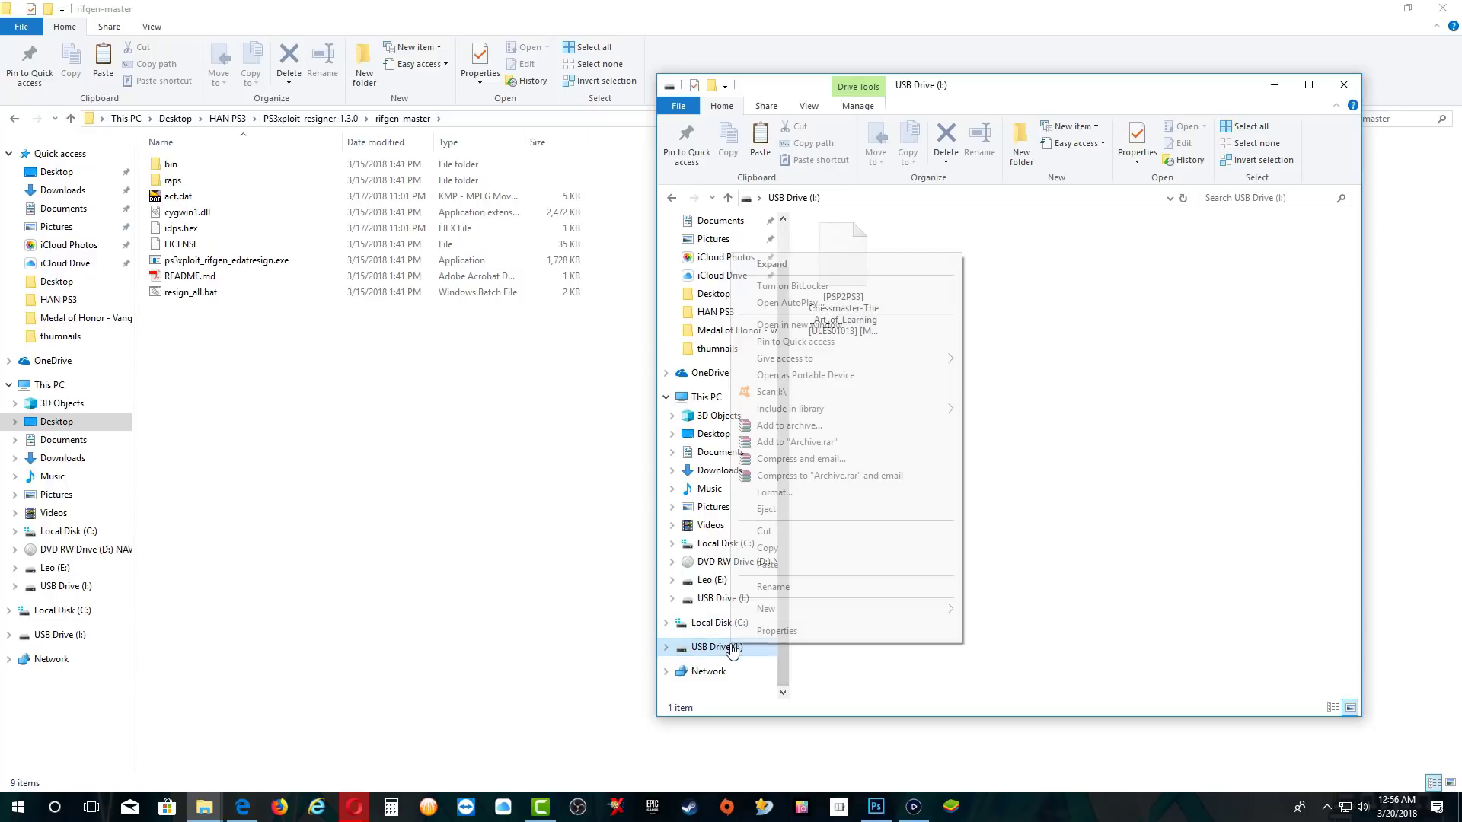
pyautogui.click(789, 510)
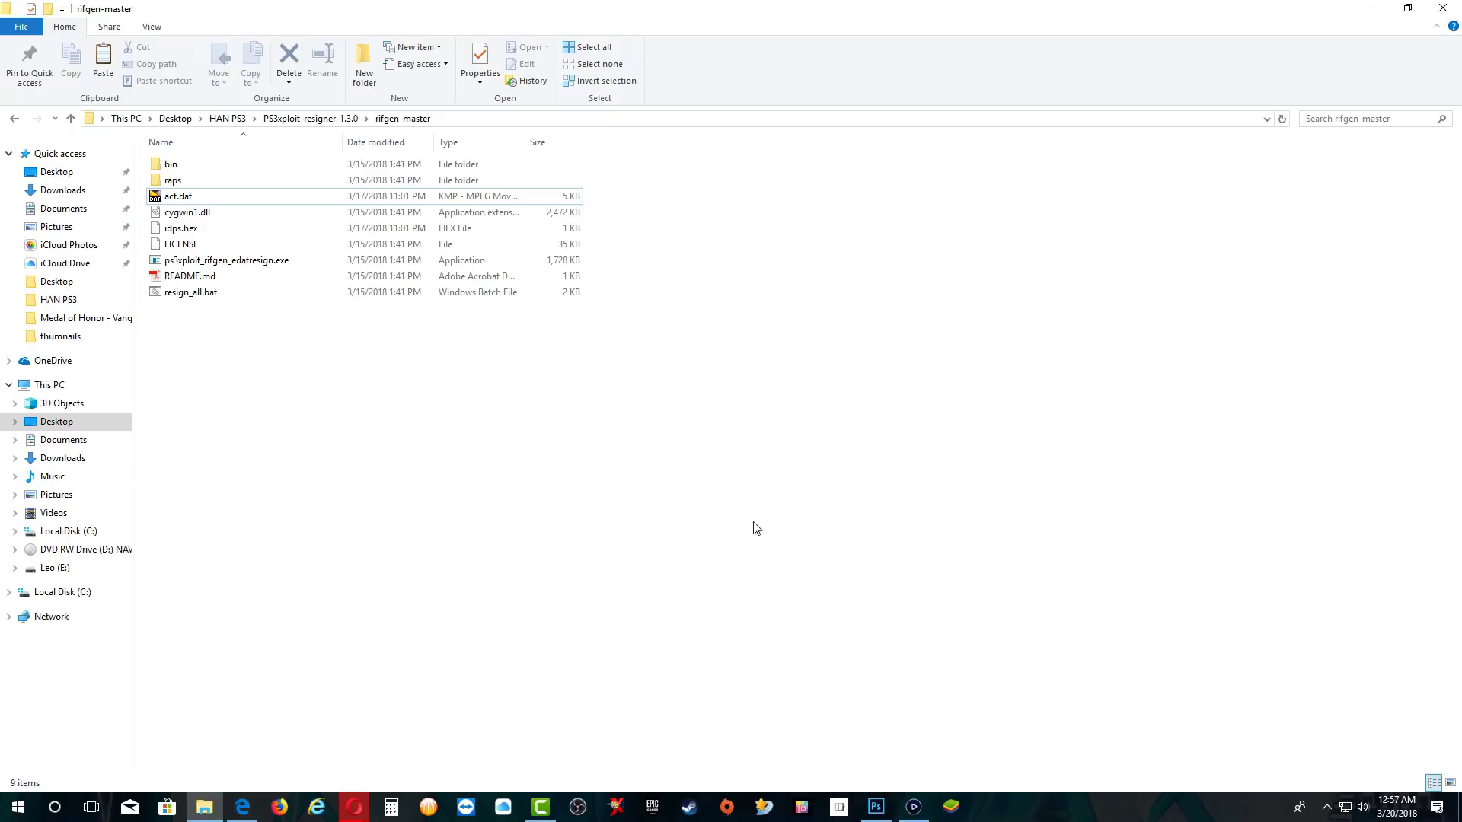
# Step: Switch to the Elgato game capture full-screen preview and load the signed Chessmaster package from Package Manager's Standard folder on the PS3
pyautogui.click(911, 808)
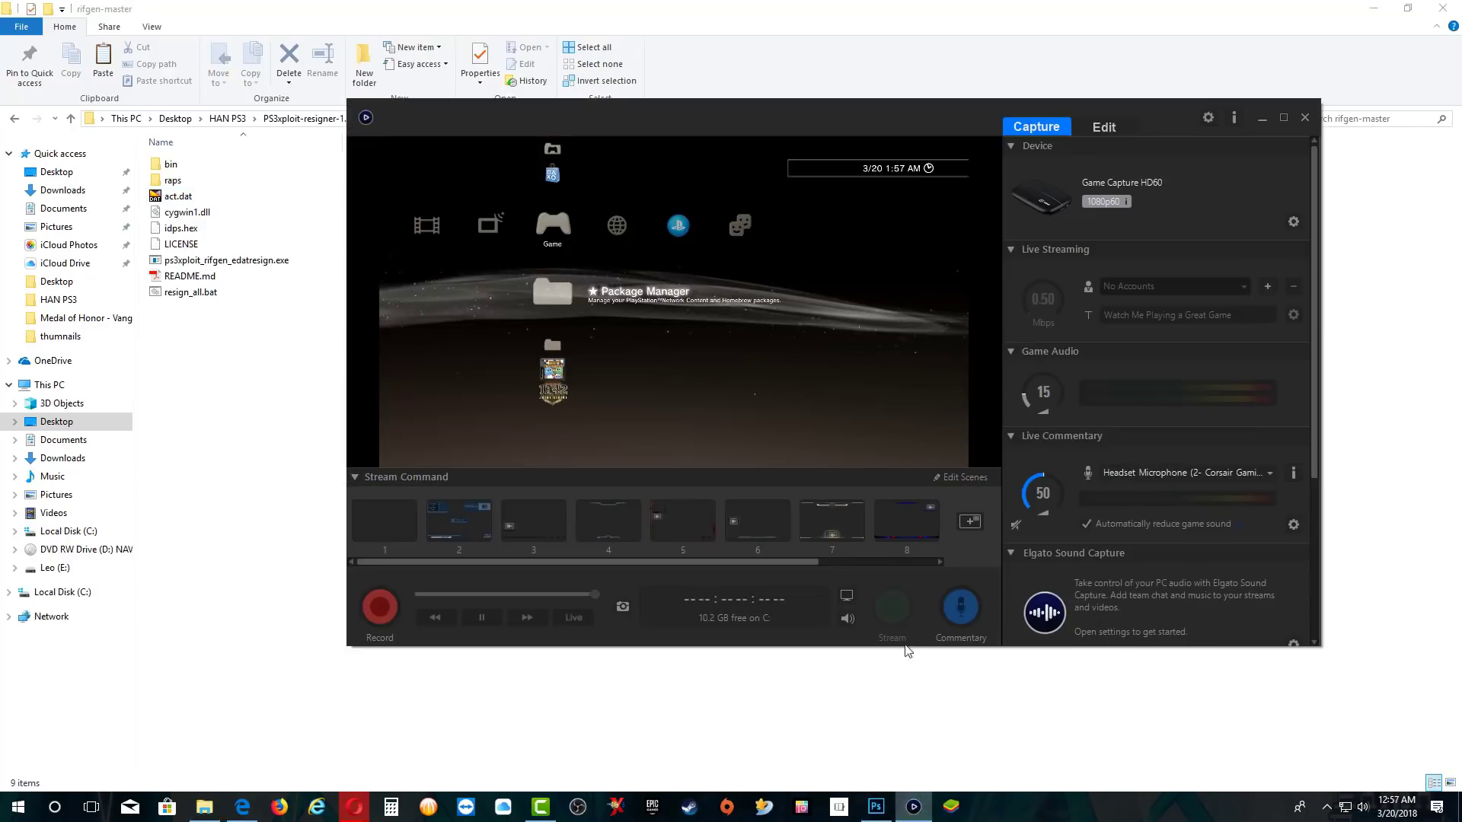
pyautogui.doubleClick(808, 373)
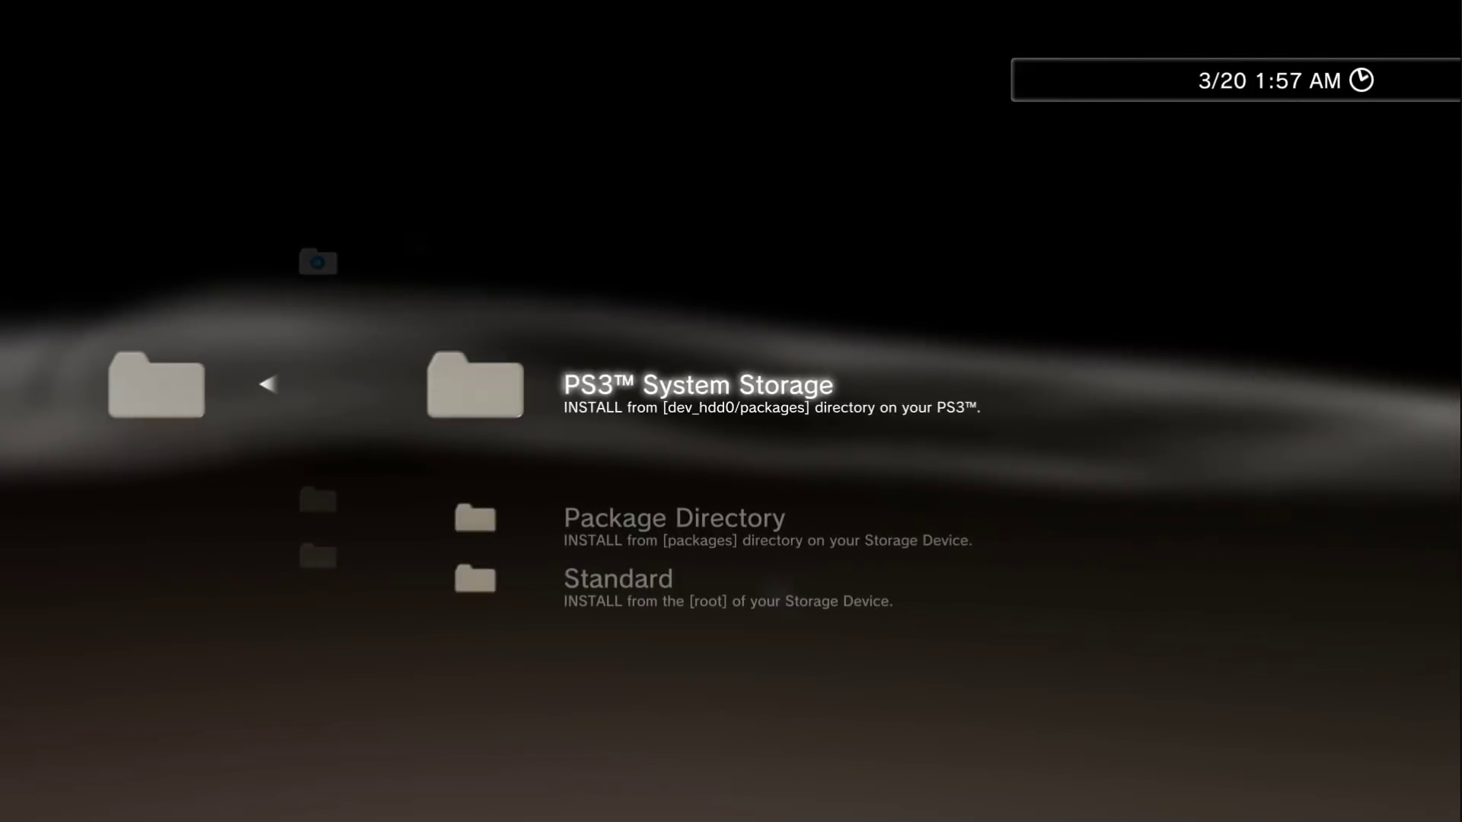
pyautogui.press('Down')
pyautogui.press('Down')
pyautogui.press('Return')
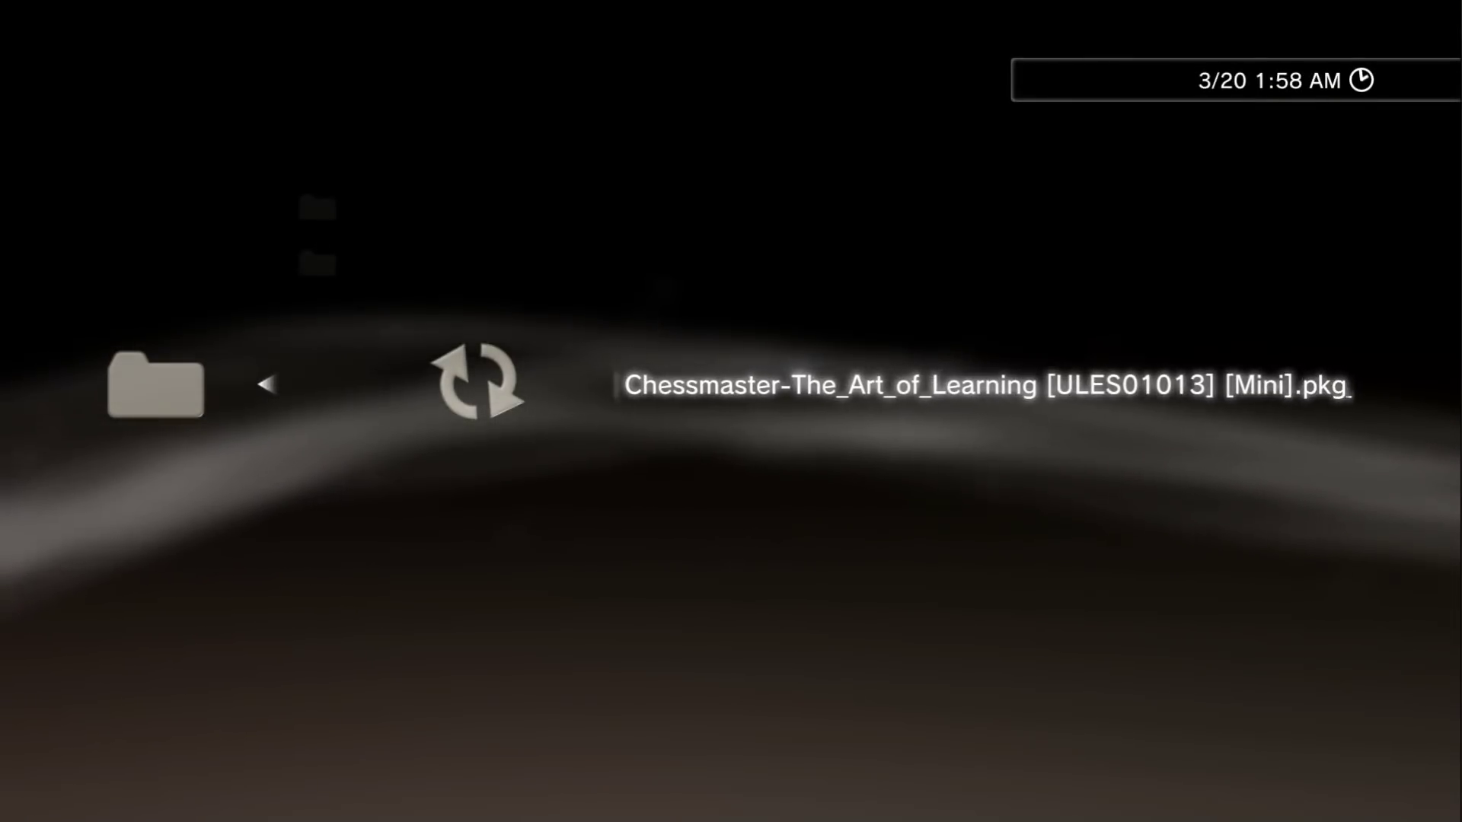
pyautogui.press('Return')
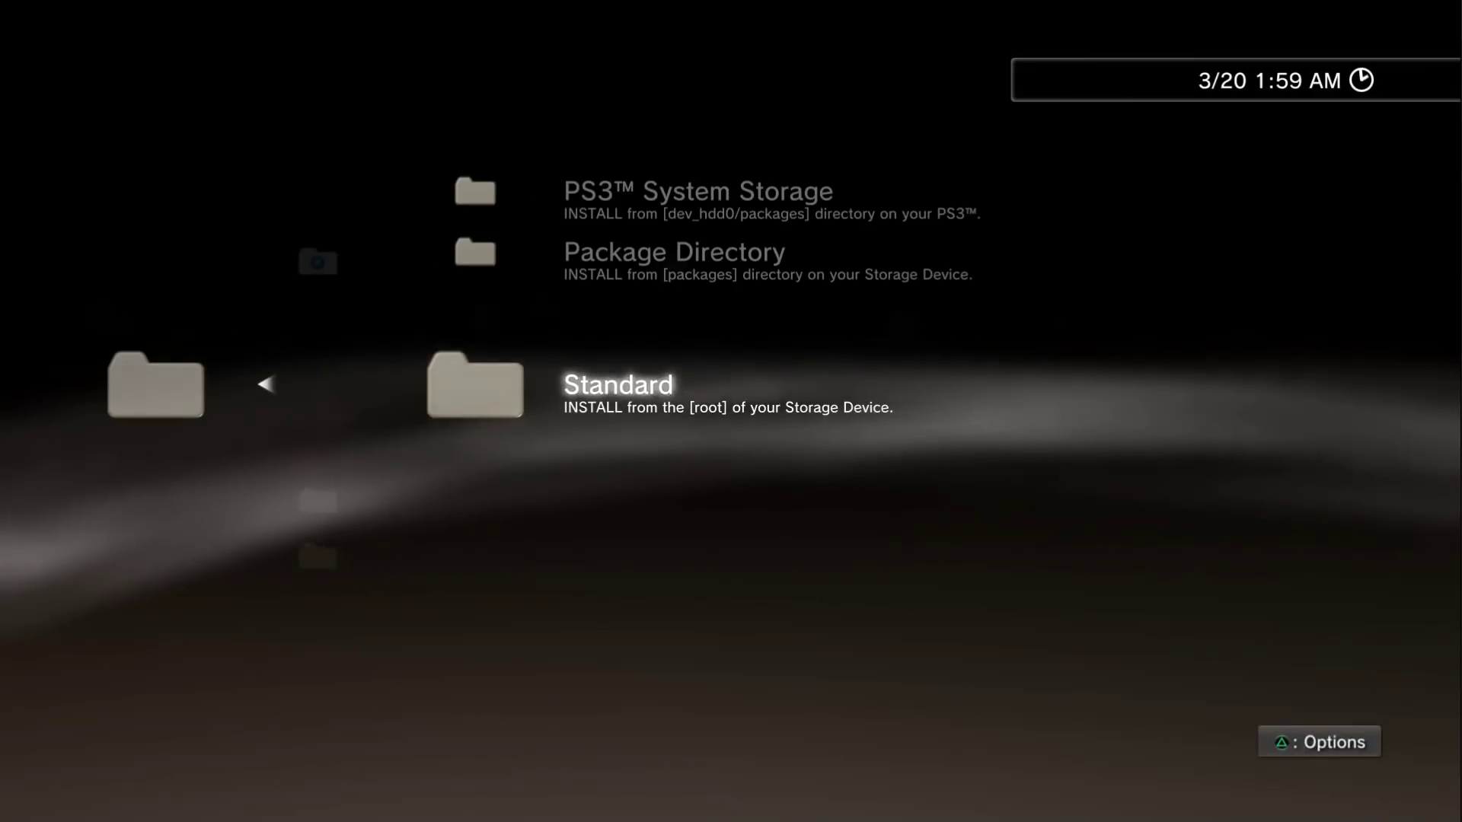
# Step: Go to the PlayStation content folder and install the signed Chessmaster minis package
pyautogui.press('Escape')
pyautogui.press('Up')
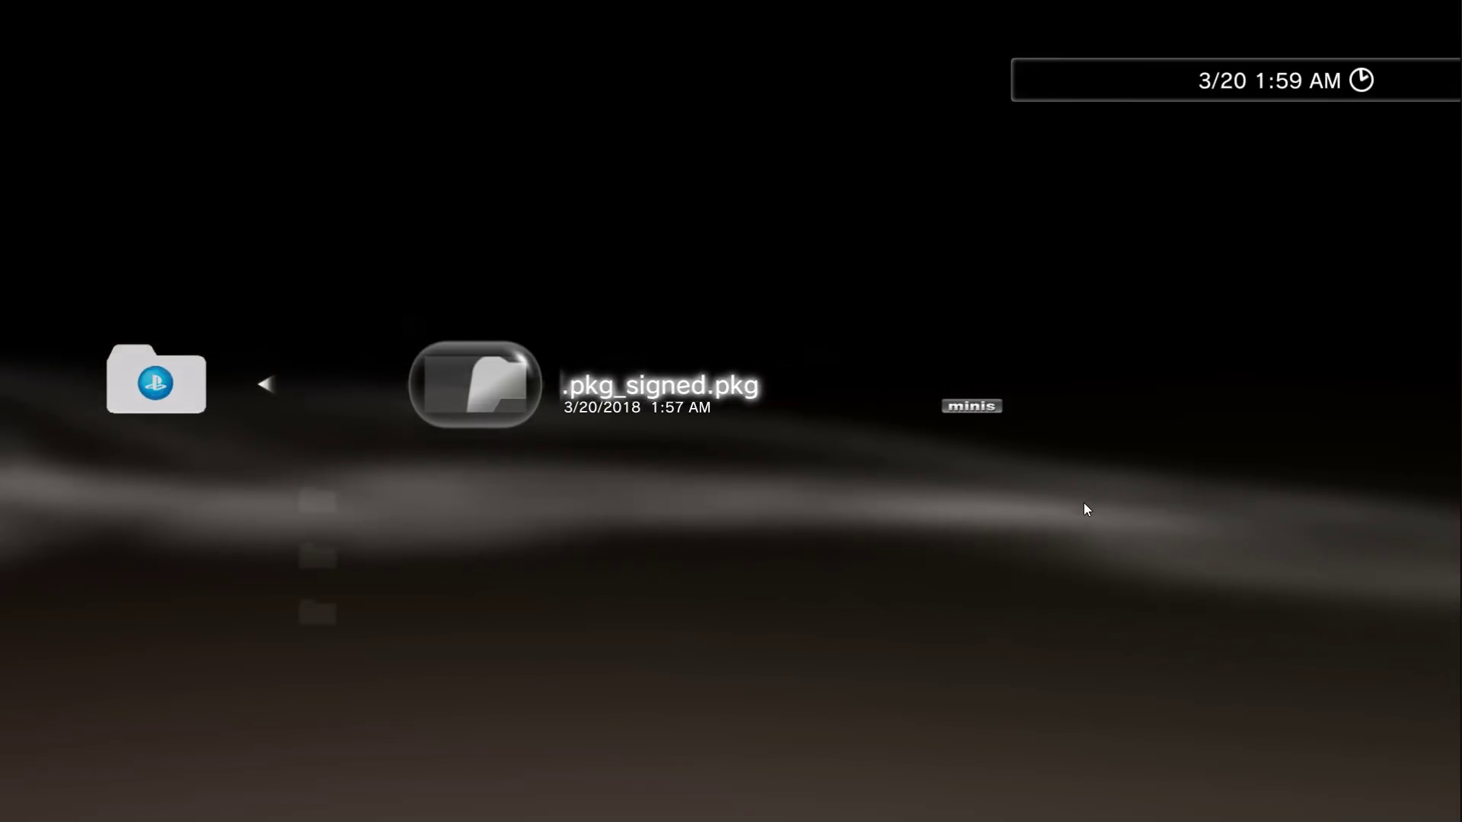
pyautogui.press('x')
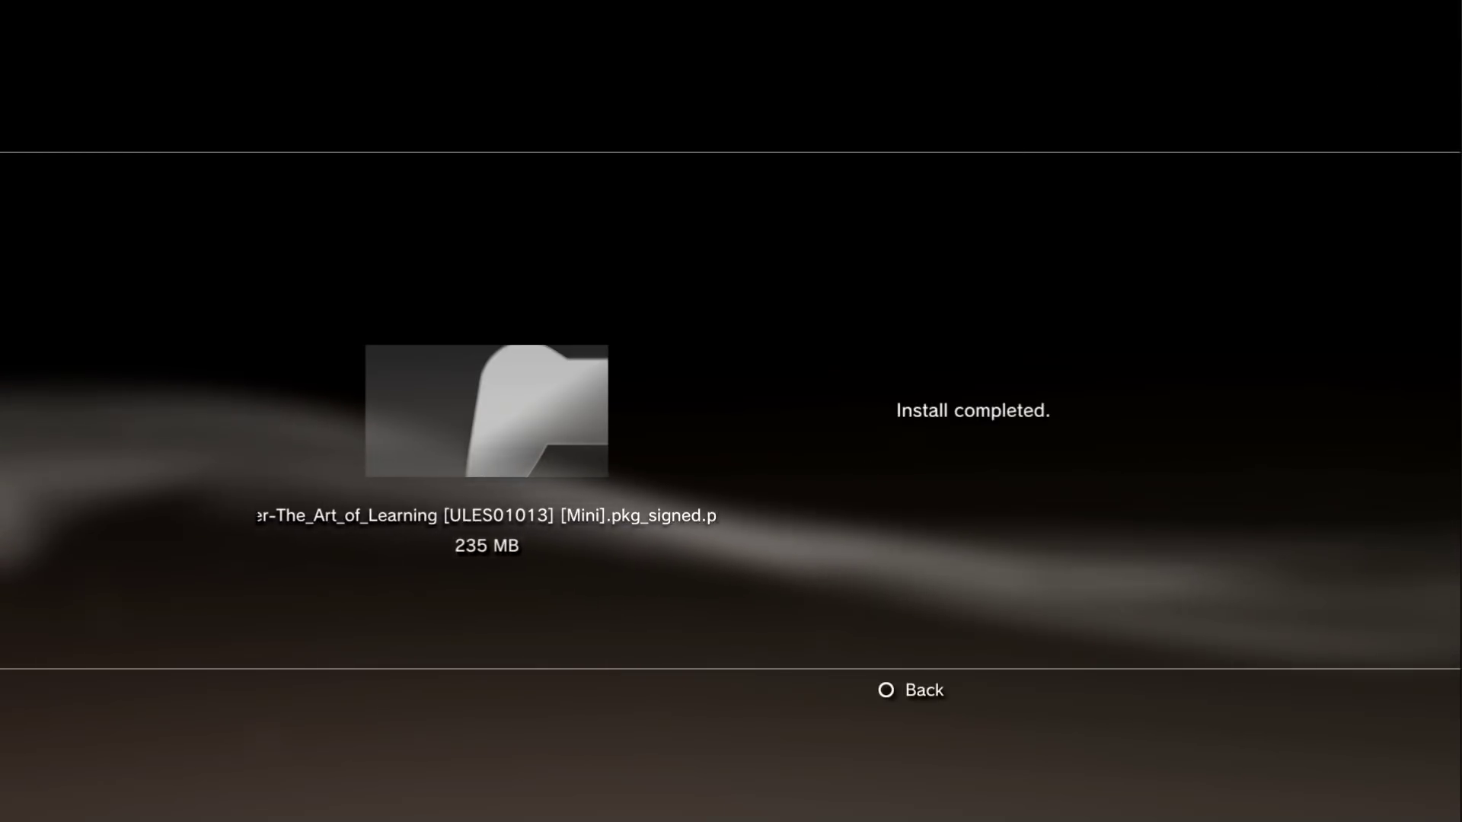
# Step: Go back to the Game category and select Chessmaster: The Art of Learning
pyautogui.press('Escape')
pyautogui.press('Down')
pyautogui.press('Down')
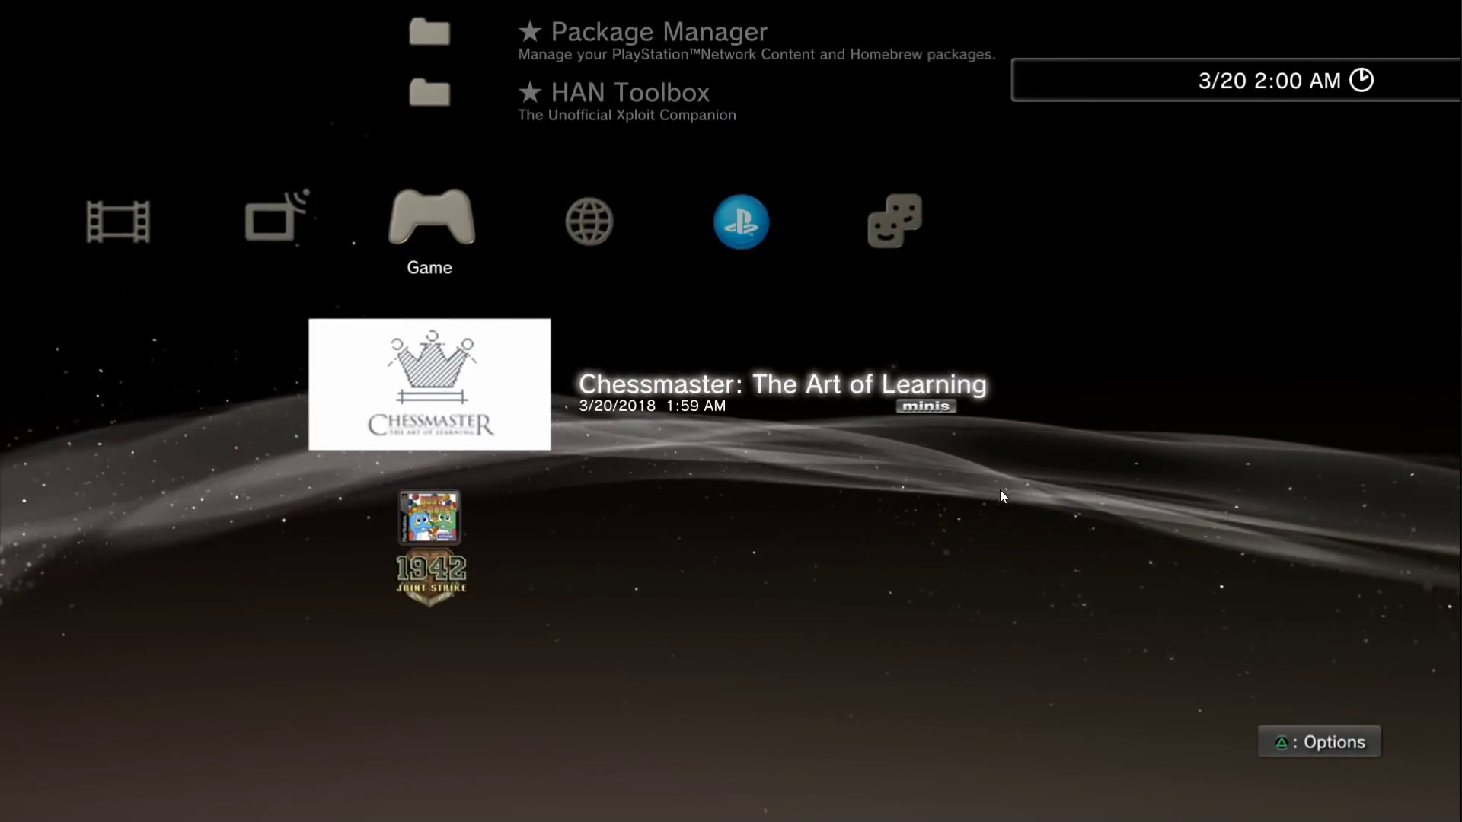
# Step: Leave the full-screen preview, lower the capture's game audio level, and return to full screen
pyautogui.doubleClick(999, 490)
pyautogui.moveTo(1028, 409)
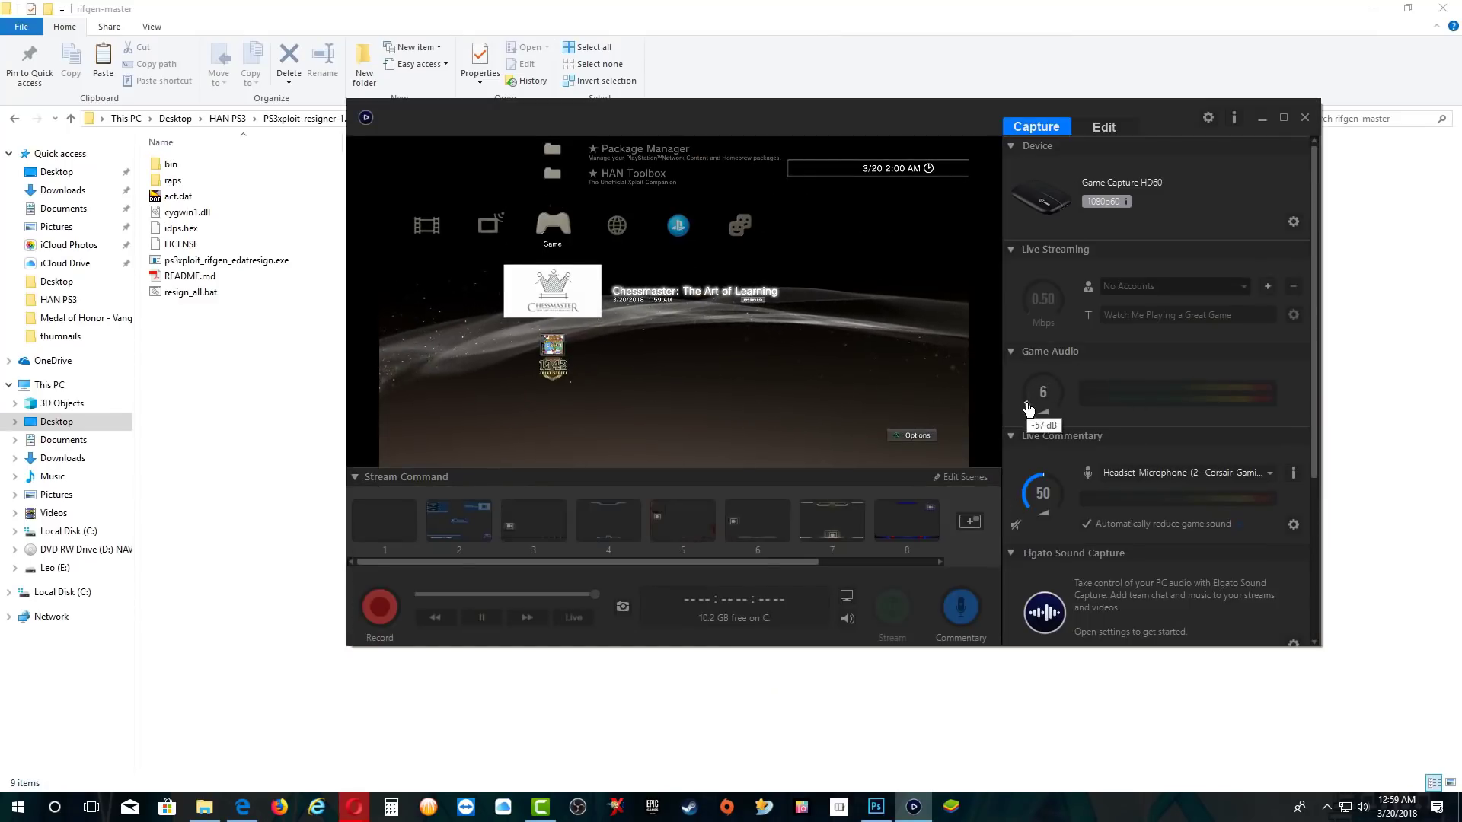
pyautogui.doubleClick(792, 396)
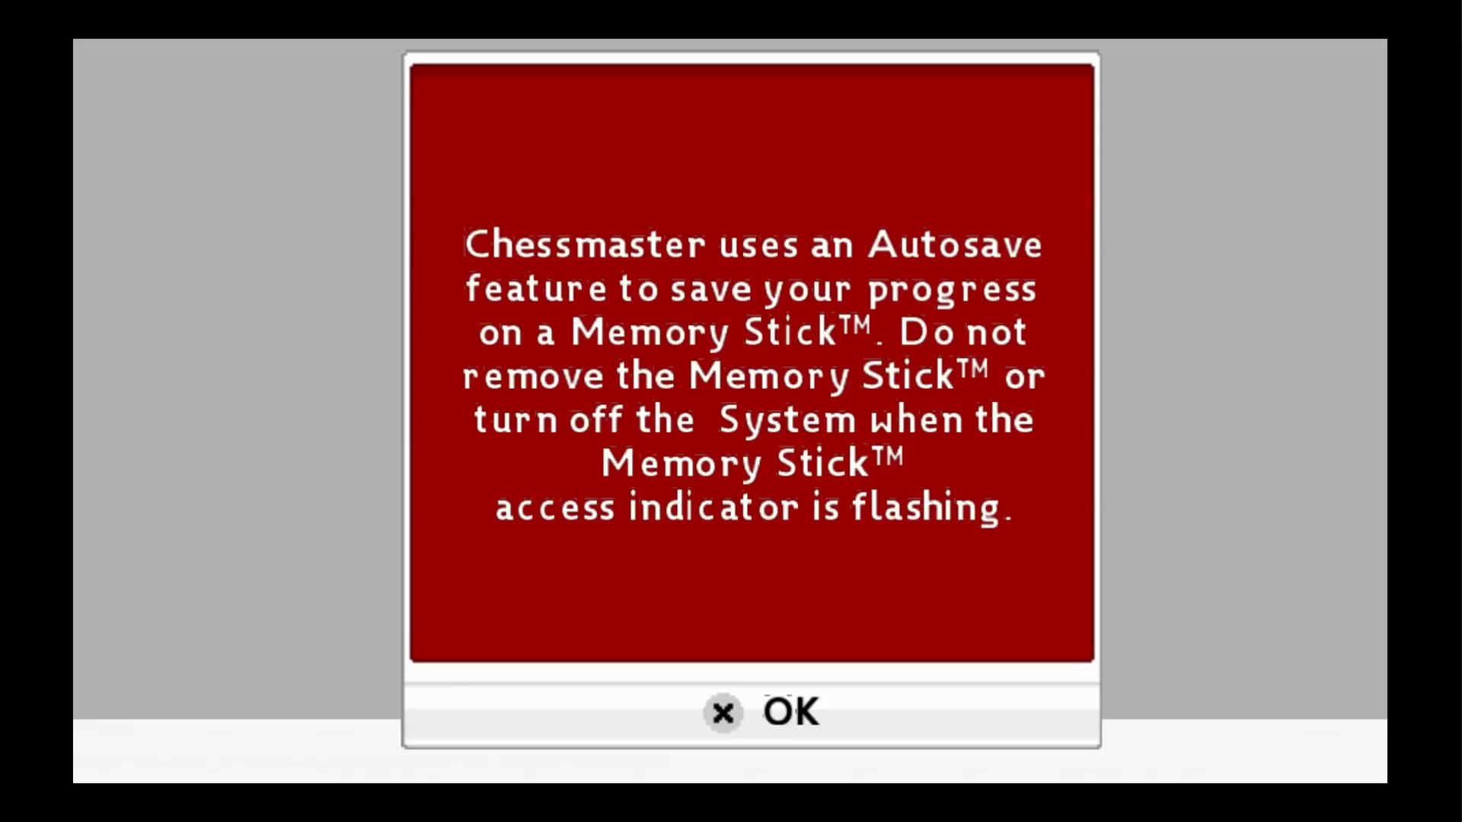
# Step: Bring up the PS3 system menu over the running Chessmaster game and return to the game
pyautogui.press('Home')
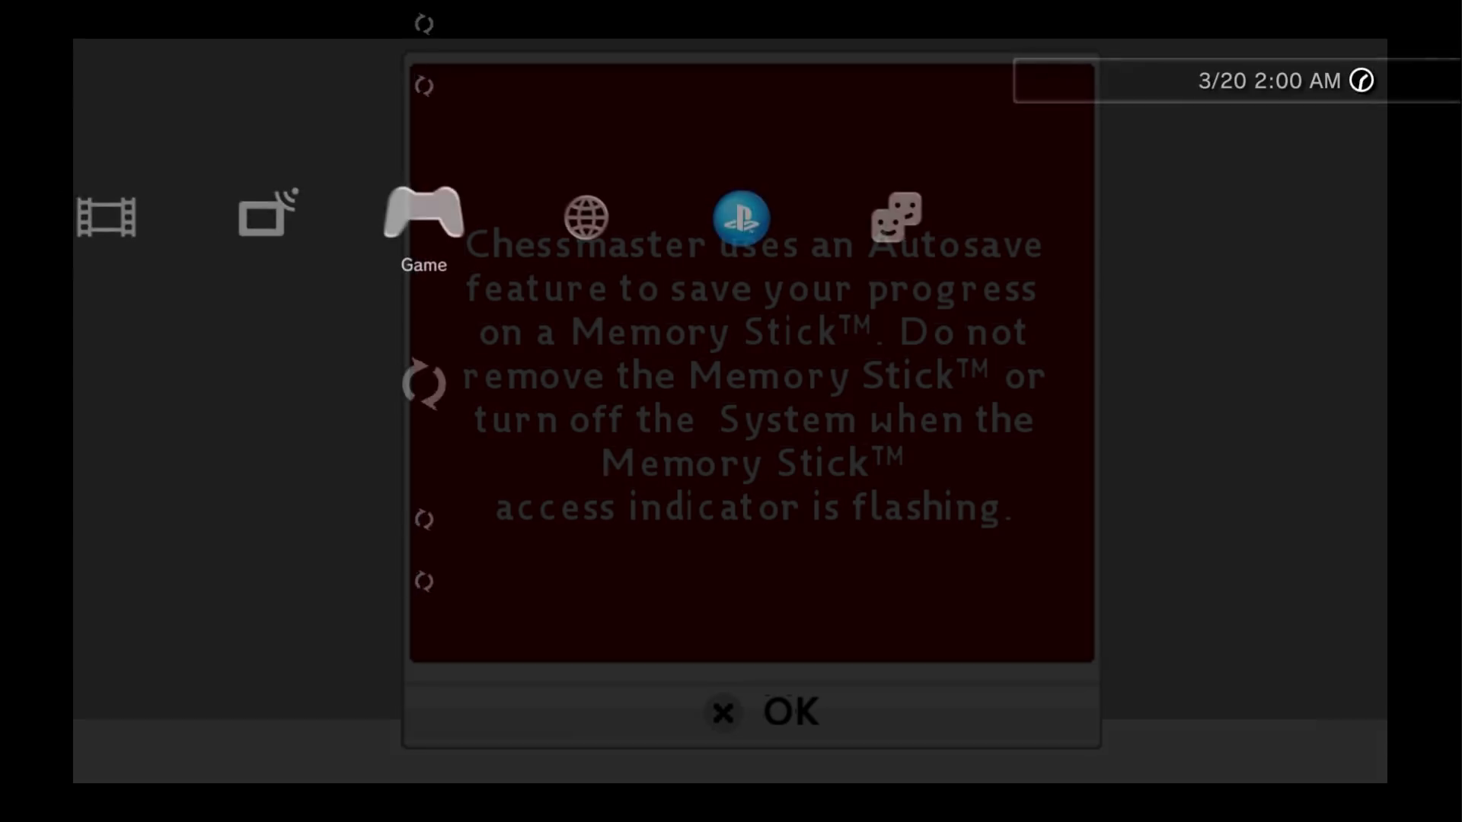
pyautogui.press('Home')
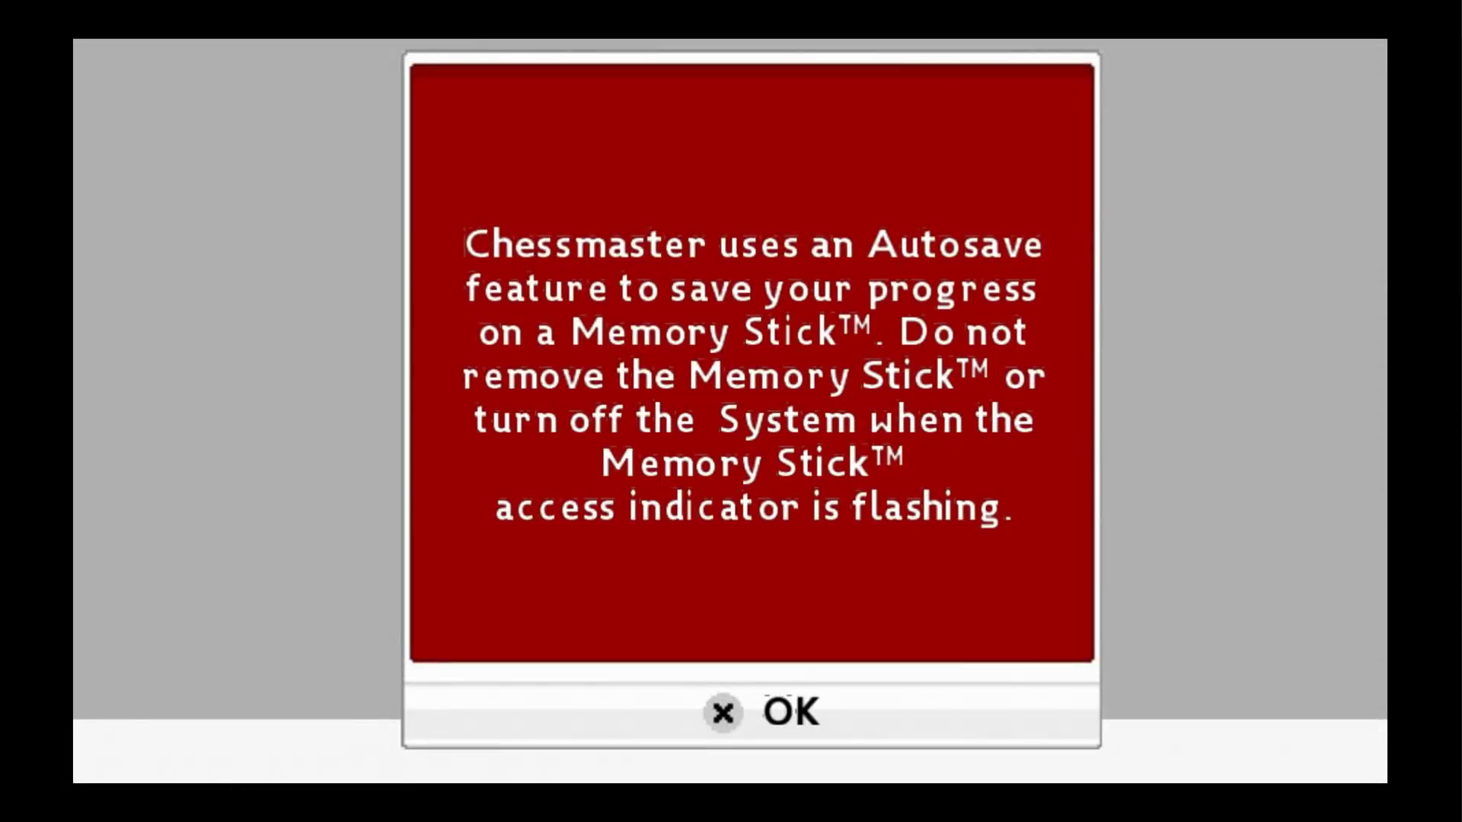